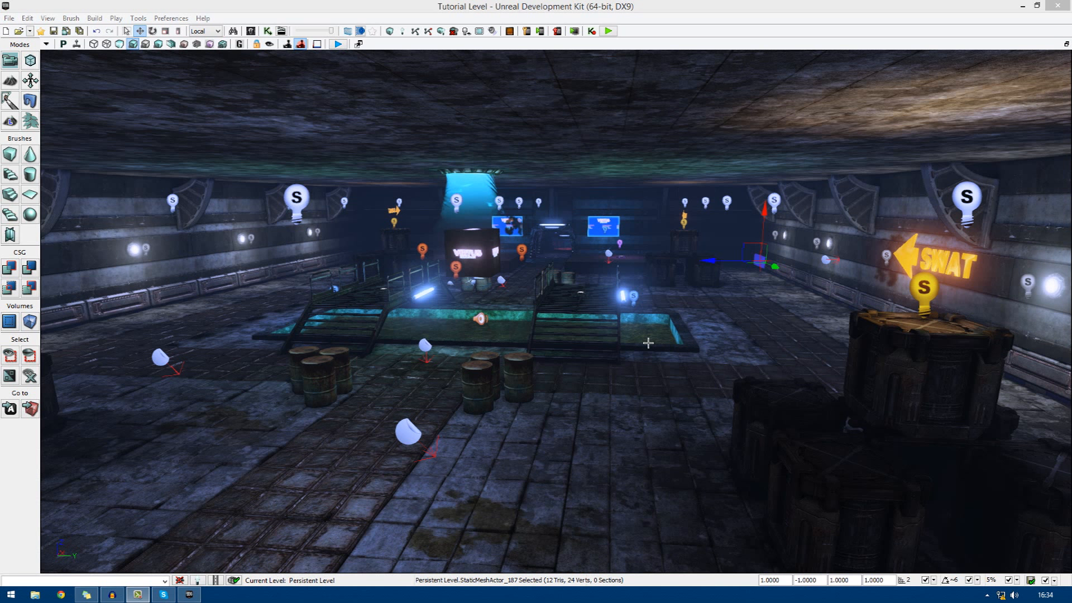
Test-play the level in the editor preview, walk the forest area to trigger the generator explosion, and end the session.
left_click_drag(649, 342, 670, 358)
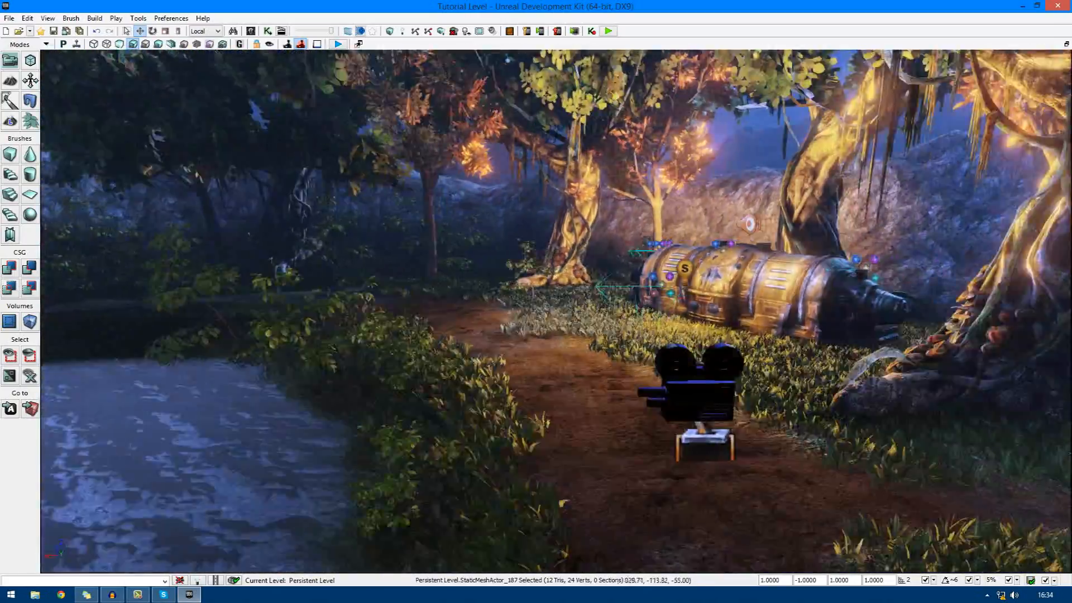
middle_click_drag(632, 305, 781, 313)
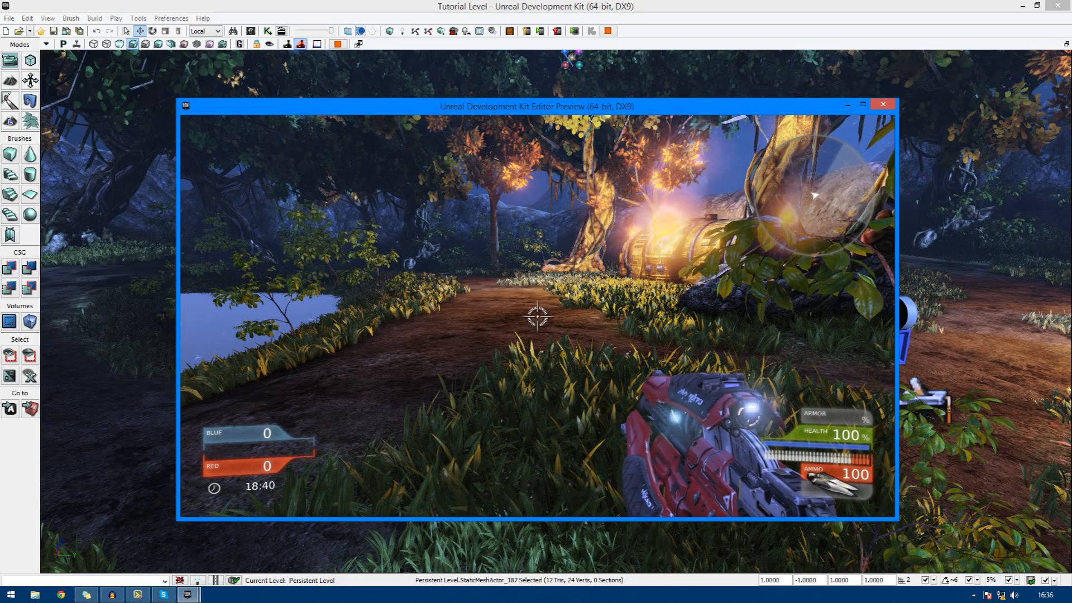
key("w")
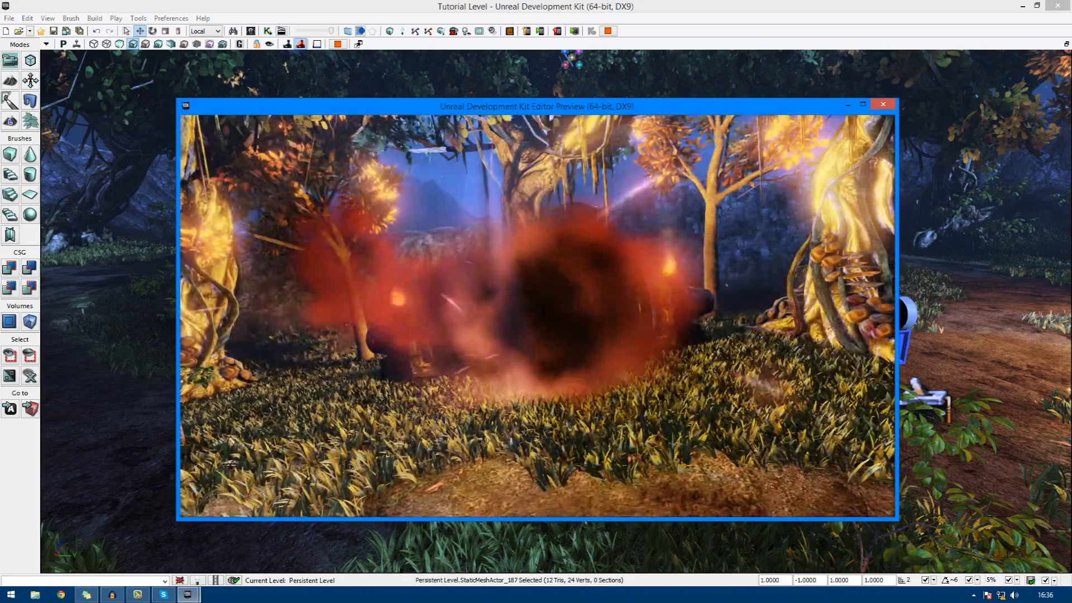
key("w")
key("w")
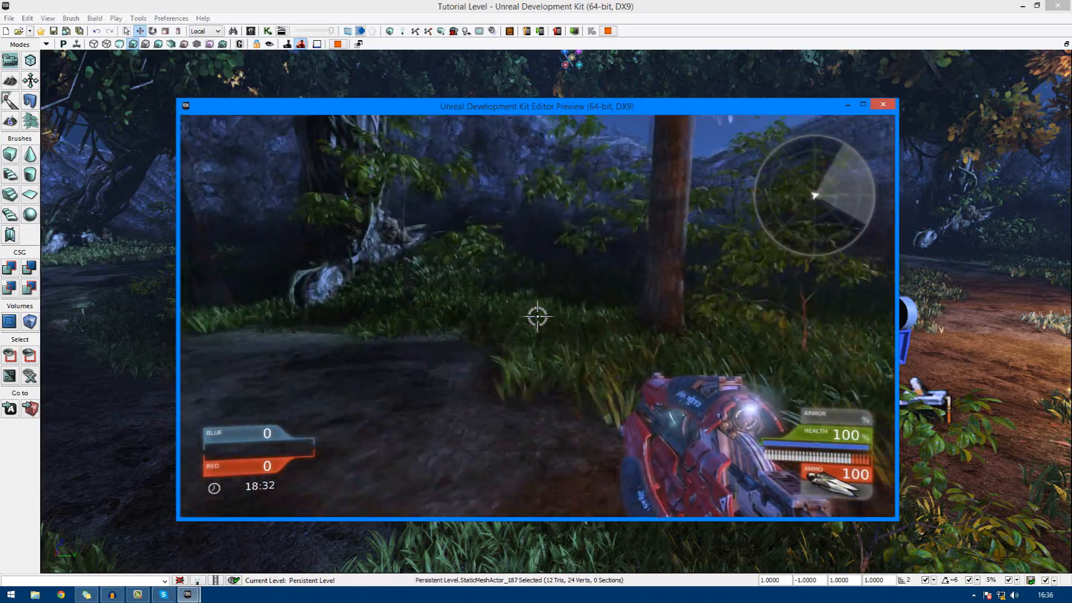
key("w")
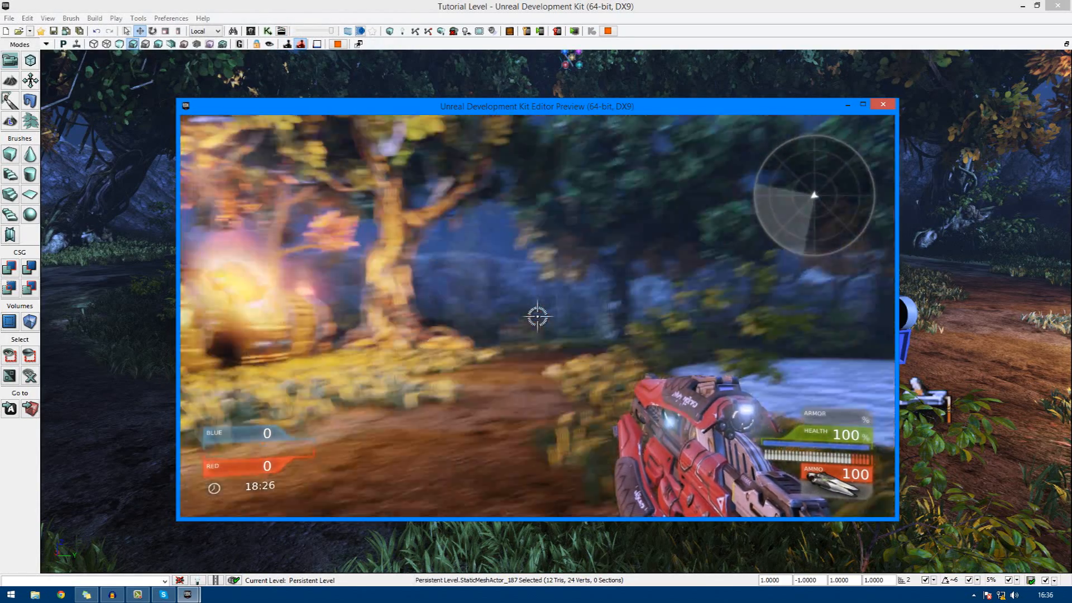
key("Escape")
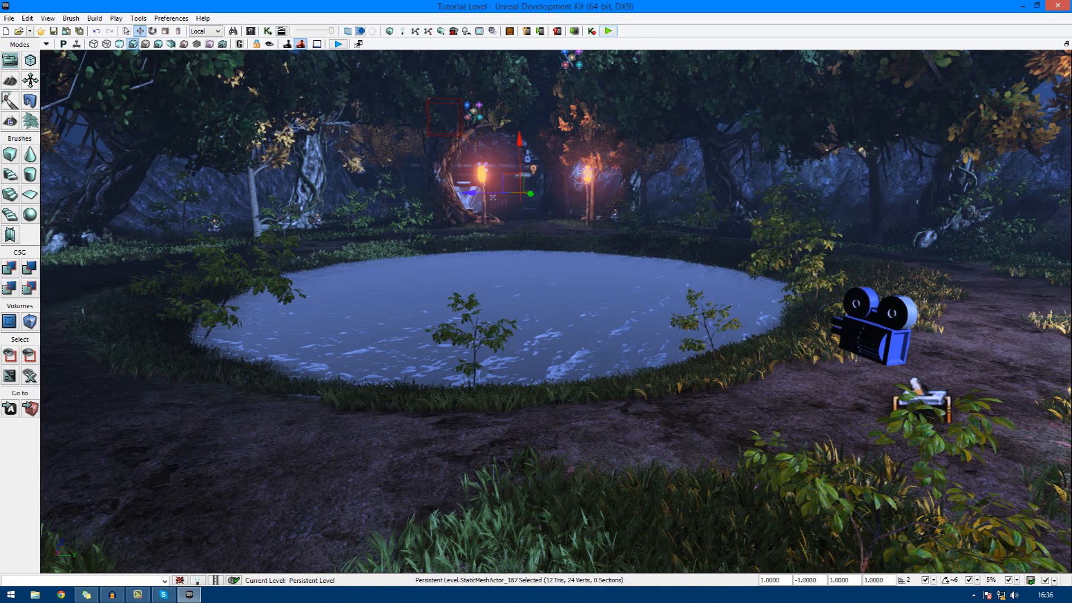
Open Kismet in a maximized window and examine the Flythrough, Animated Cube and Generator Explosion Sequence groups.
left_click(268, 31)
left_click_drag(855, 67, 578, 67)
scroll(580, 276, "down", 5)
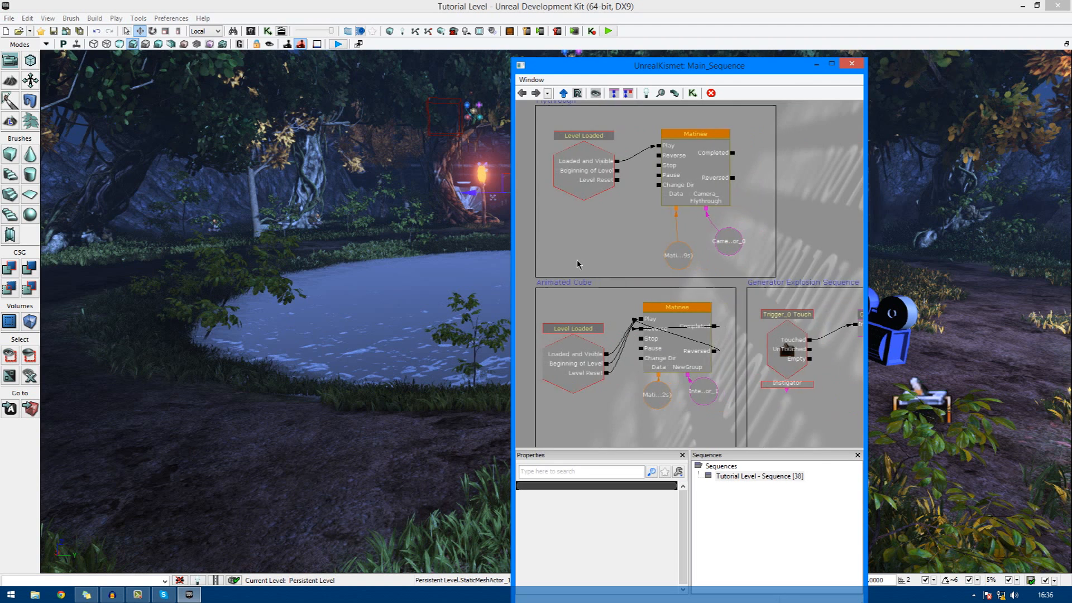
left_click_drag(726, 324, 701, 279)
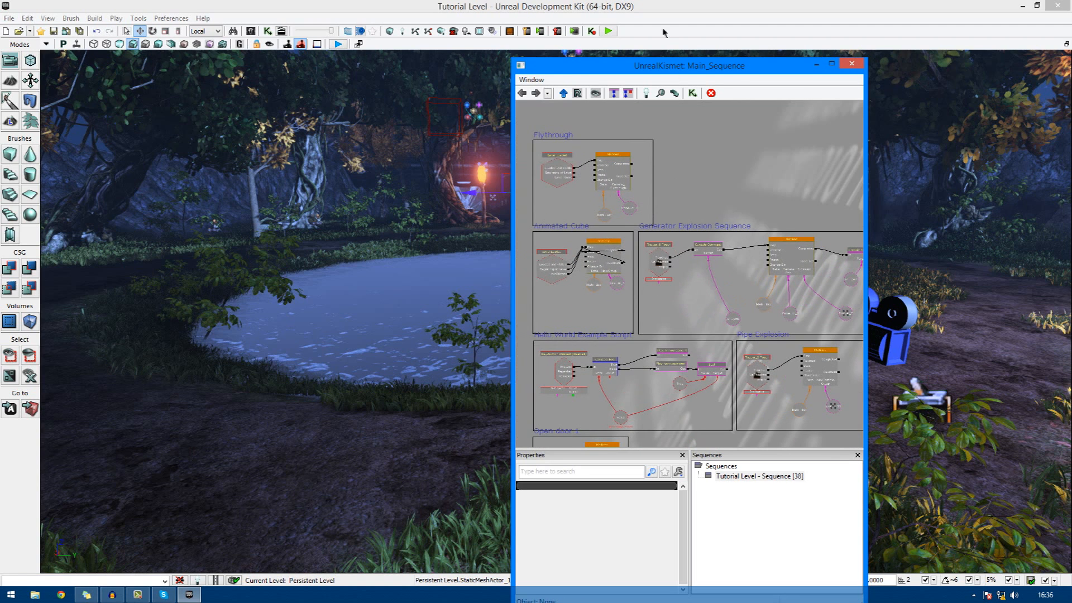
double_click(643, 65)
left_click_drag(517, 283, 619, 284)
scroll(342, 342, "up", 5)
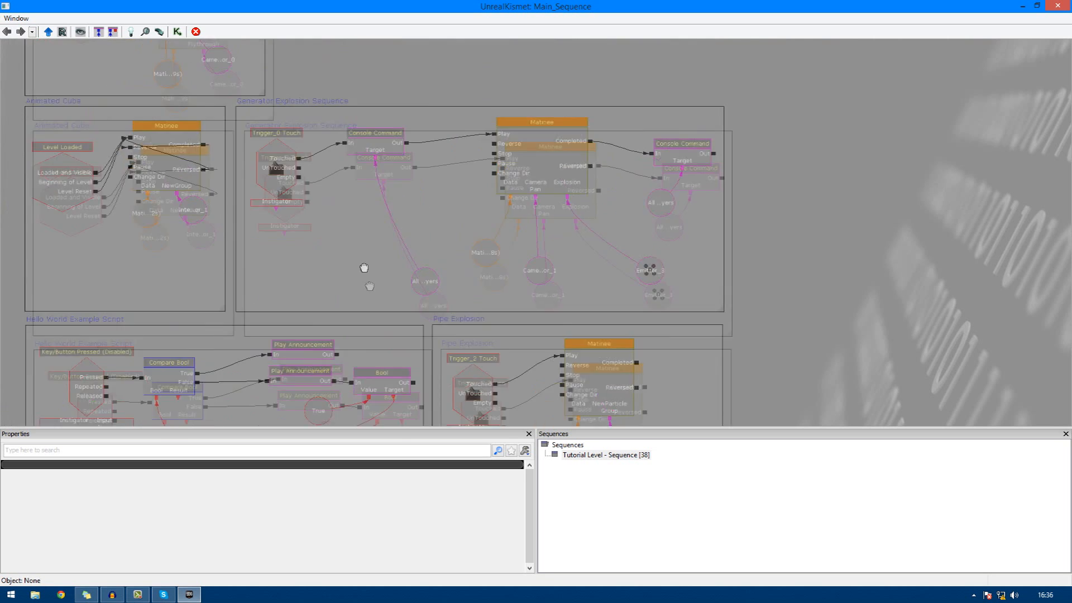
left_click_drag(390, 191, 426, 263)
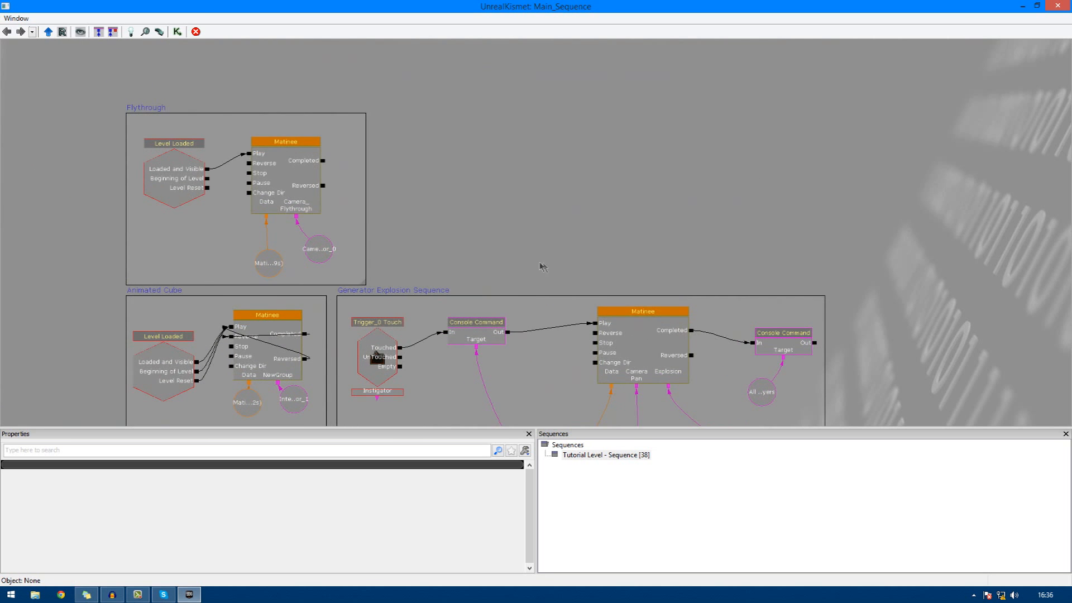
left_click_drag(526, 263, 651, 186)
left_click_drag(545, 160, 600, 191)
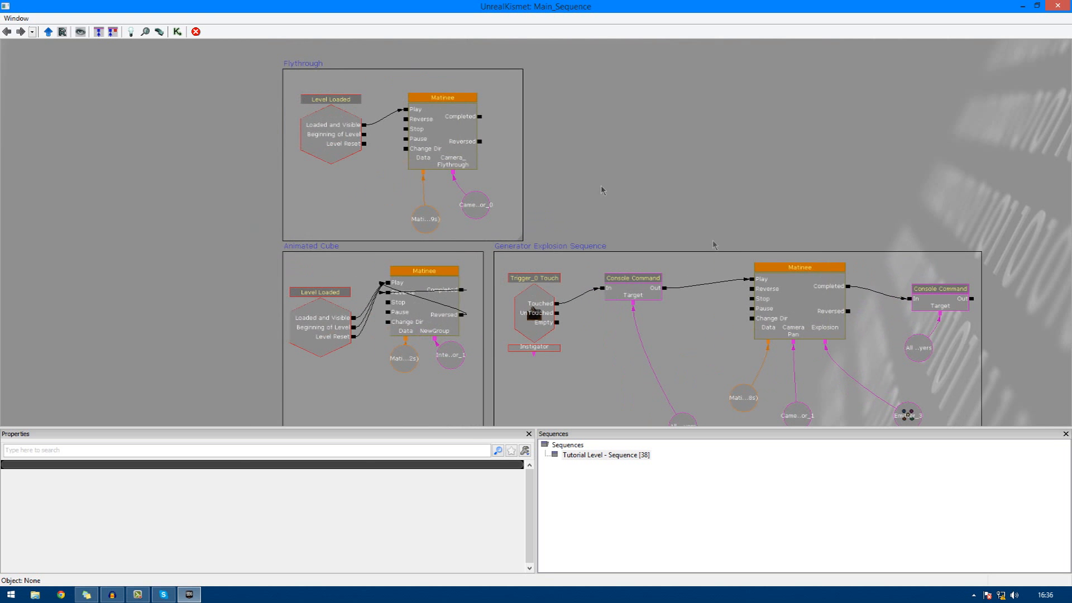
Open the Matinee of the Generator Explosion Sequence and maximize its window.
left_click(794, 300)
double_click(794, 300)
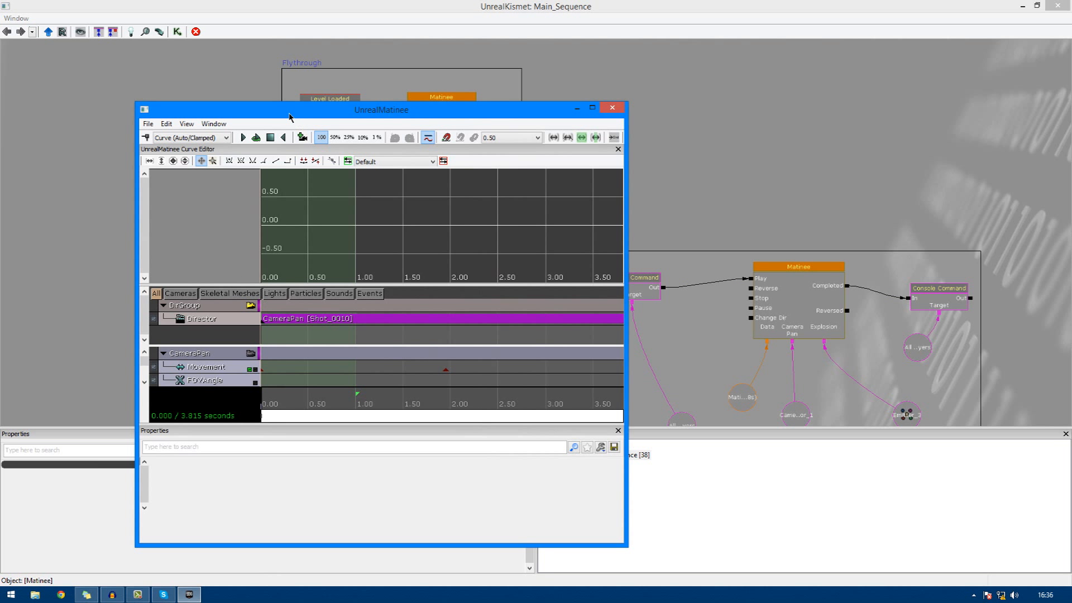
double_click(291, 111)
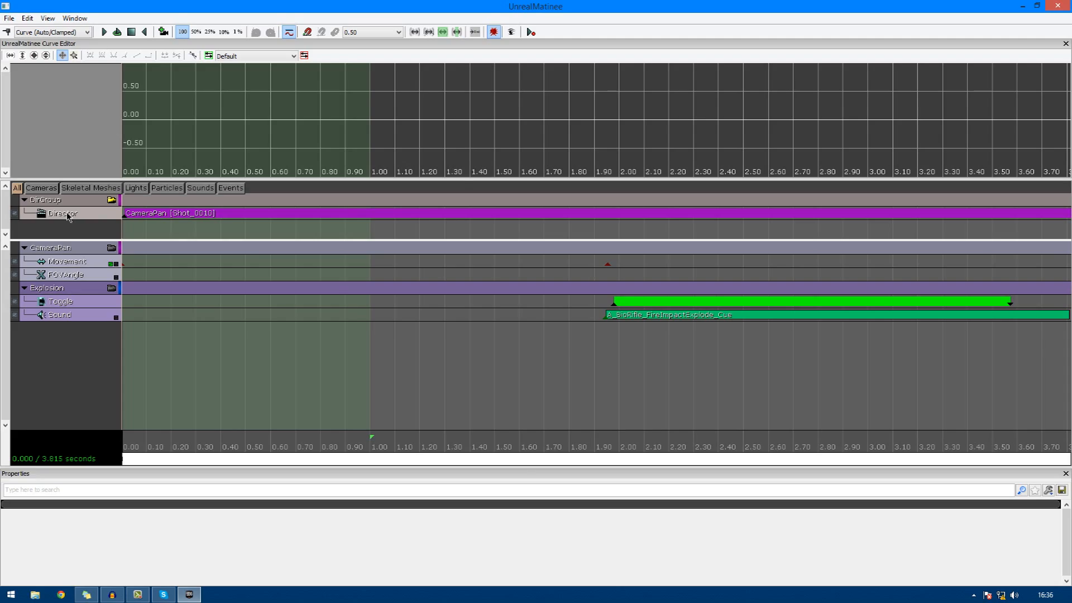
Clear the Matinee and Kismet windows off the level view and select each of the two camera actors in turn.
left_click_drag(463, 4, 1071, 197)
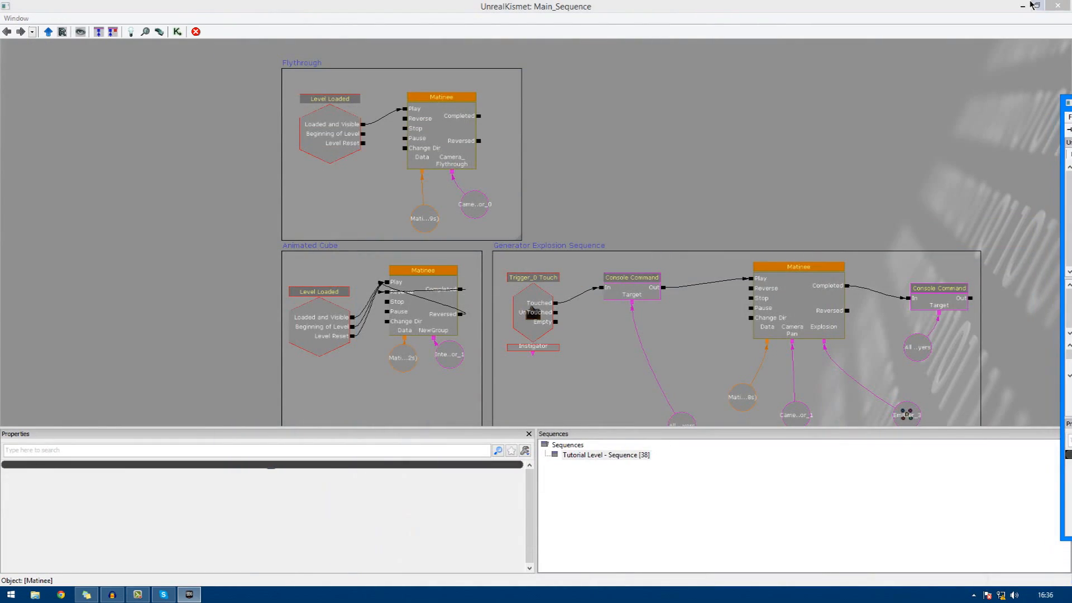
left_click(1023, 6)
left_click_drag(492, 413, 571, 403)
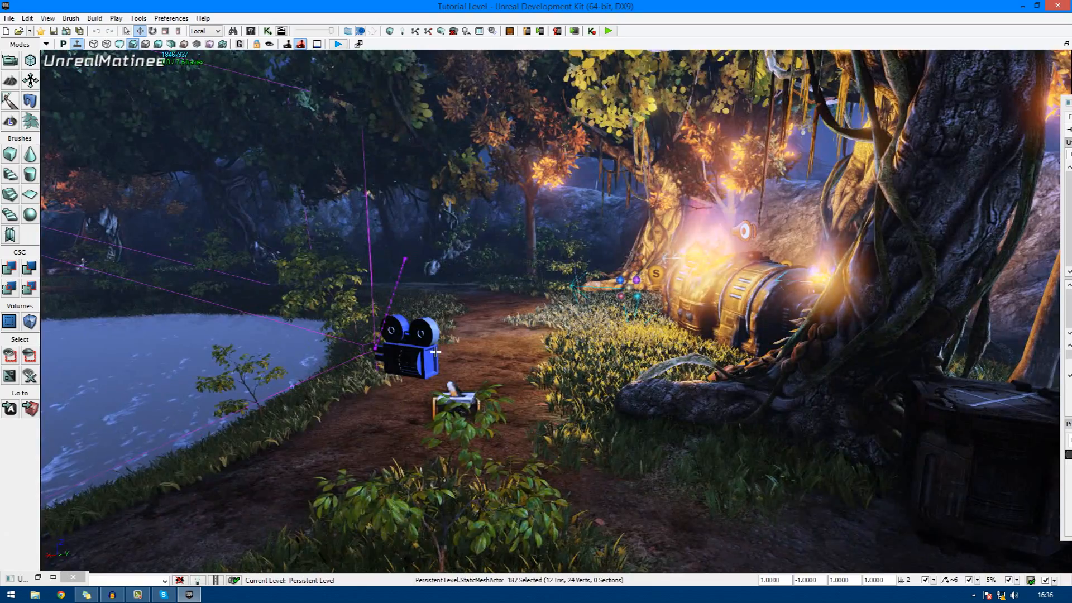
left_click(409, 349)
right_click_drag(409, 349, 531, 262)
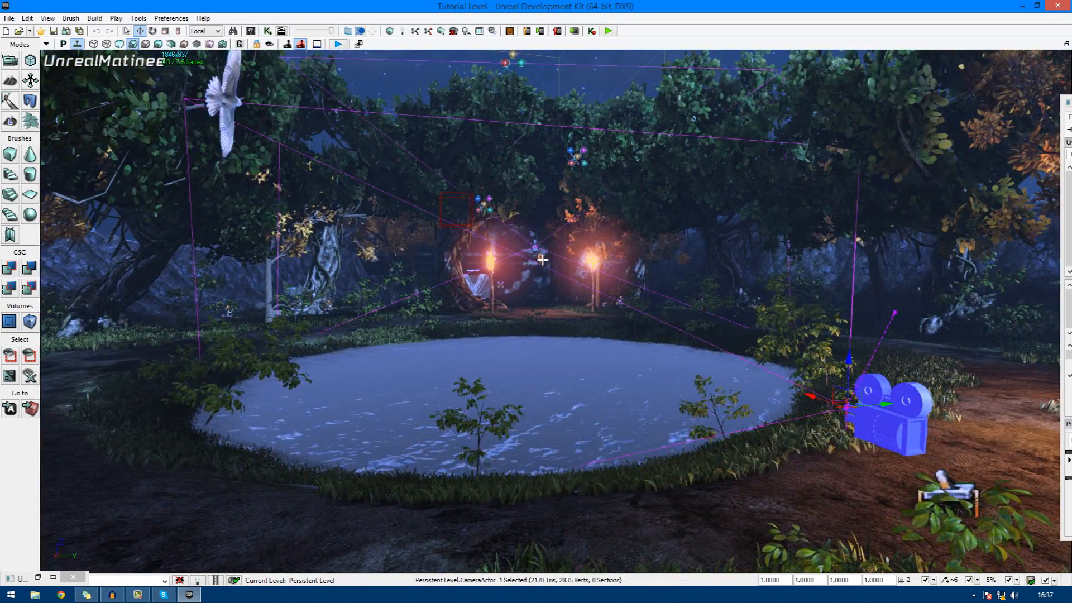
right_click(545, 242)
left_click(539, 254)
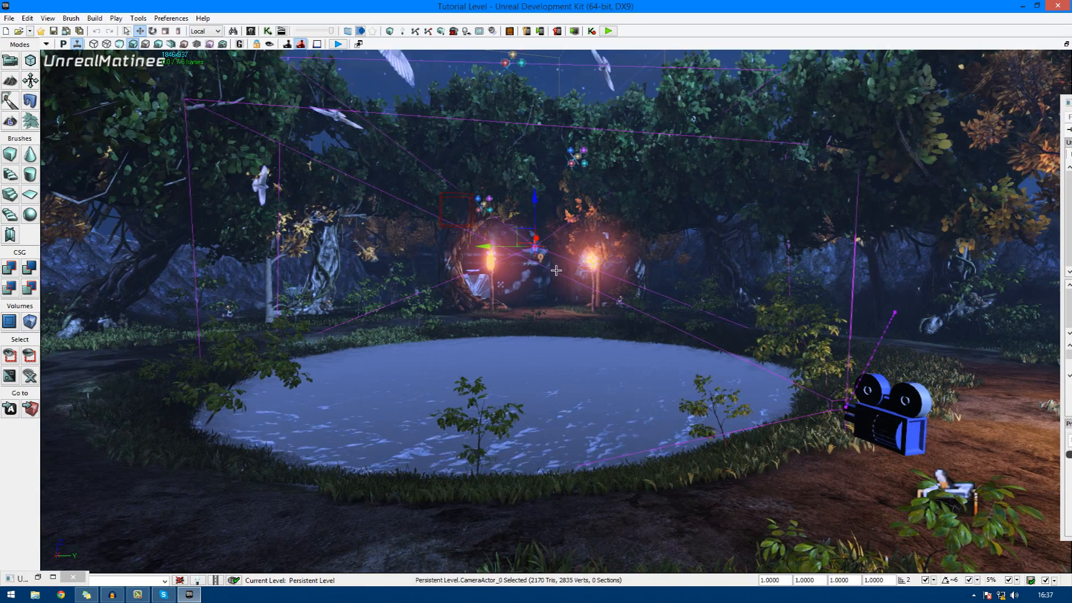
Bring the Matinee window back over the level view and play the CameraPan shot.
left_click_drag(1069, 106, 711, 115)
double_click(710, 115)
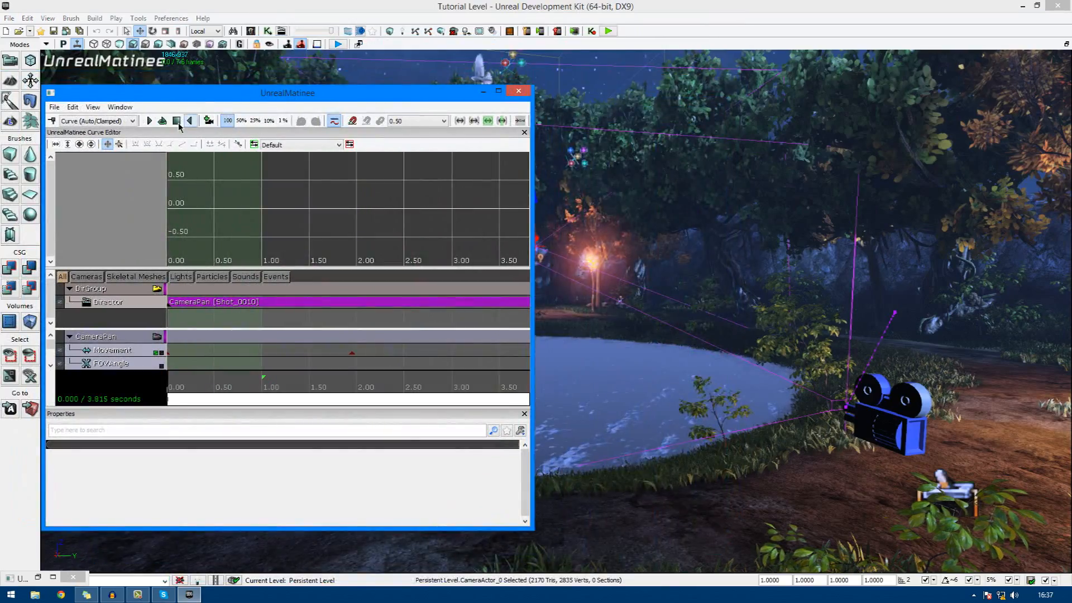
left_click(149, 120)
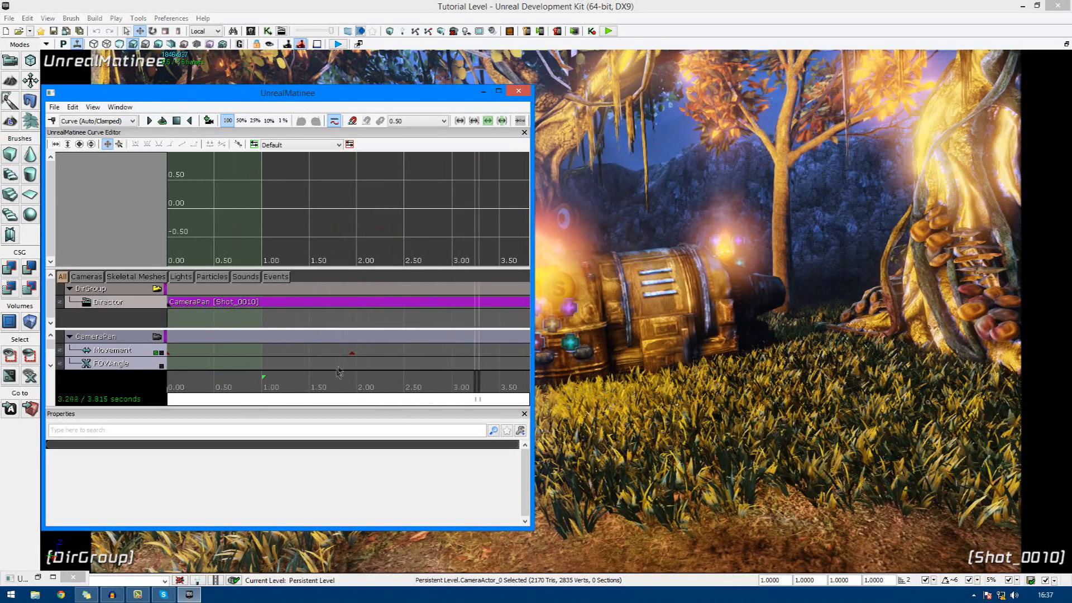
Inspect the CameraPan Movement keyframes at the start and at 1.954 s and the FOVAngle track, and close Matinee.
left_click(351, 353)
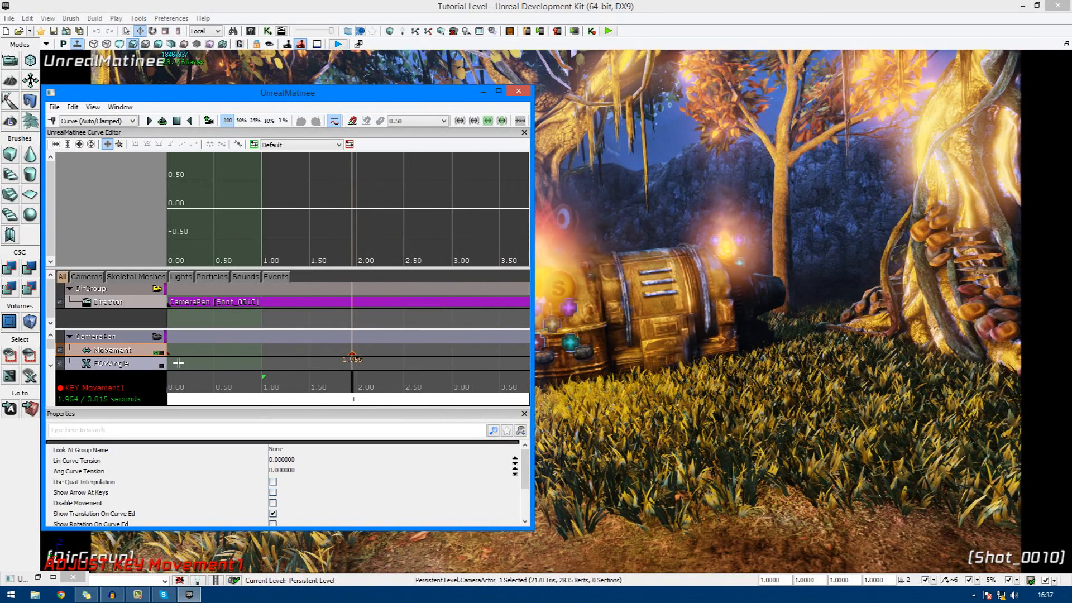
left_click(168, 353)
left_click(357, 351)
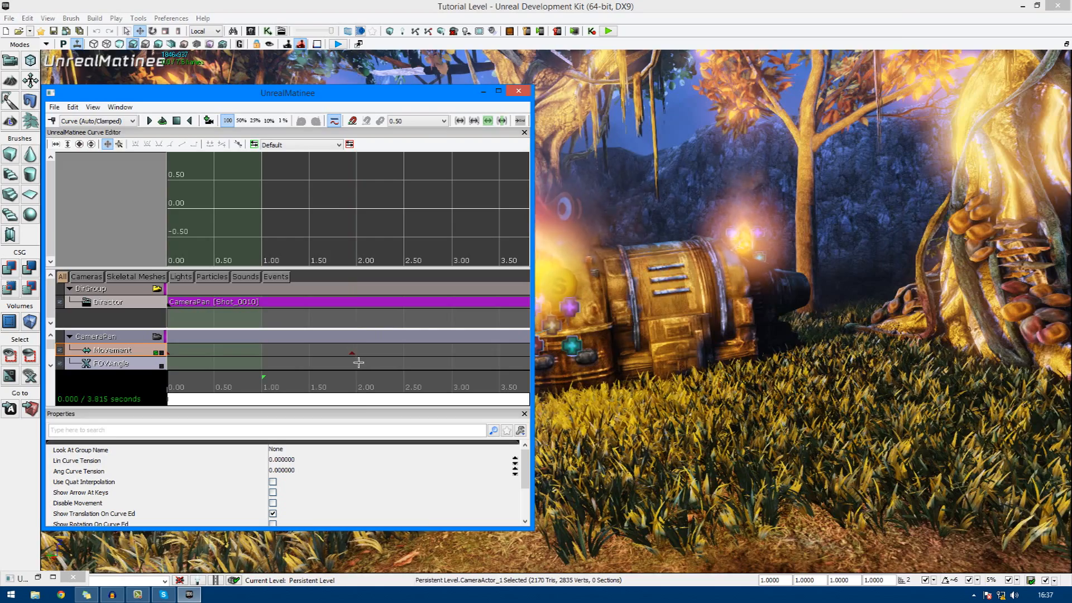
left_click(352, 381)
left_click_drag(365, 400, 251, 395)
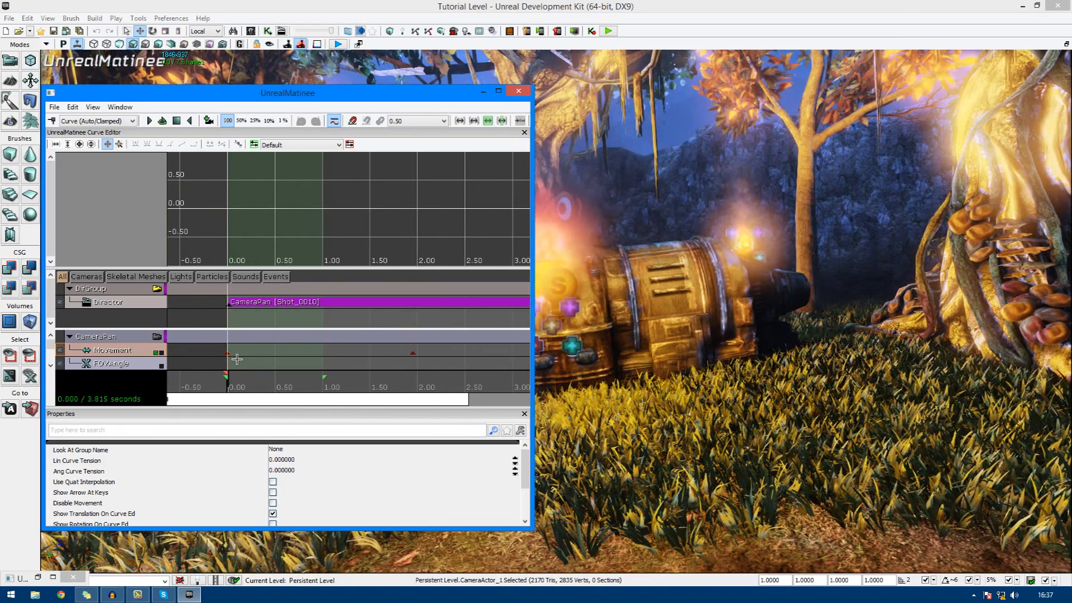
left_click(413, 354)
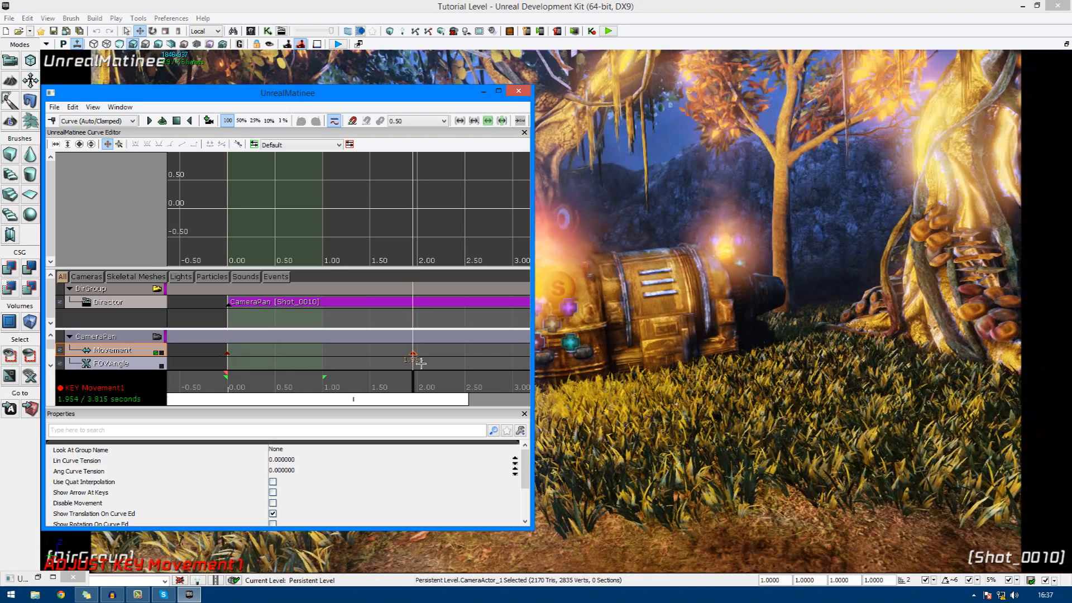
left_click(373, 363)
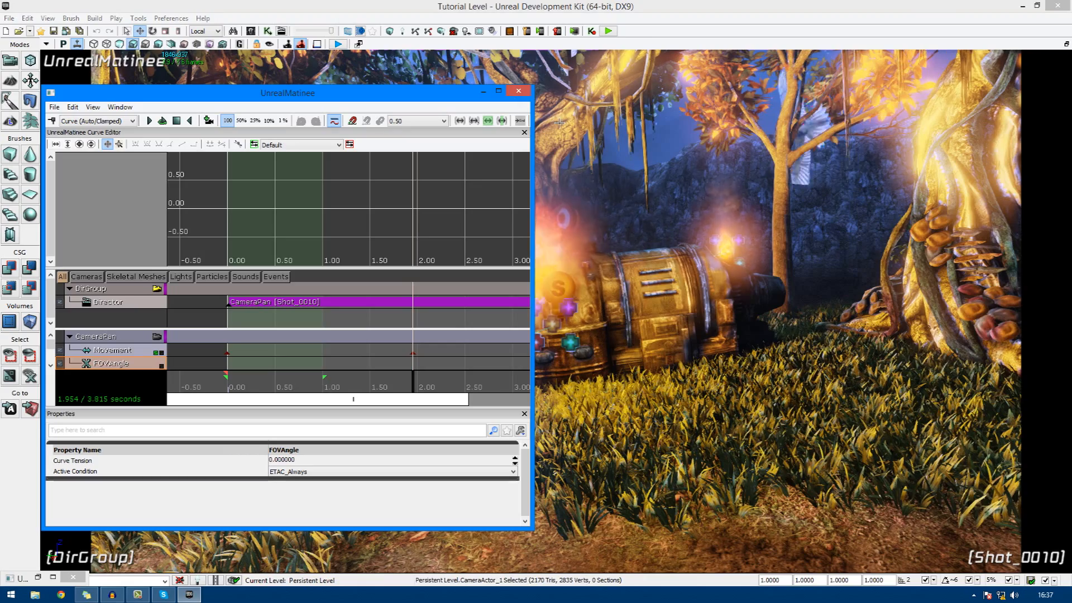
left_click(517, 92)
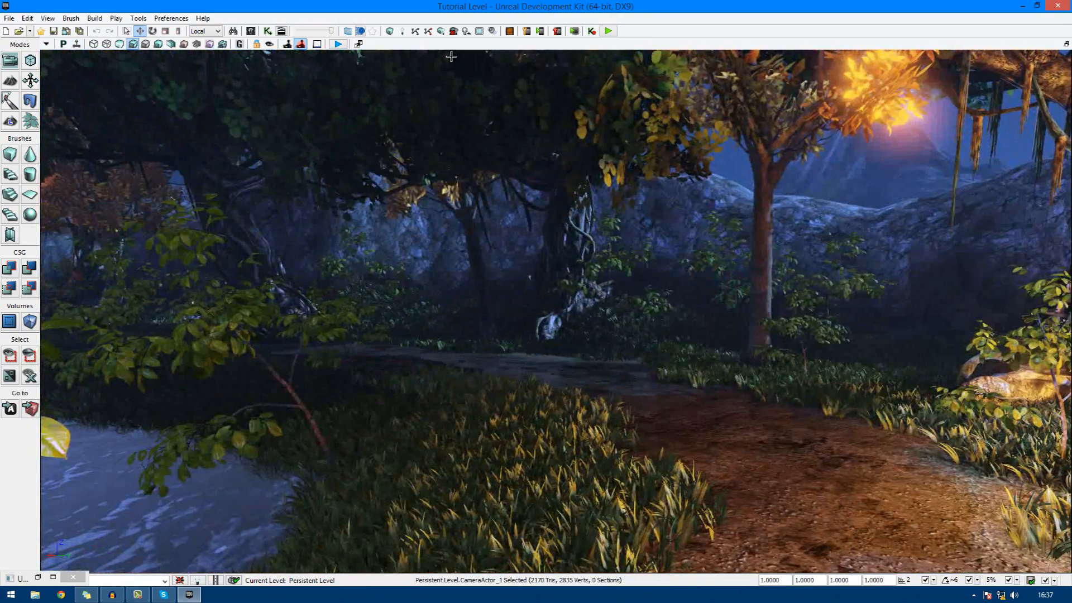
Reopen Kismet and open the Matinee in the Flythrough group.
left_click(267, 30)
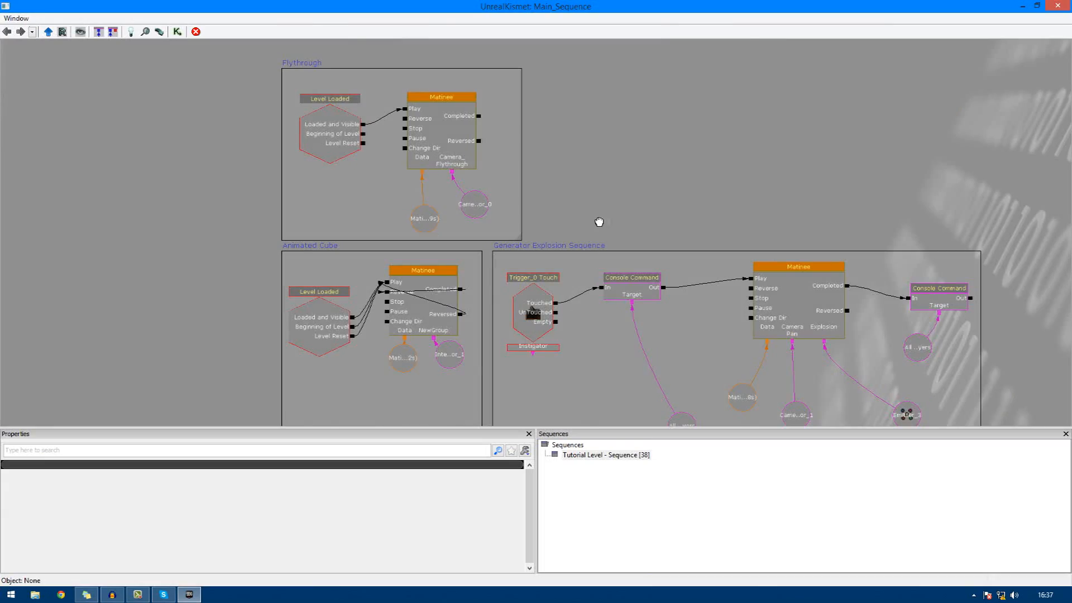
left_click_drag(596, 222, 691, 288)
left_click(522, 208)
double_click(522, 209)
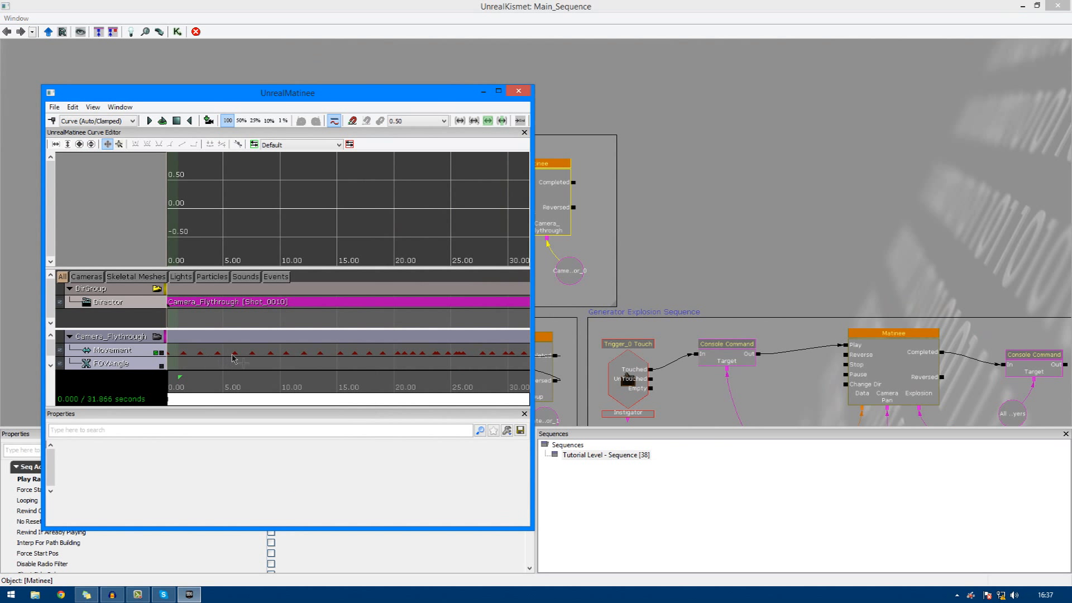
Close Kismet and move the Flythrough Matinee window aside so the level can be seen.
left_click_drag(348, 404, 293, 418)
left_click(1057, 6)
left_click_drag(348, 100, 812, 95)
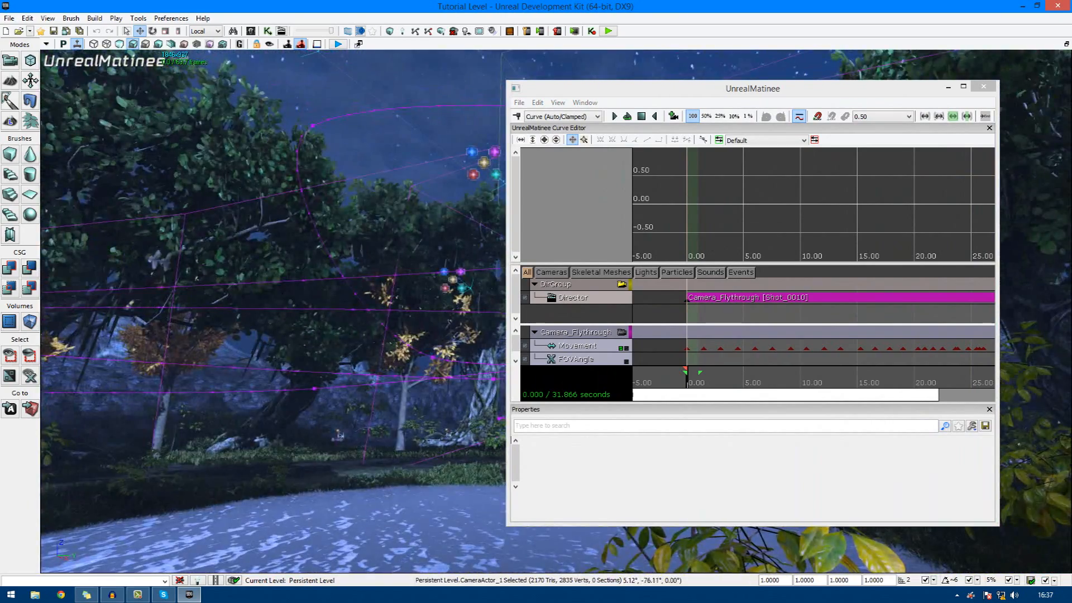
Examine the flythrough camera path in the level with the Matinee window moved out of the way.
right_click_drag(279, 405, 358, 420)
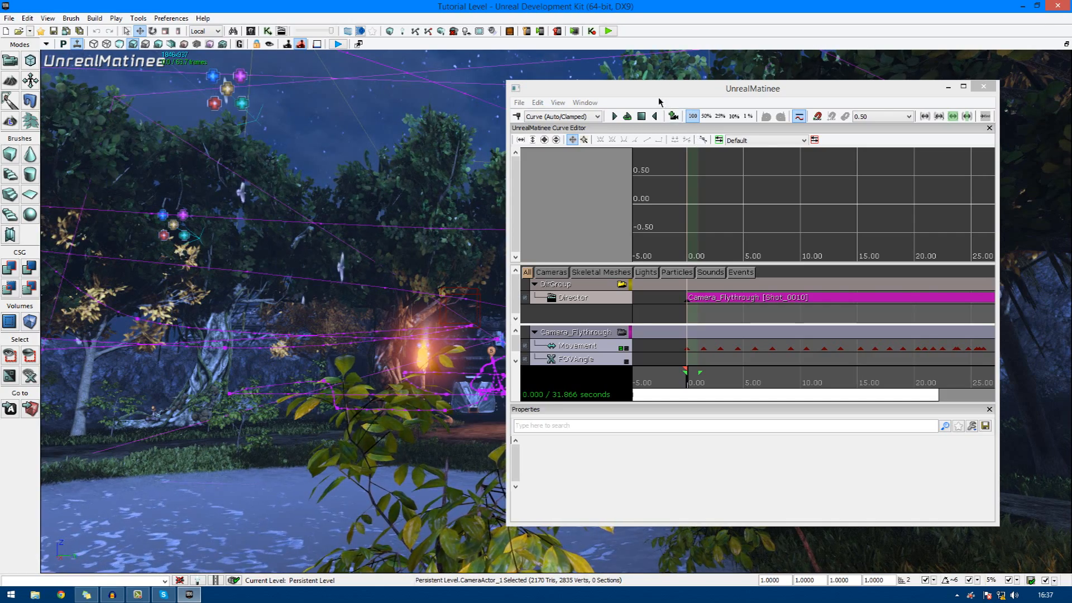
left_click_drag(659, 90, 1071, 89)
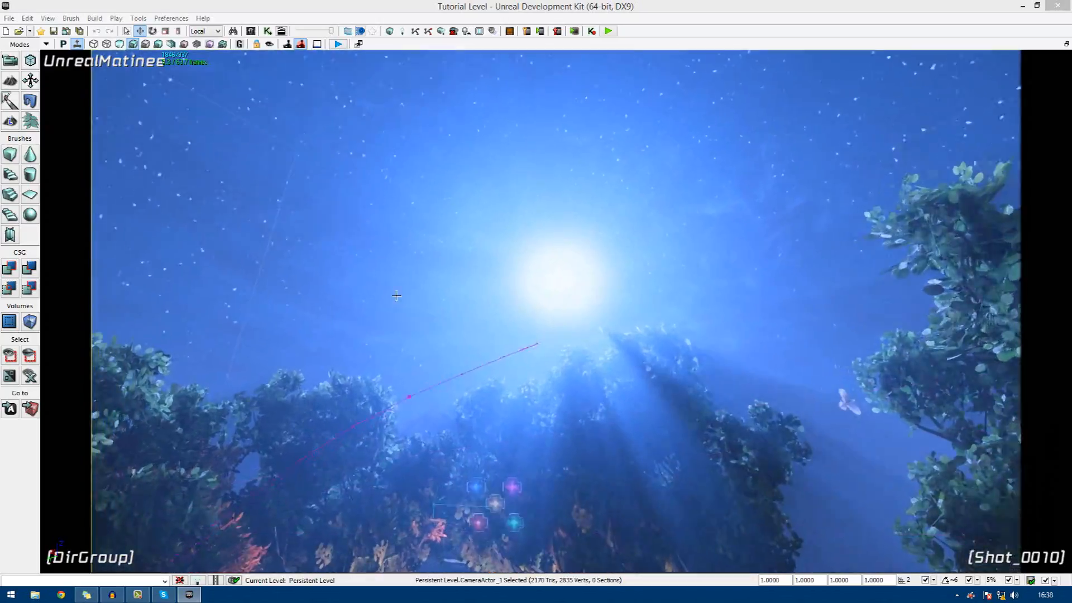
right_click_drag(581, 408, 581, 462)
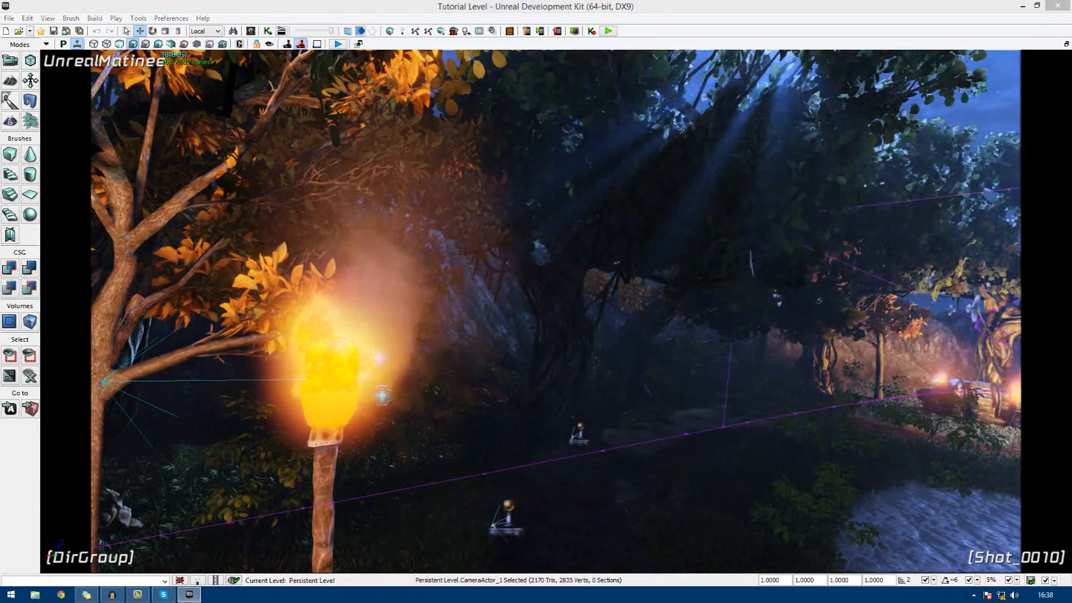
Bring the Matinee window back and step through the Camera_Flythrough Movement keyframes up to 7.536 s.
left_click_drag(1071, 153, 593, 136)
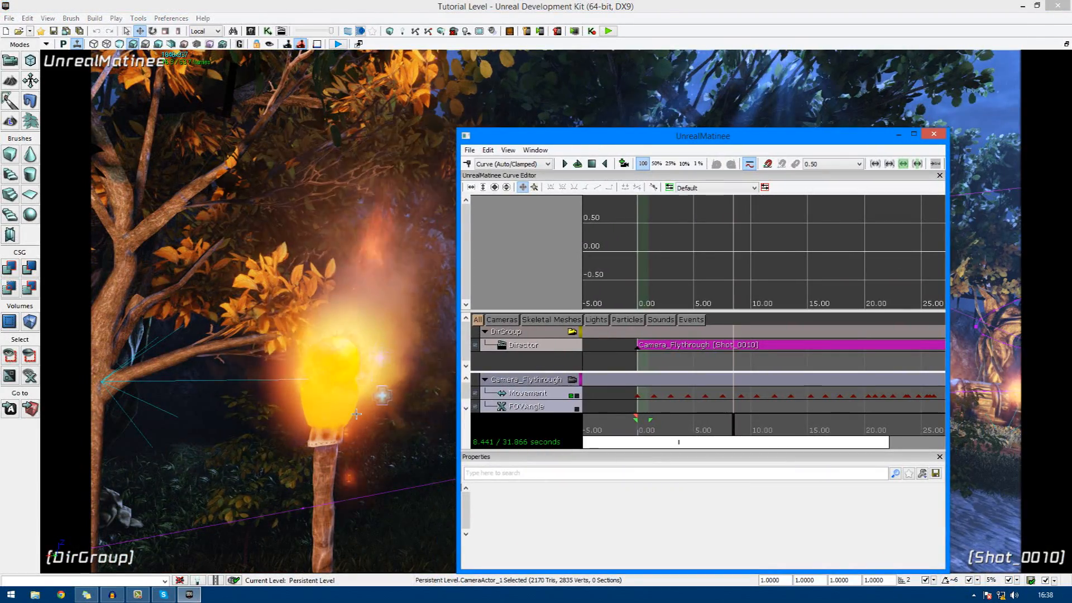
left_click(663, 402)
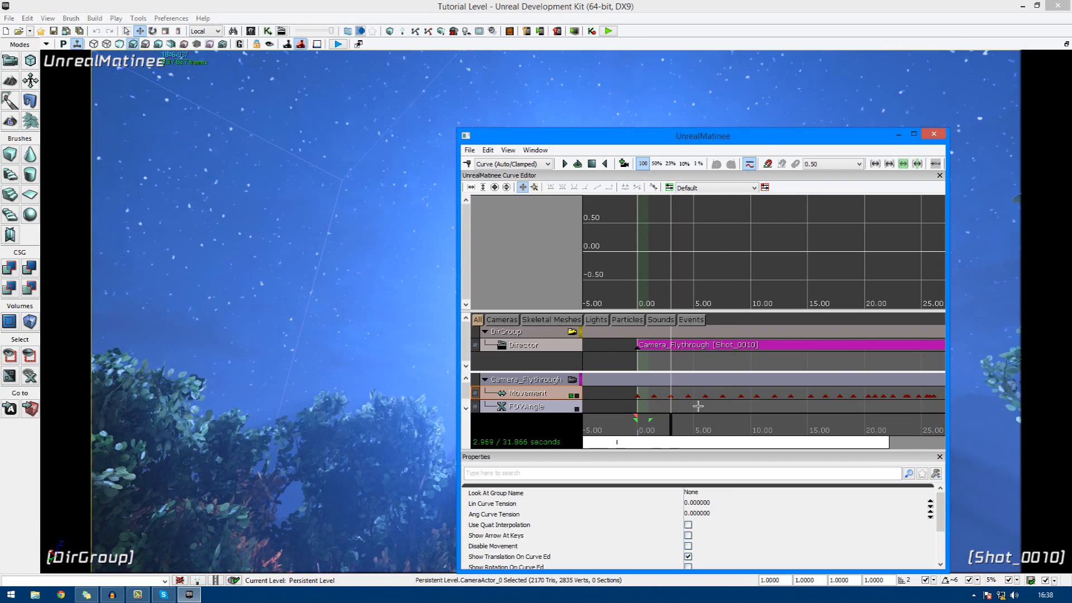
left_click(688, 396)
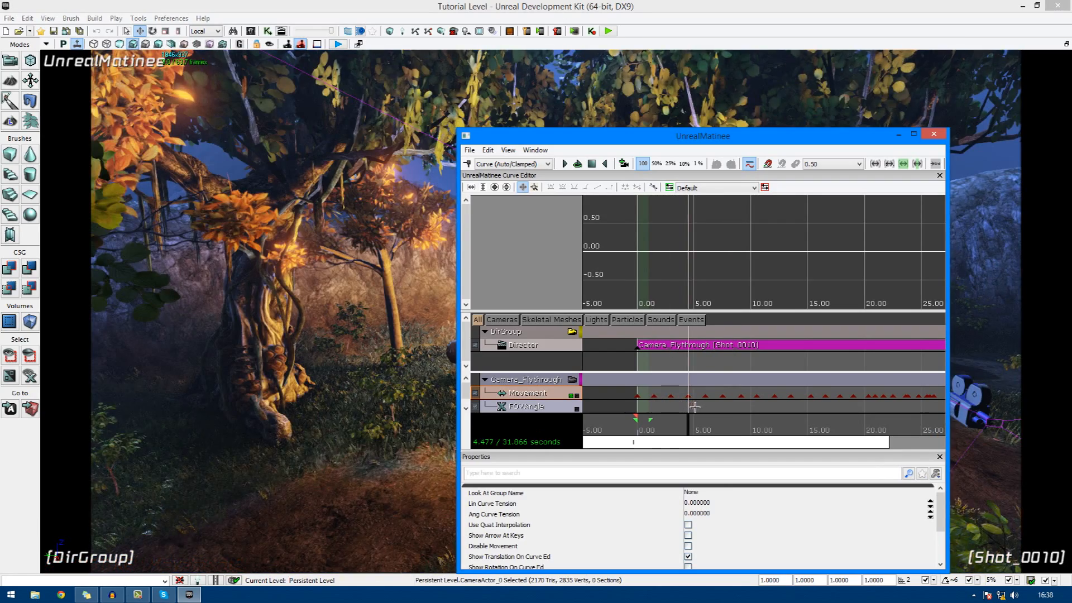
left_click(705, 396)
left_click(722, 397)
left_click(730, 404)
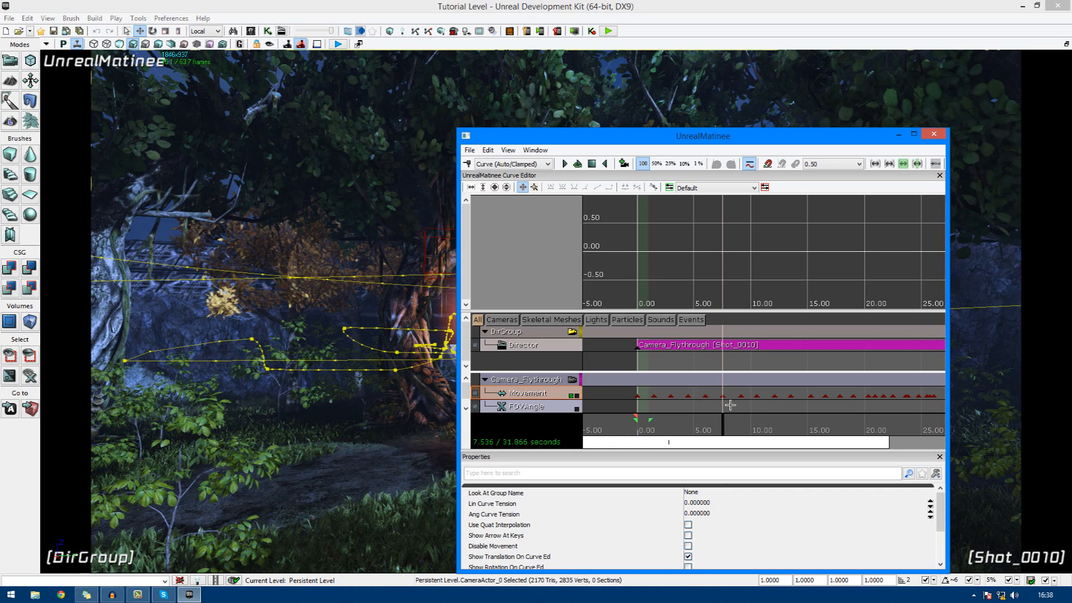
Jump to the 1.500 s keyframe of the Camera_Flythrough Movement track and close Matinee.
left_click(627, 380)
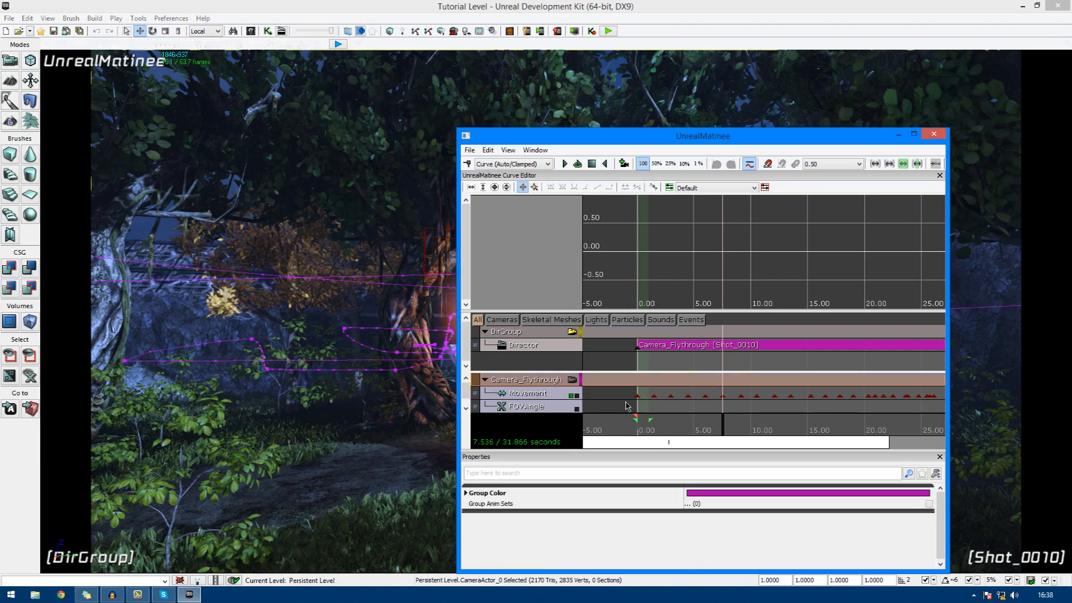
left_click(654, 396)
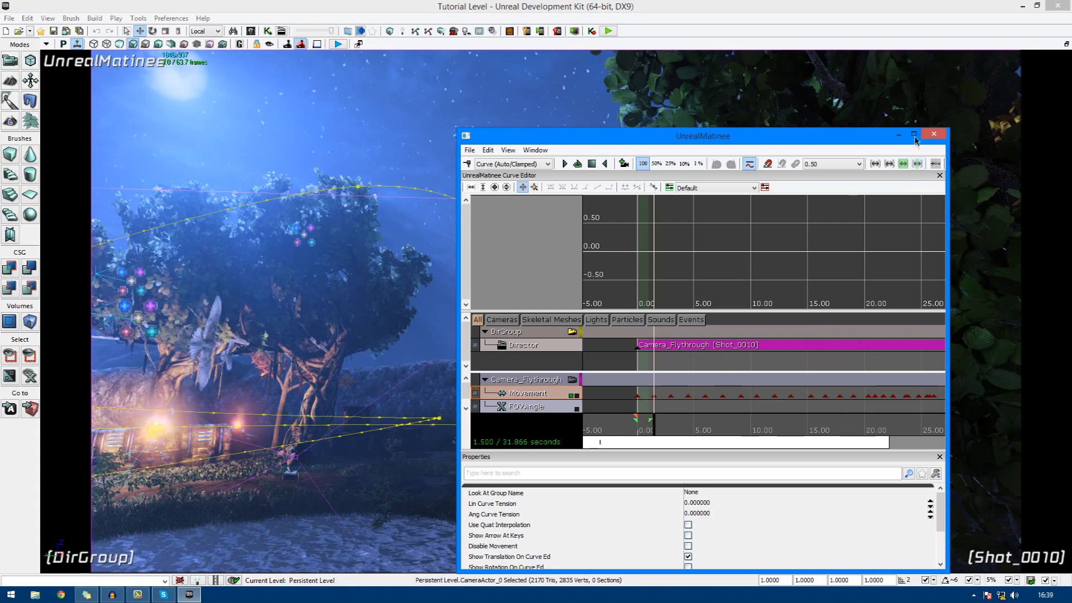
left_click(932, 134)
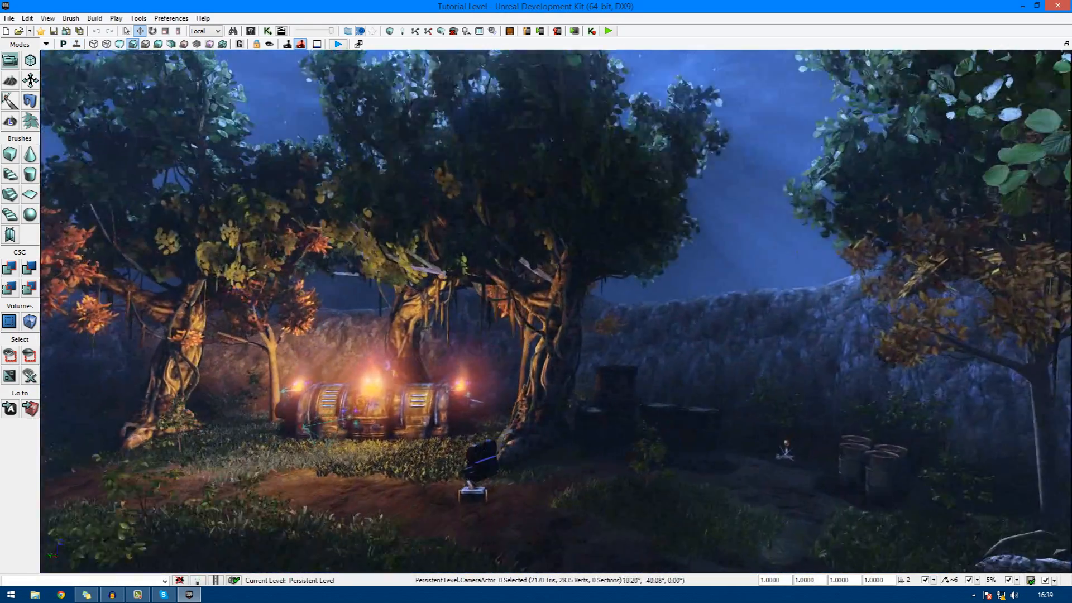
Bring up the Content Browser beside the V-marked metal door under the pipes and clear its asset search.
right_click_drag(536, 313, 313, 347)
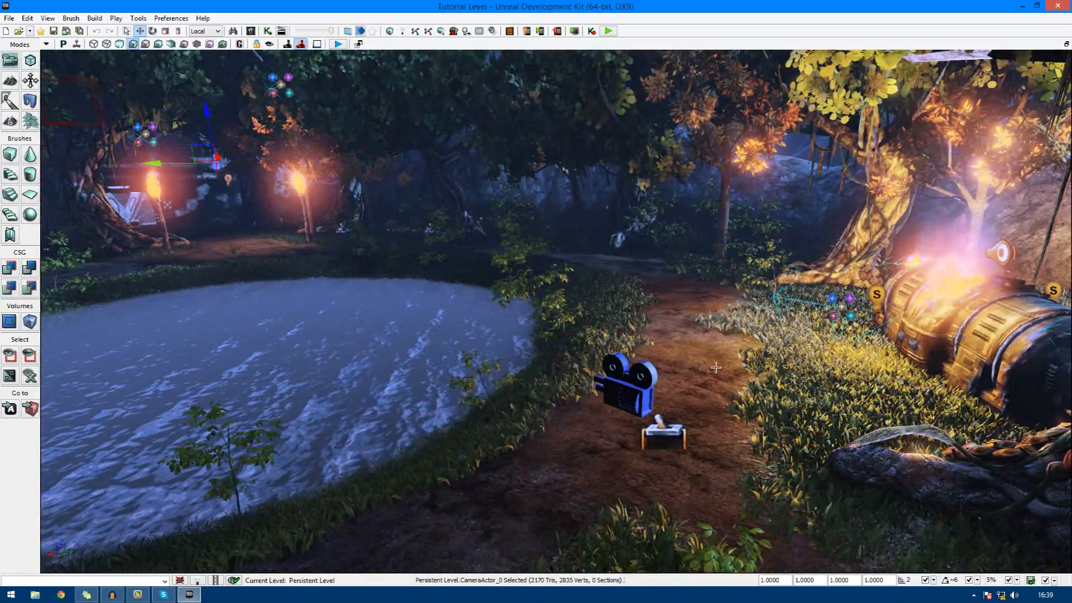
right_click_drag(536, 313, 263, 346)
right_click_drag(873, 500, 522, 362)
key("w")
key("w")
key("s")
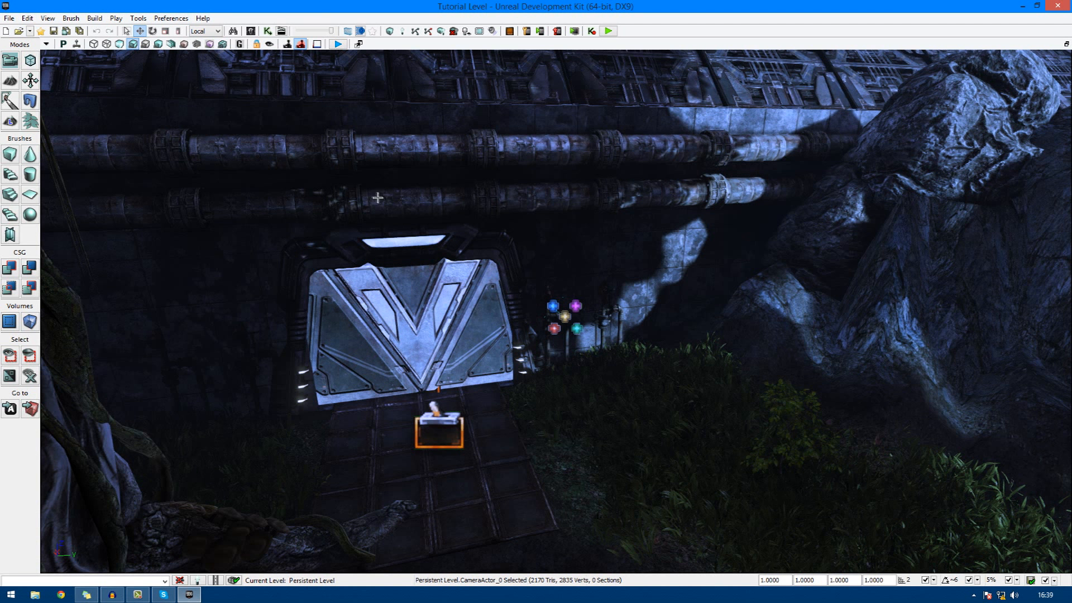
left_click(252, 31)
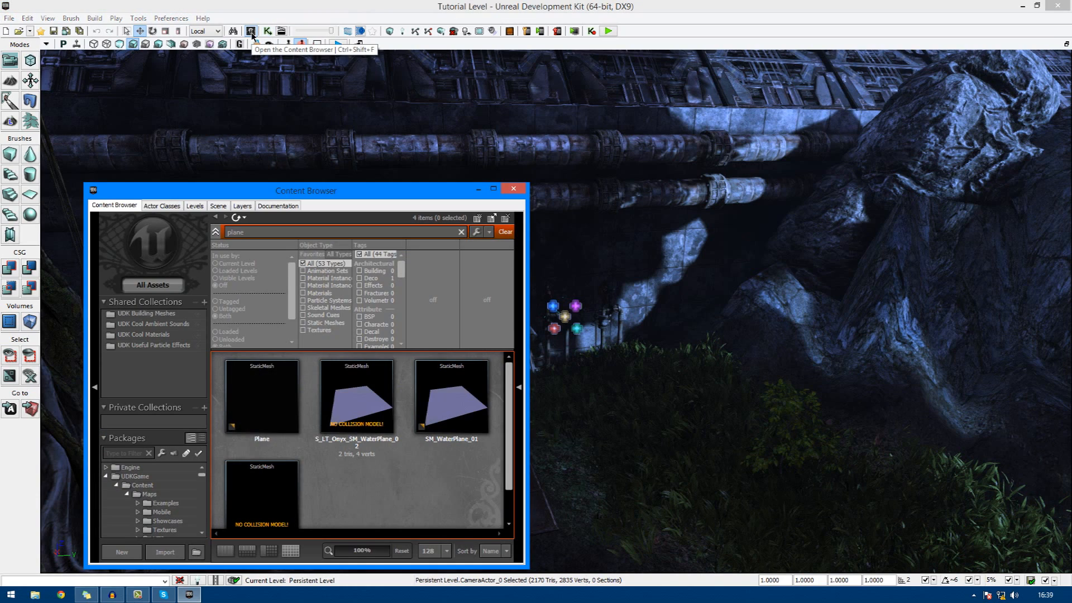
left_click_drag(256, 195, 742, 154)
key("BackSpace")
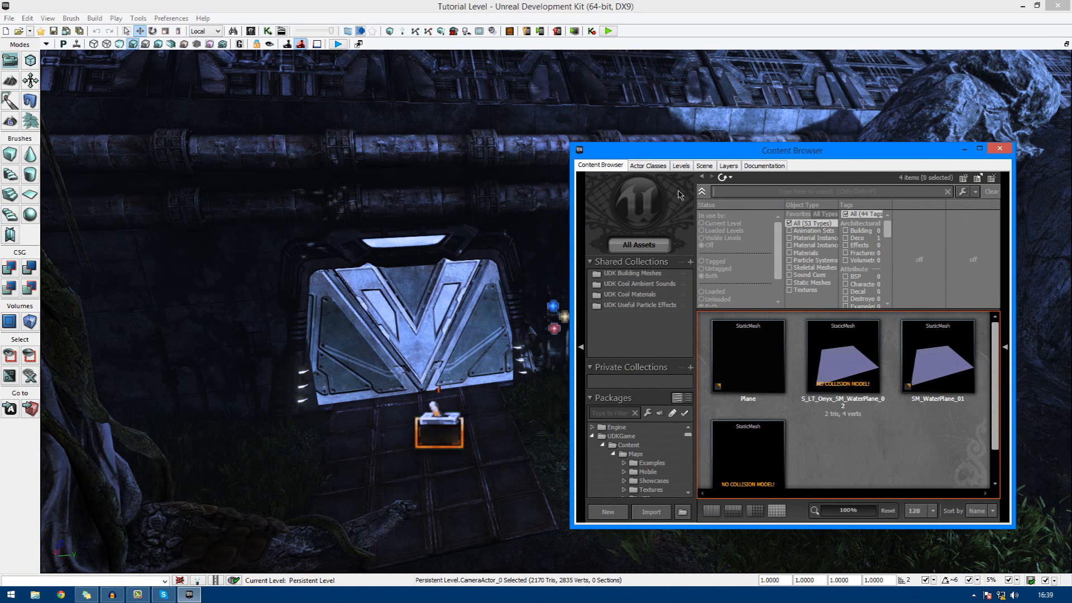
Place a CameraActor from the Actor Classes on the ground in front of the metal door and close the browser.
left_click(634, 167)
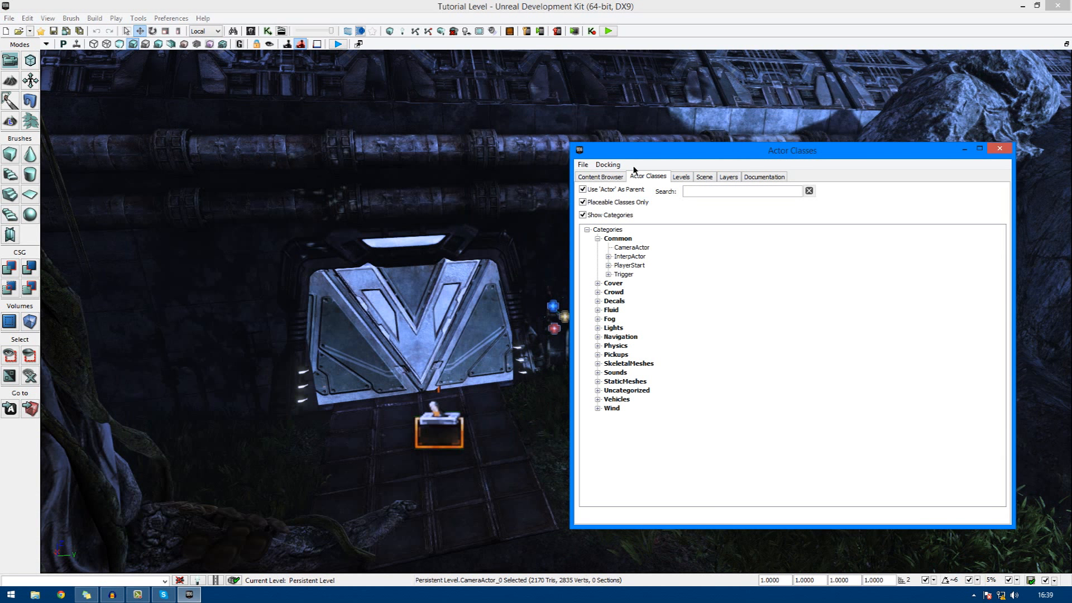
left_click(633, 249)
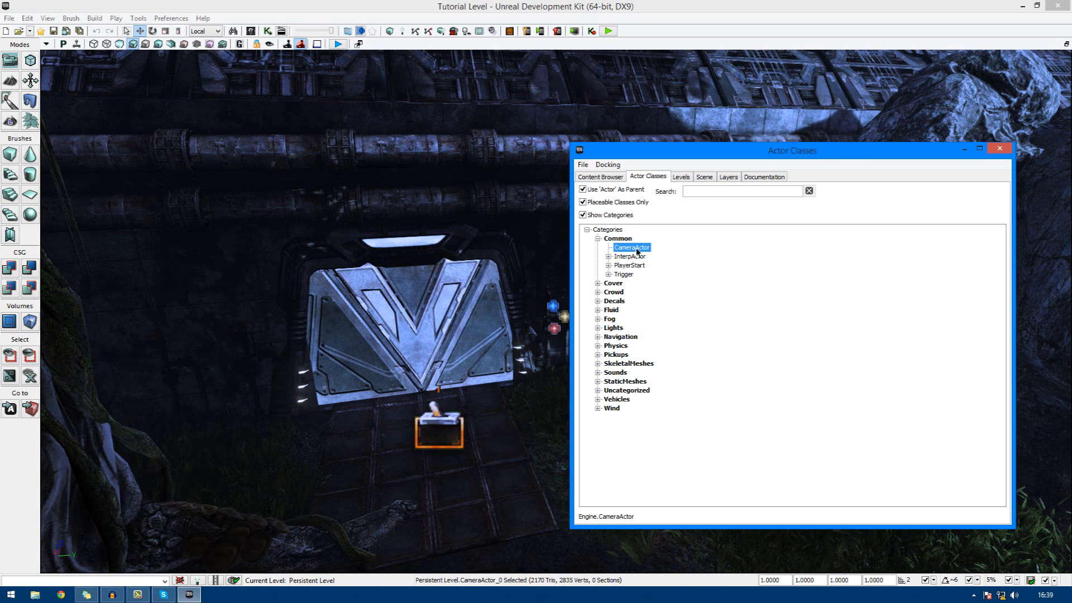
left_click_drag(640, 250, 533, 522)
left_click(1000, 148)
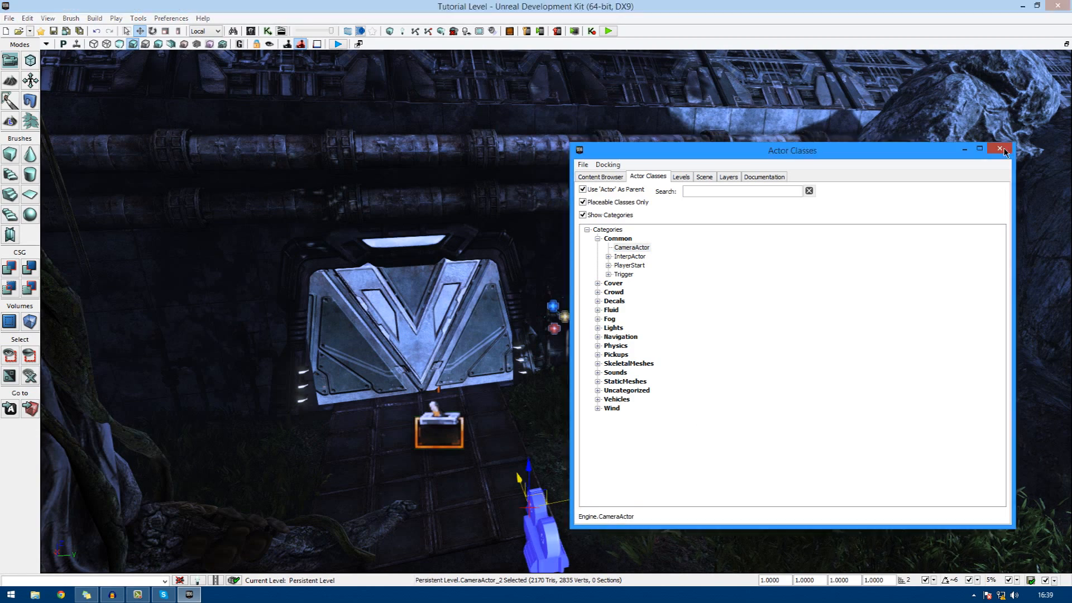
Move the new camera actor back from the metal door, raise it, and centre it on the doorway.
right_click_drag(680, 459, 681, 460)
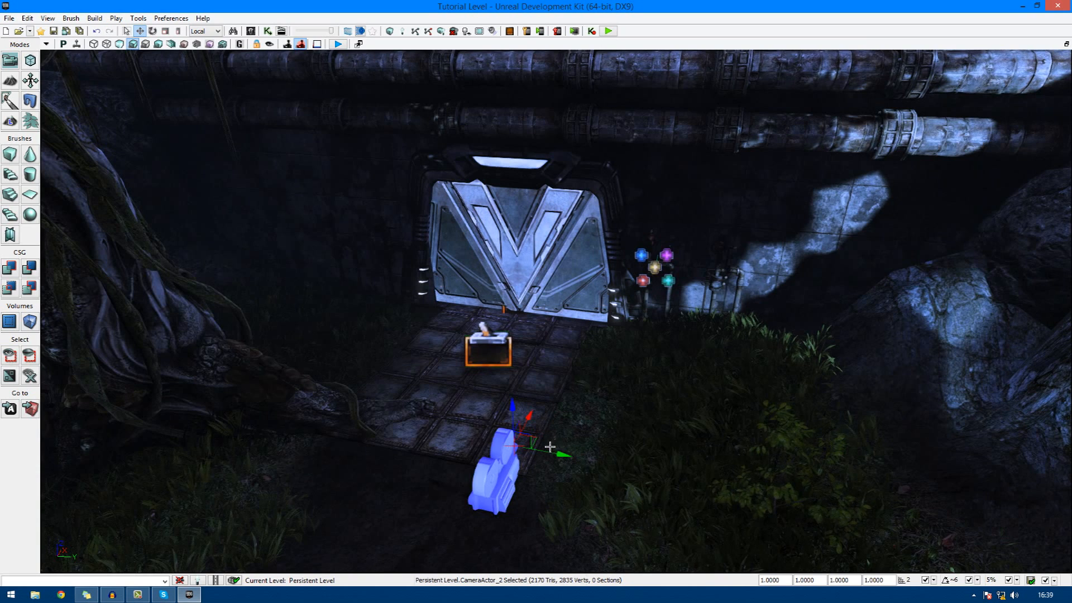
left_click_drag(564, 460, 637, 469)
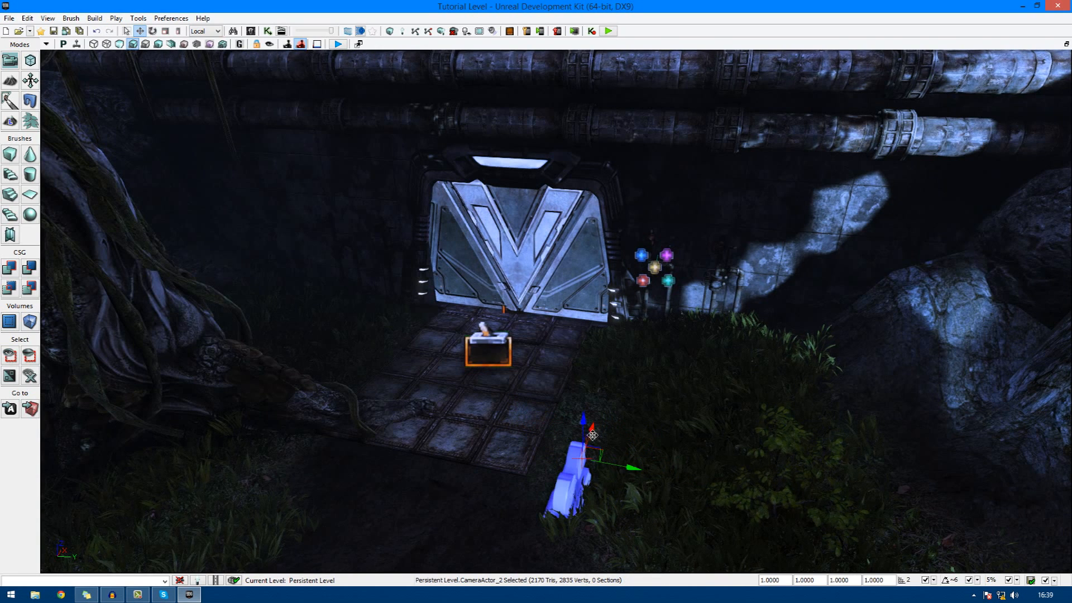
left_click_drag(593, 431, 530, 469)
right_click_drag(531, 469, 722, 379)
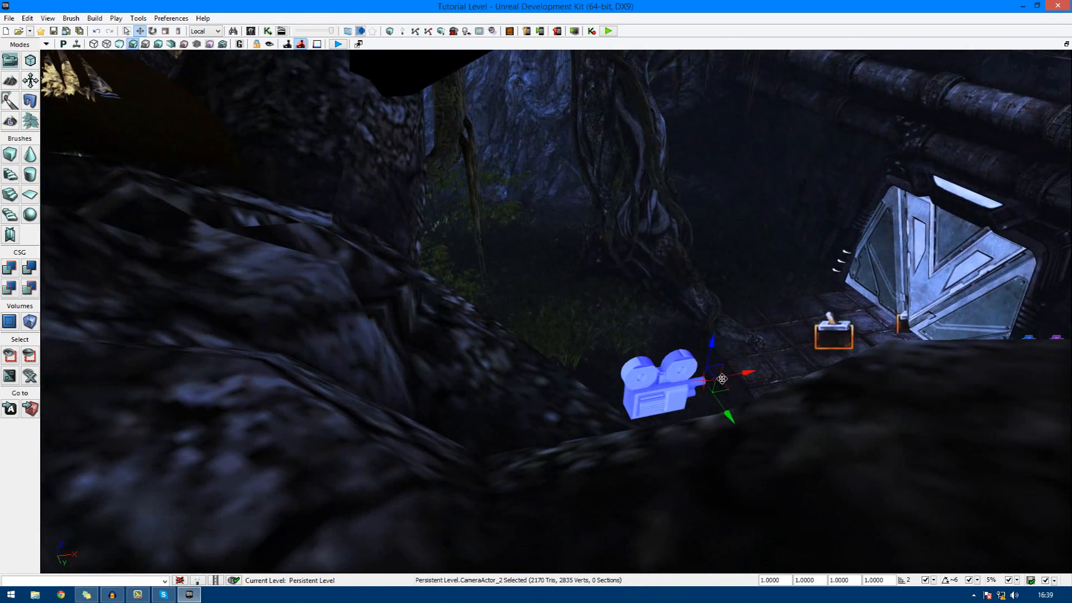
left_click_drag(722, 379, 577, 261)
right_click_drag(578, 261, 631, 285)
left_click_drag(800, 353, 505, 341)
mouse_move(599, 361)
right_mouse_down()
mouse_move(665, 360)
mouse_move(622, 369)
mouse_move(649, 370)
mouse_move(620, 359)
right_mouse_up()
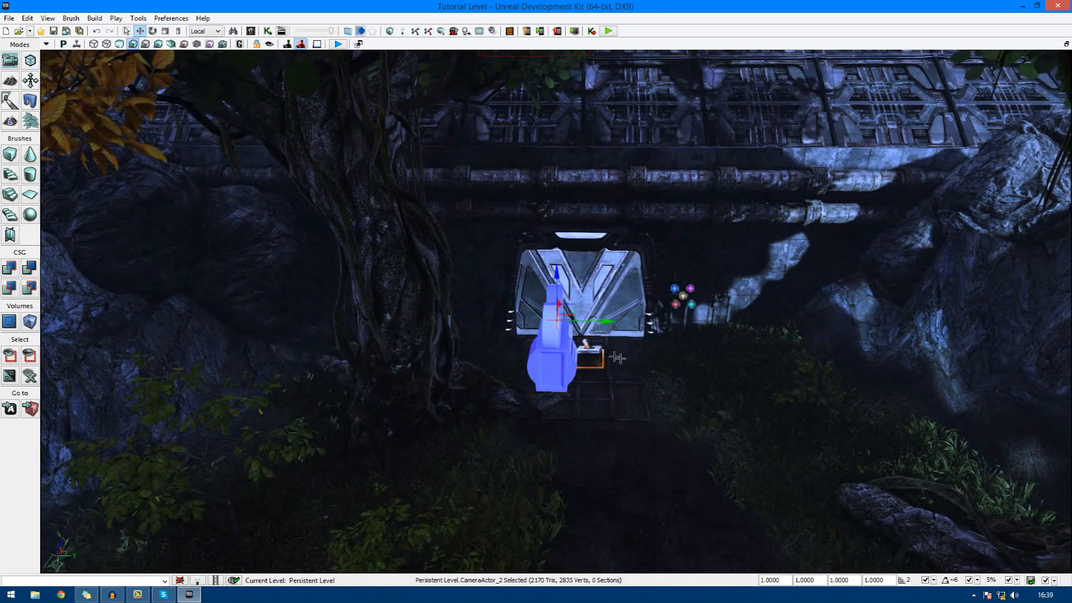
left_click_drag(612, 327, 636, 341)
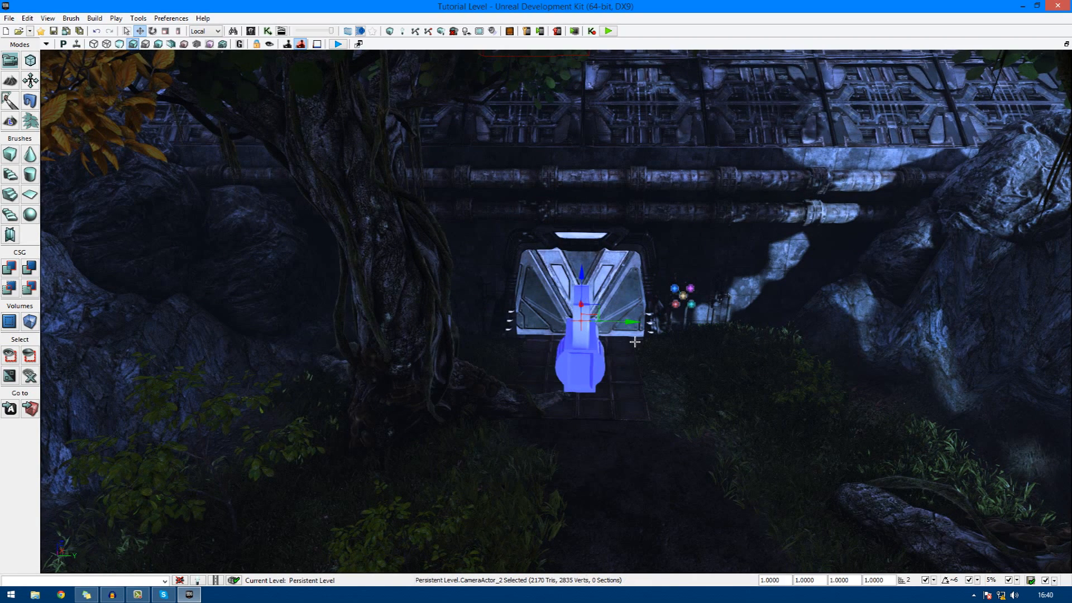
right_click_drag(633, 341, 477, 326)
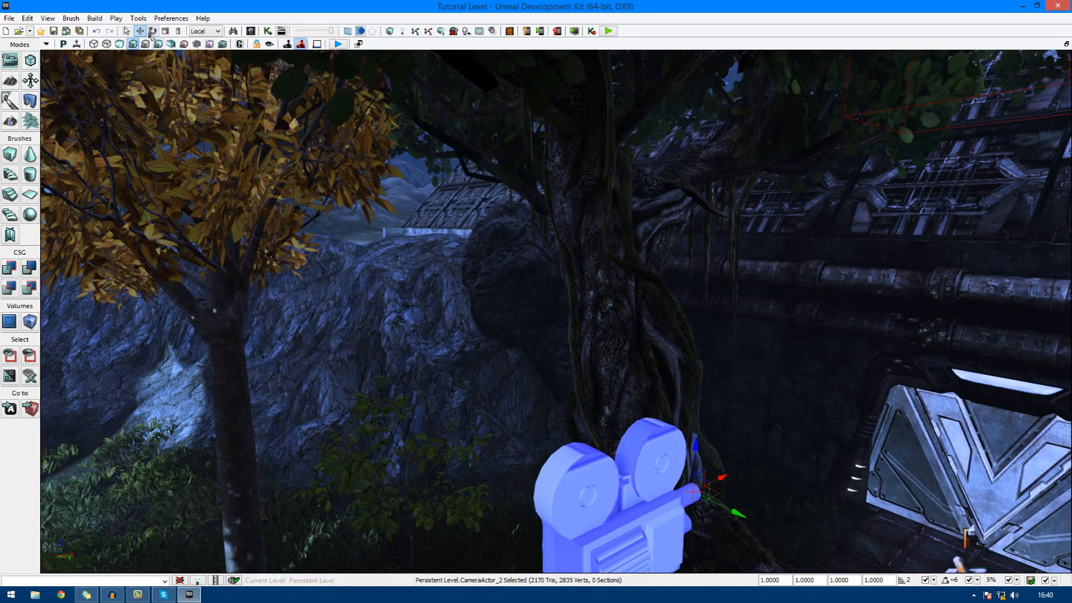
Rotate the camera actor in front of the doorway to change its aim.
left_click(151, 31)
left_click_drag(665, 501, 669, 492)
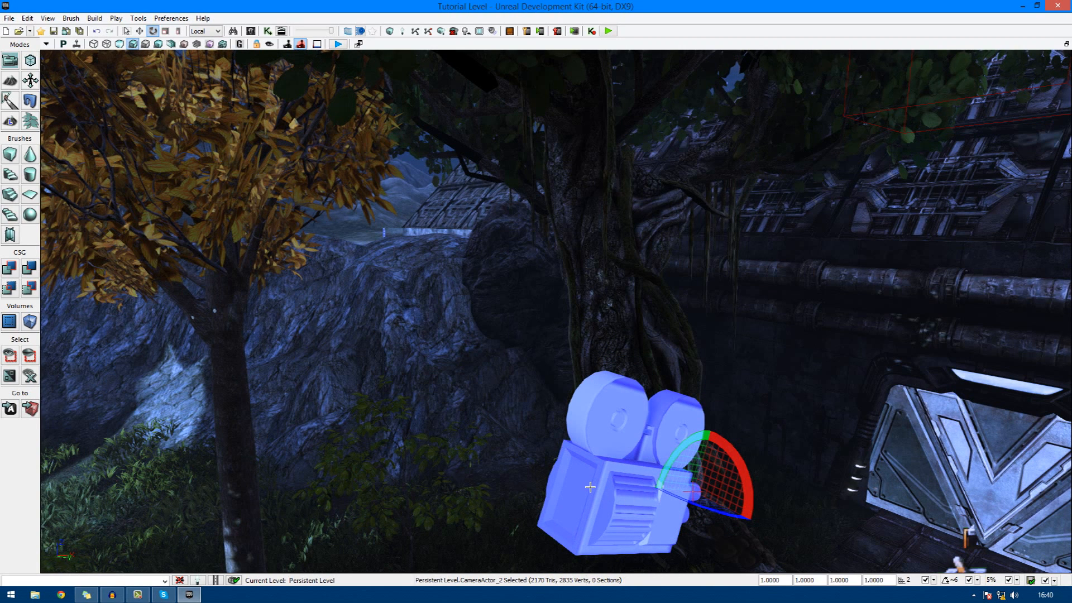
right_click_drag(599, 488, 551, 380)
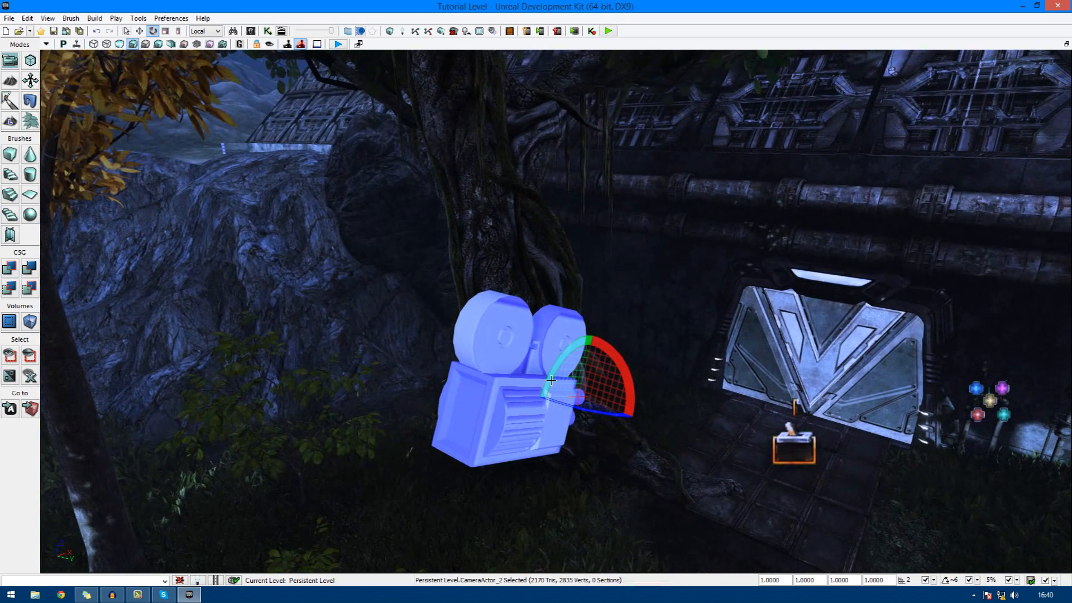
Lock the camera actor to the view, aim it down at the metal door, unlock it, and return to the Move tool.
left_click(270, 44)
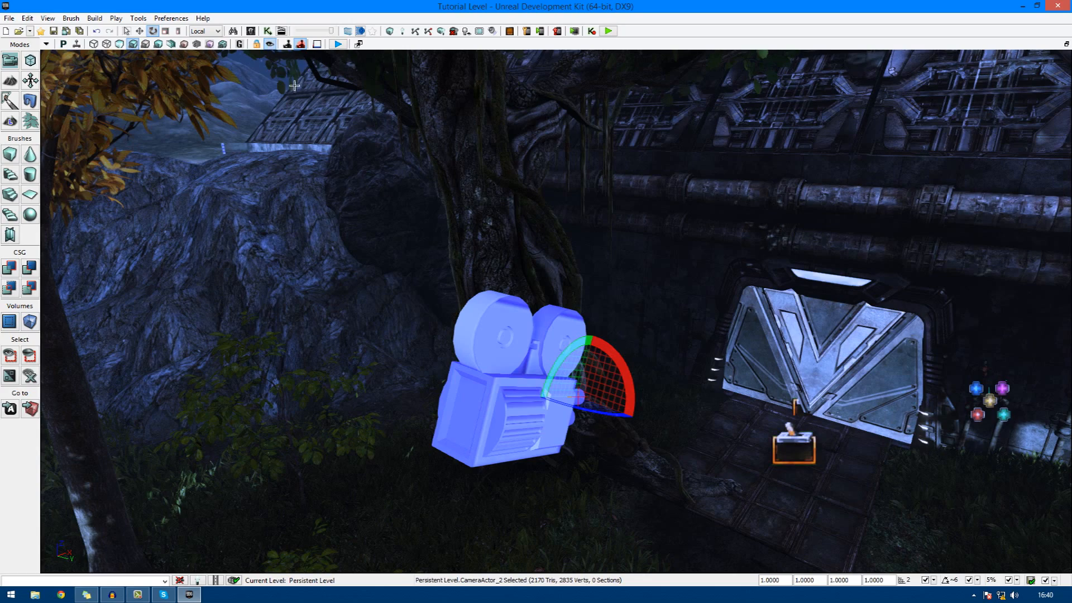
right_click_drag(302, 154, 281, 142)
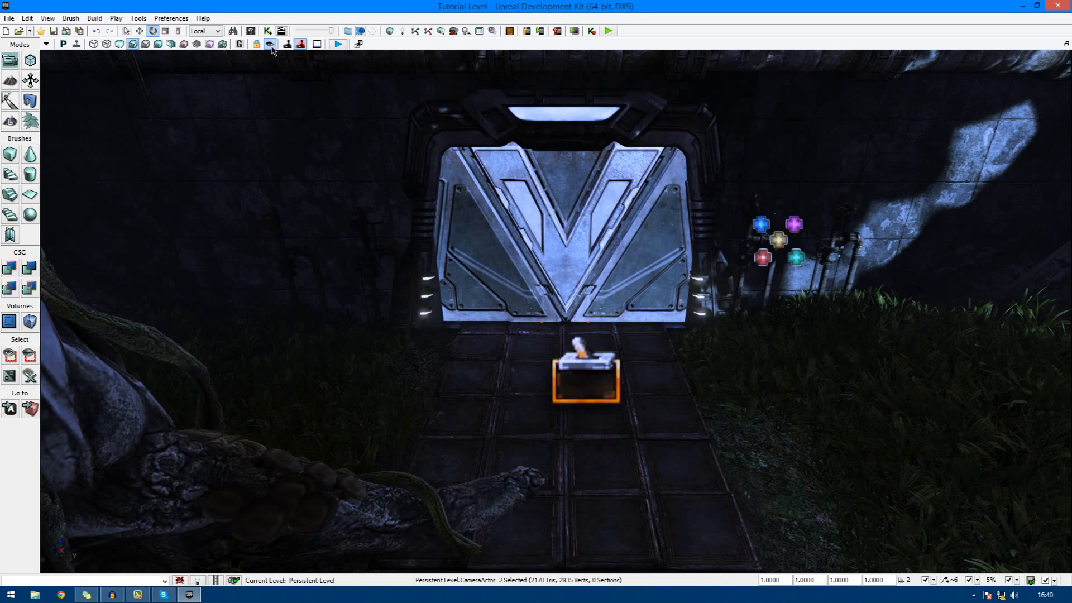
mouse_move(364, 173)
right_mouse_down()
mouse_move(363, 140)
mouse_move(372, 148)
mouse_move(279, 142)
mouse_move(385, 181)
mouse_move(366, 176)
right_mouse_up()
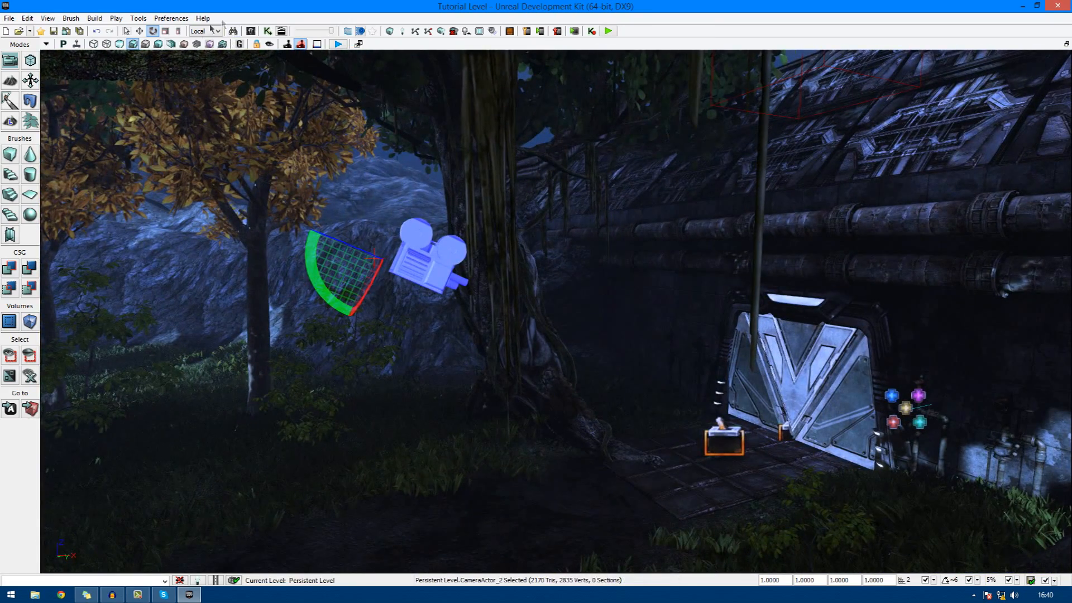
left_click(139, 31)
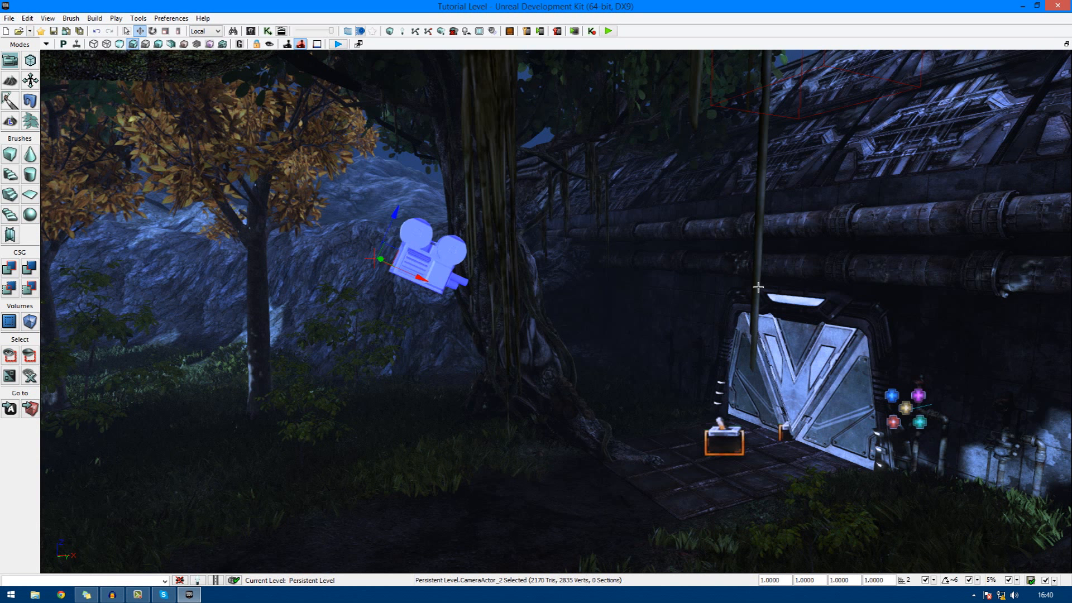
Add a new Matinee in the empty Kismet space beside the Flythrough group and open it for editing.
left_click(268, 31)
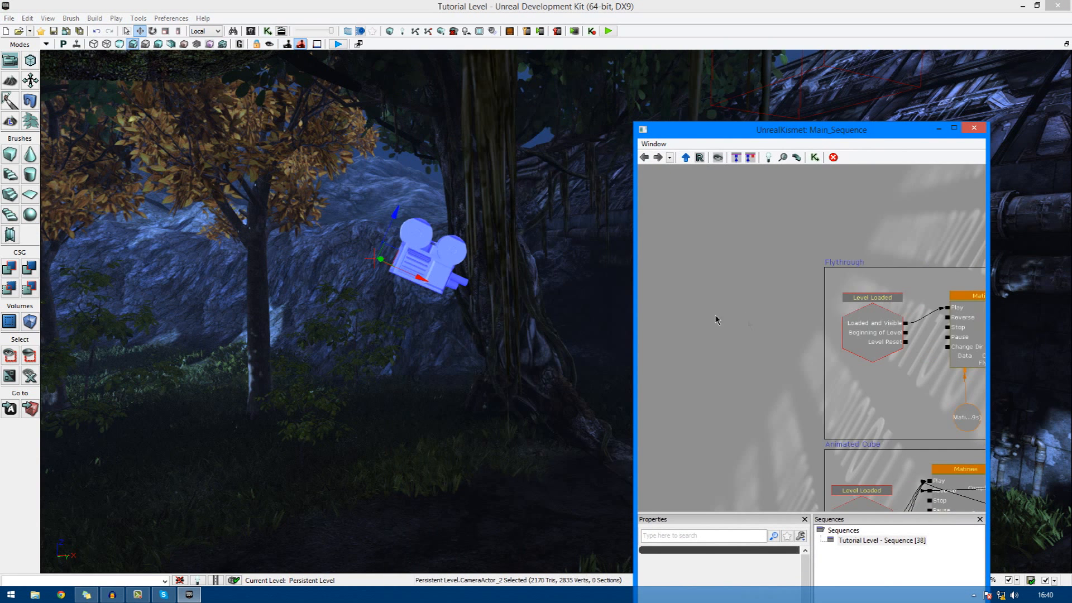
left_click_drag(821, 335, 651, 246)
right_click(807, 252)
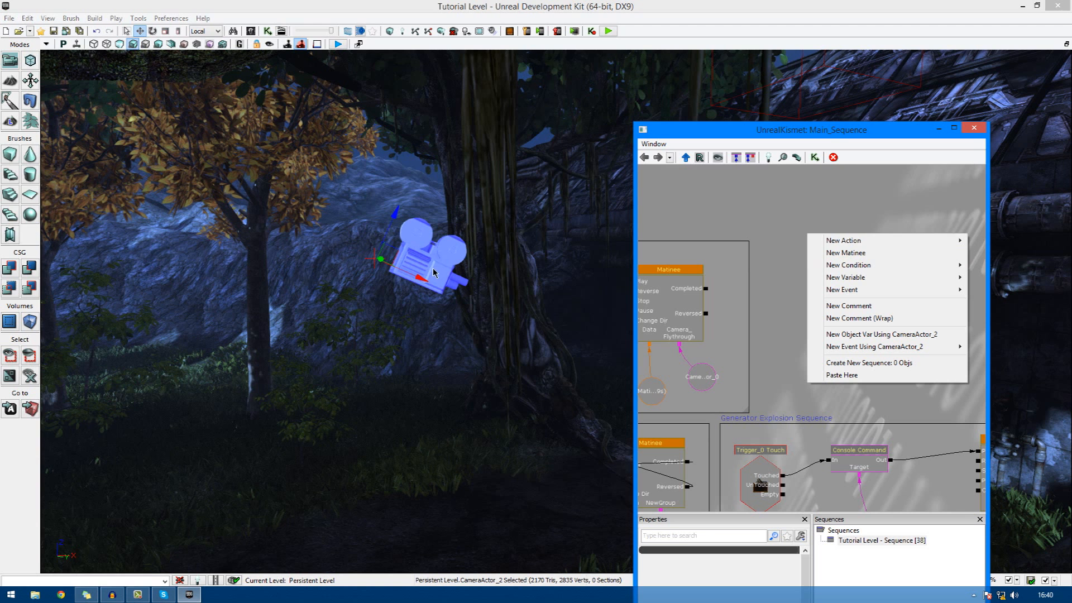
left_click(874, 252)
double_click(857, 281)
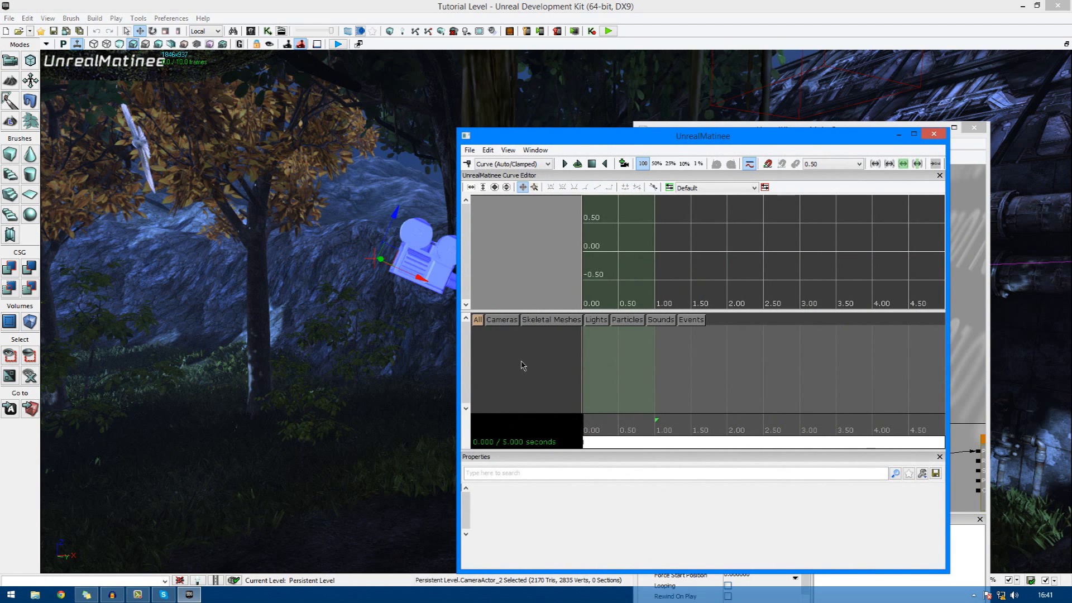
Add a new camera group named PipePan to the empty Matinee.
right_click(528, 352)
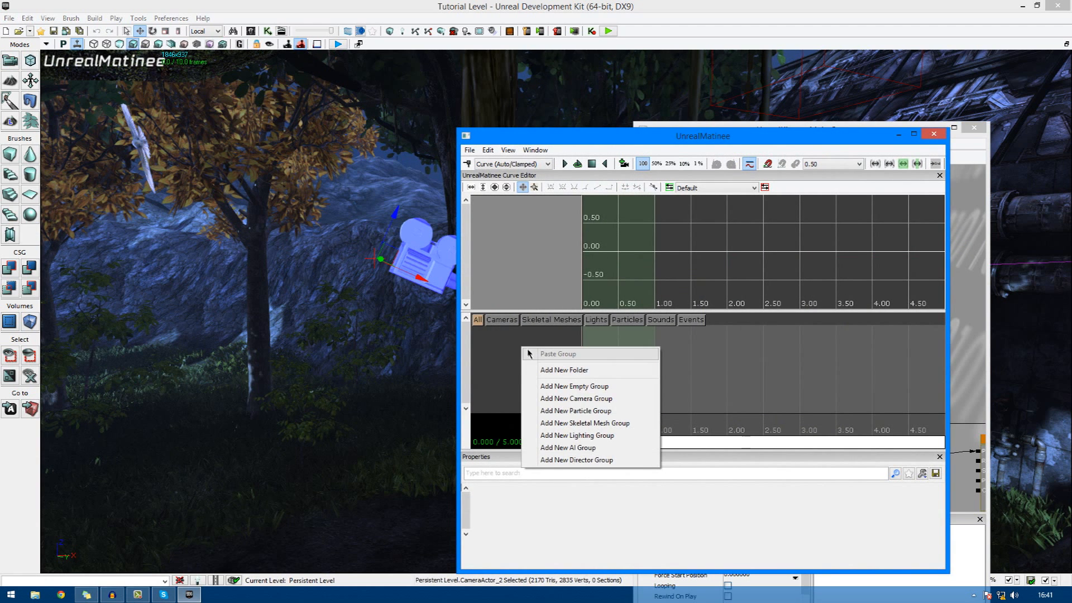
left_click(565, 398)
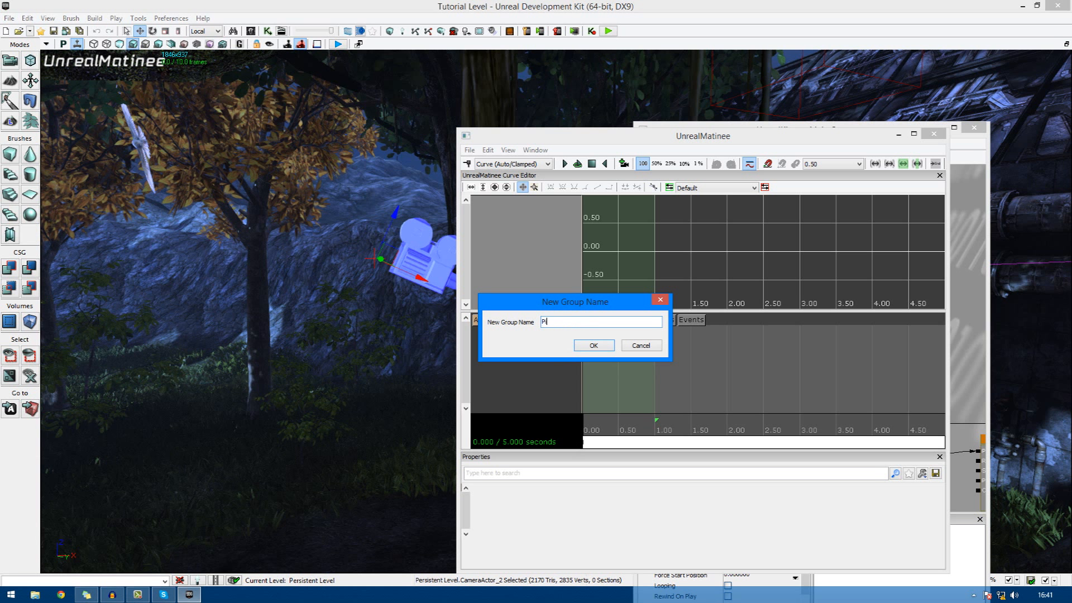
type("PipePan")
key("Return")
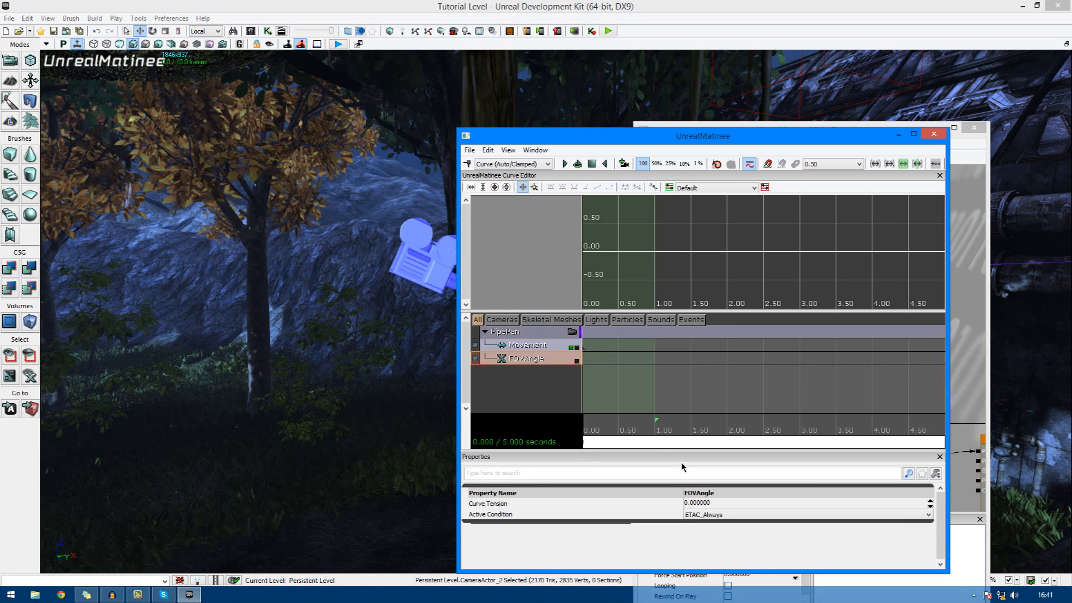
Examine the properties of the PipePan group's Movement and FOVAngle tracks.
left_click(584, 348)
left_click(524, 362)
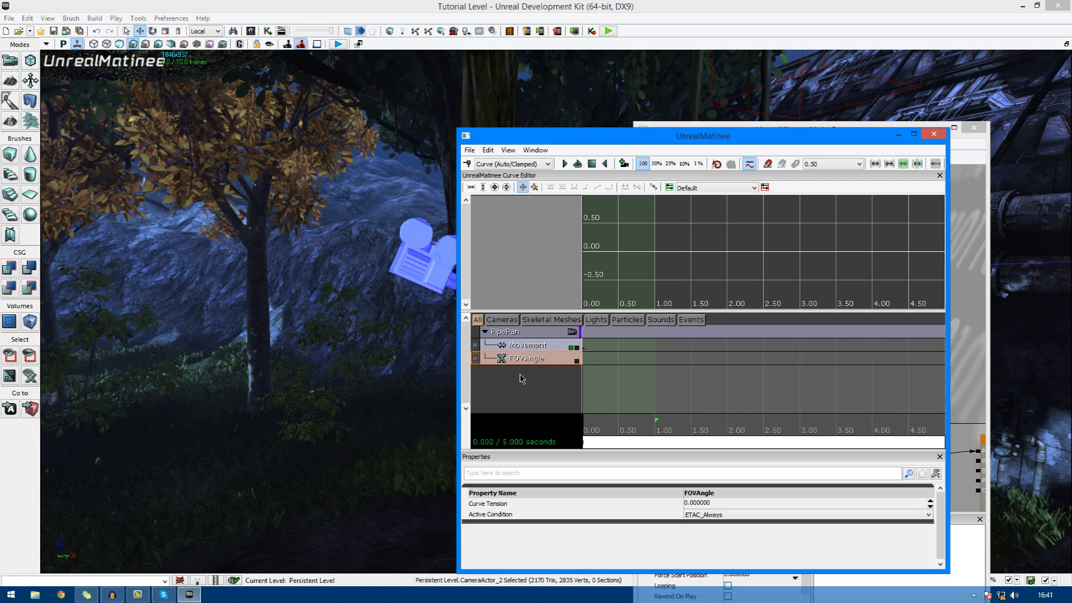
left_click(527, 346)
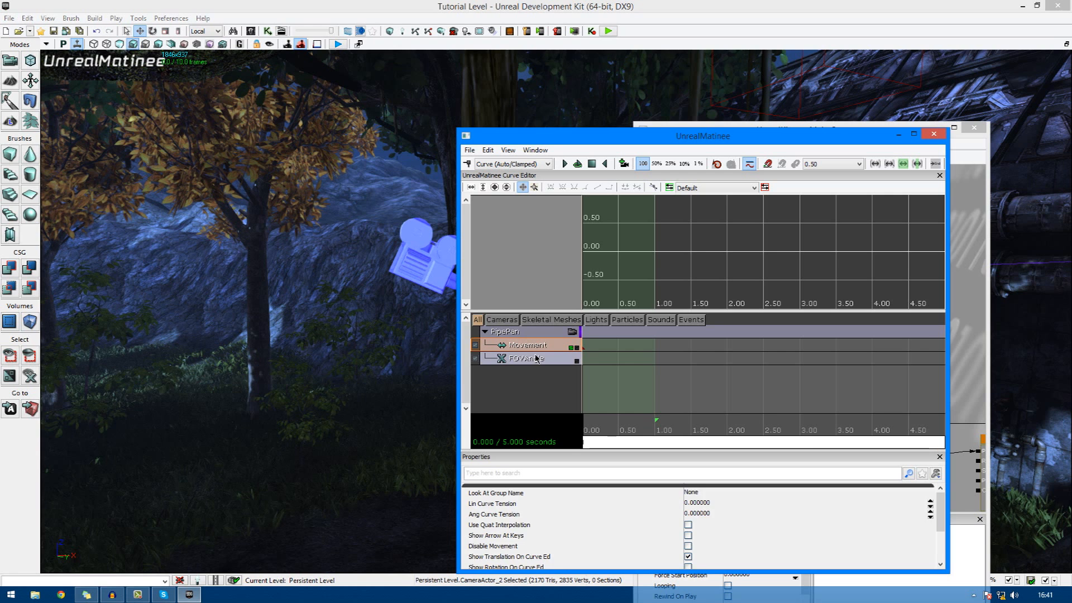
left_click(536, 359)
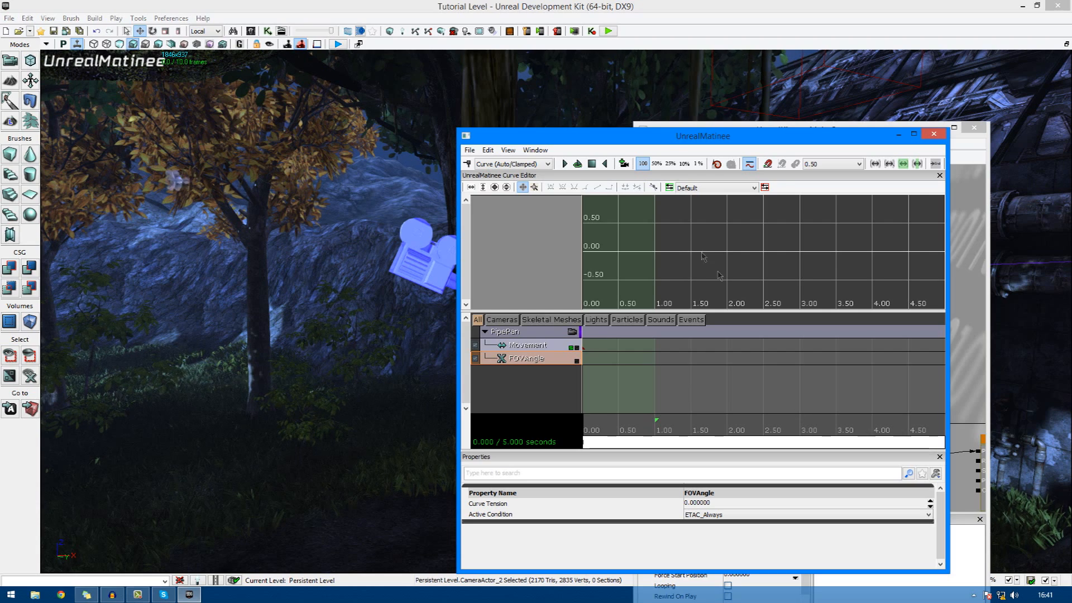
Move the Matinee window clear of the camera, add a PipePan Movement key, and shift it to 1.00 s.
left_click_drag(663, 136, 892, 153)
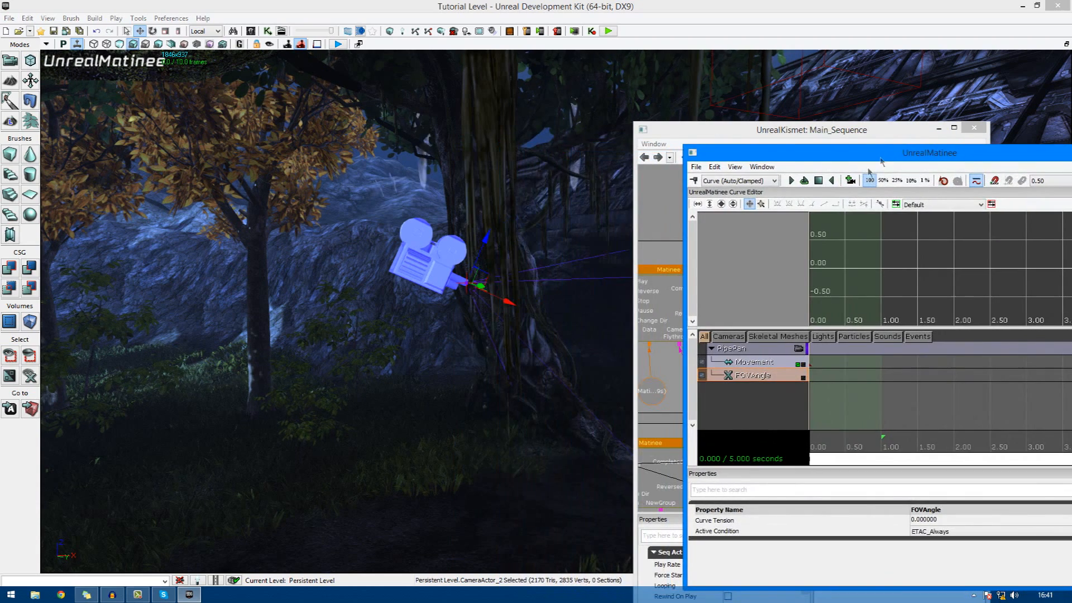
left_click(751, 362)
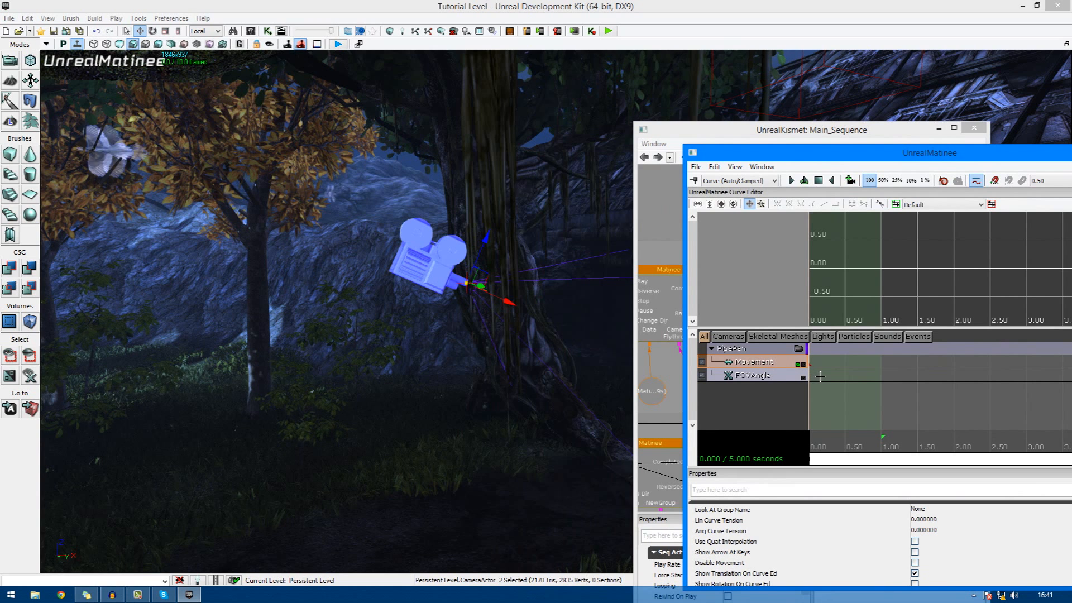
key("Return")
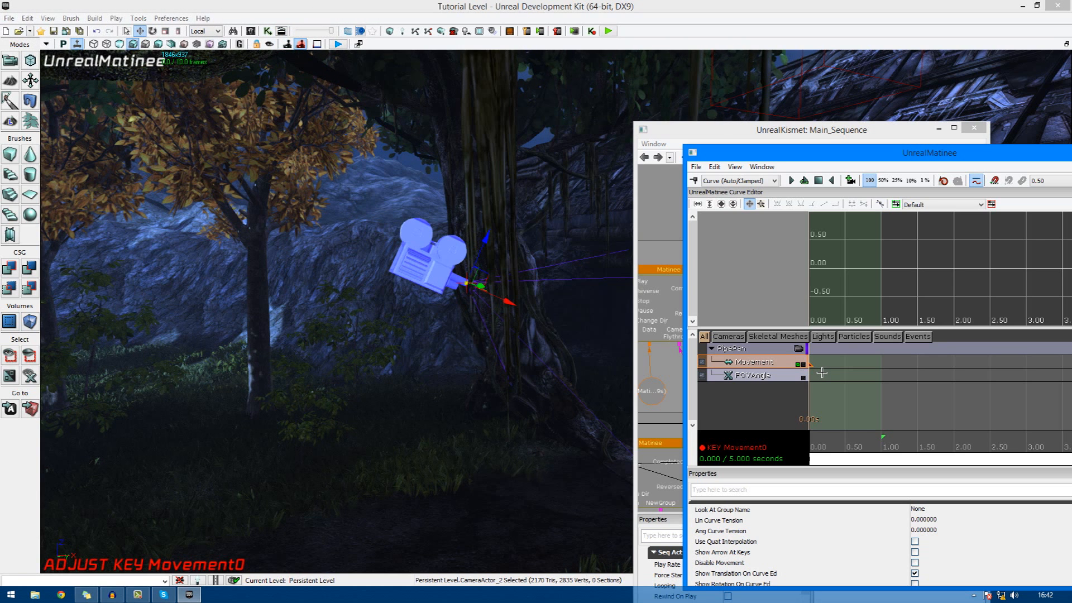
left_click_drag(826, 373, 865, 378, "ctrl")
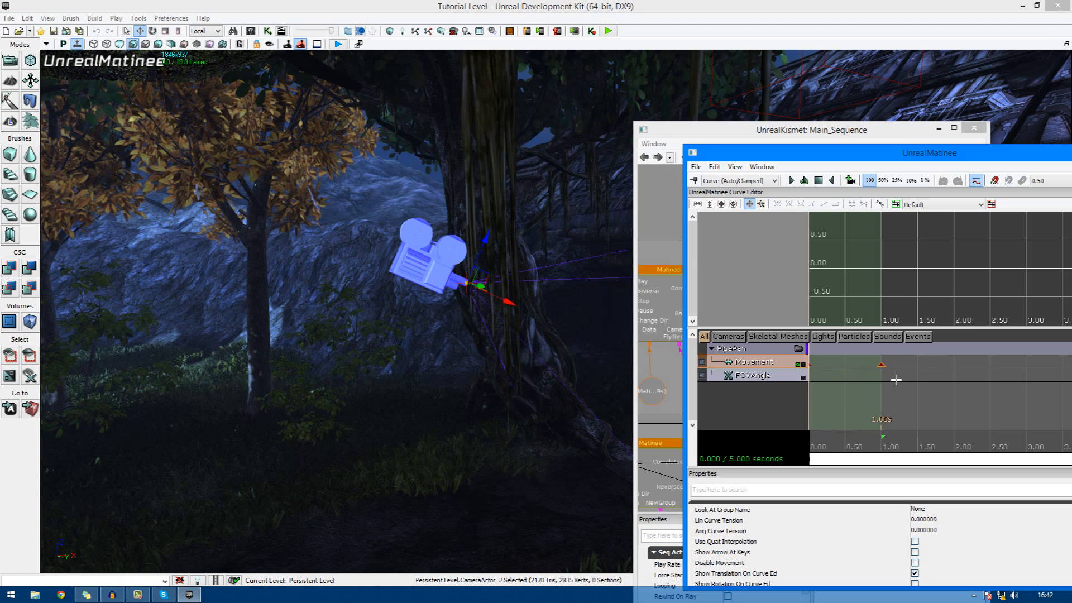
With the 1.00 s Movement key active and the view locked to the camera, position the camera close to the metal door, then unlock it.
left_click(889, 372)
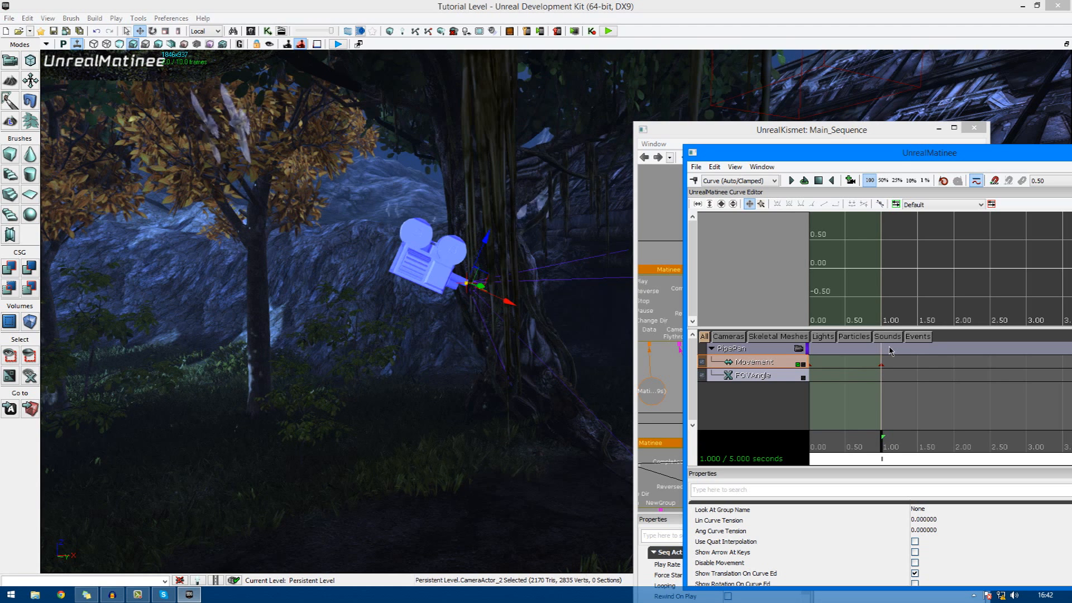
left_click_drag(826, 157, 860, 137)
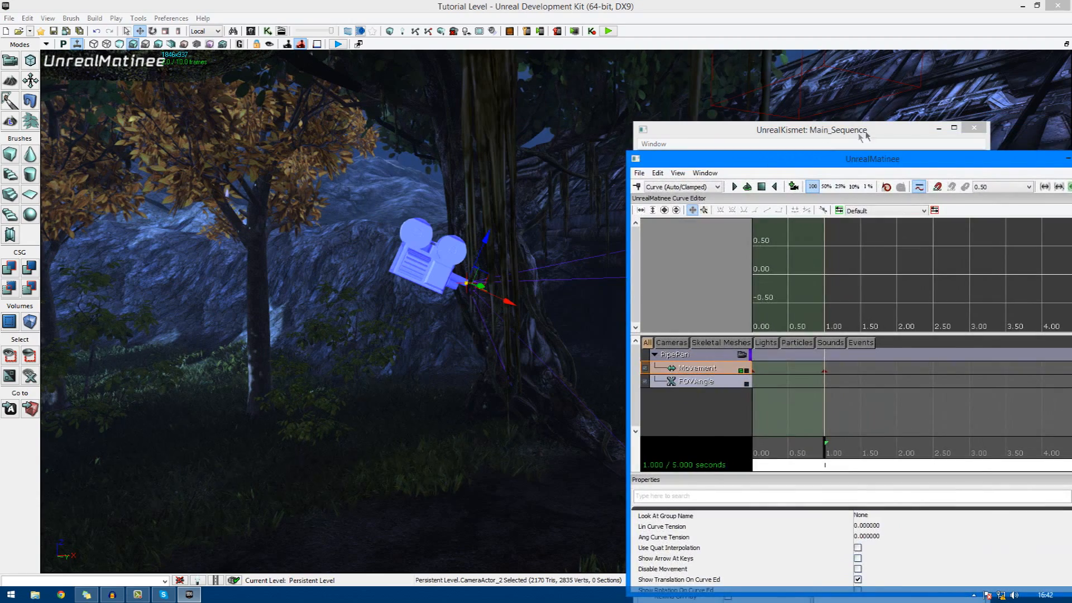
left_click(939, 129)
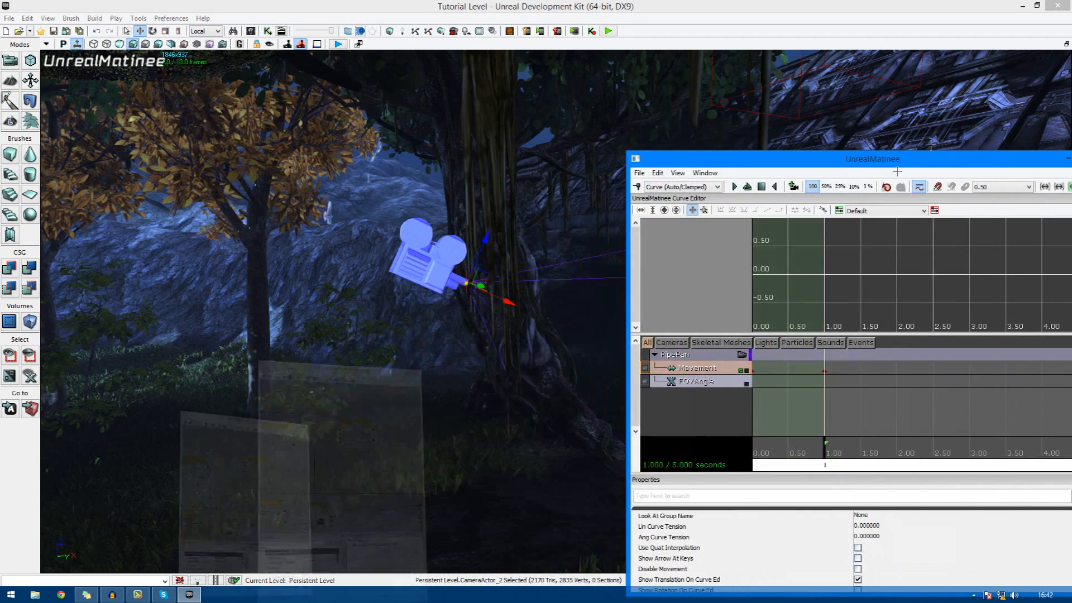
left_click(826, 370)
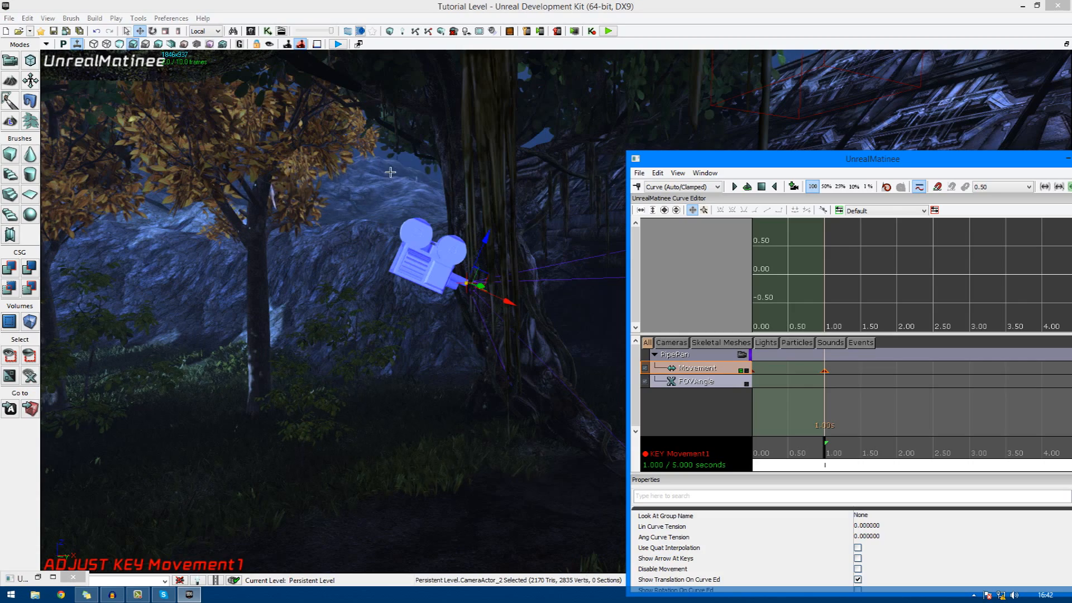
left_click(270, 44)
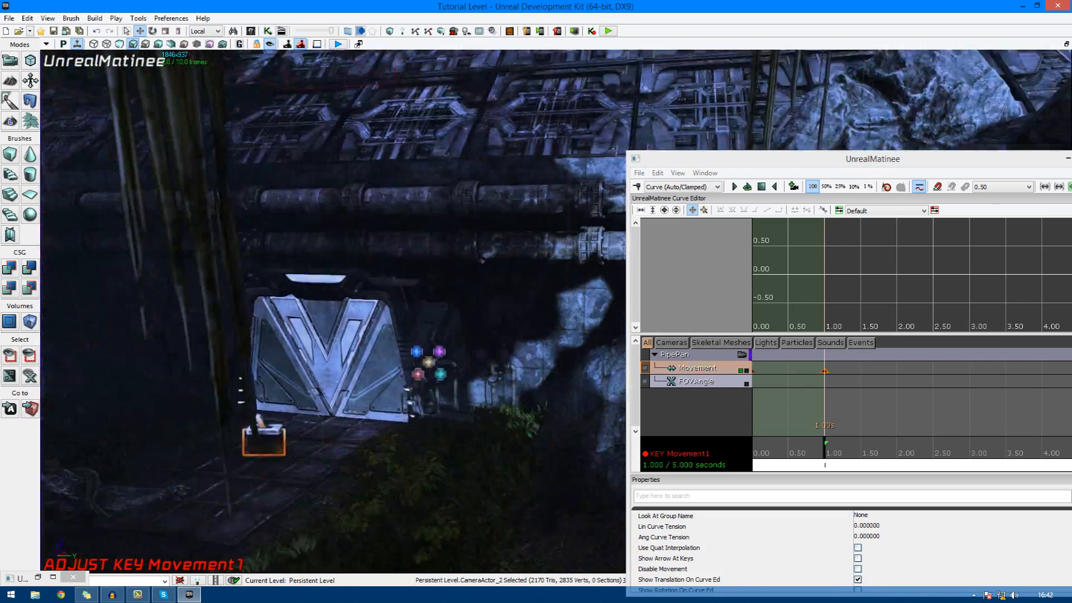
left_click_drag(333, 311, 416, 285)
left_click(1067, 159)
left_click_drag(445, 393, 445, 393)
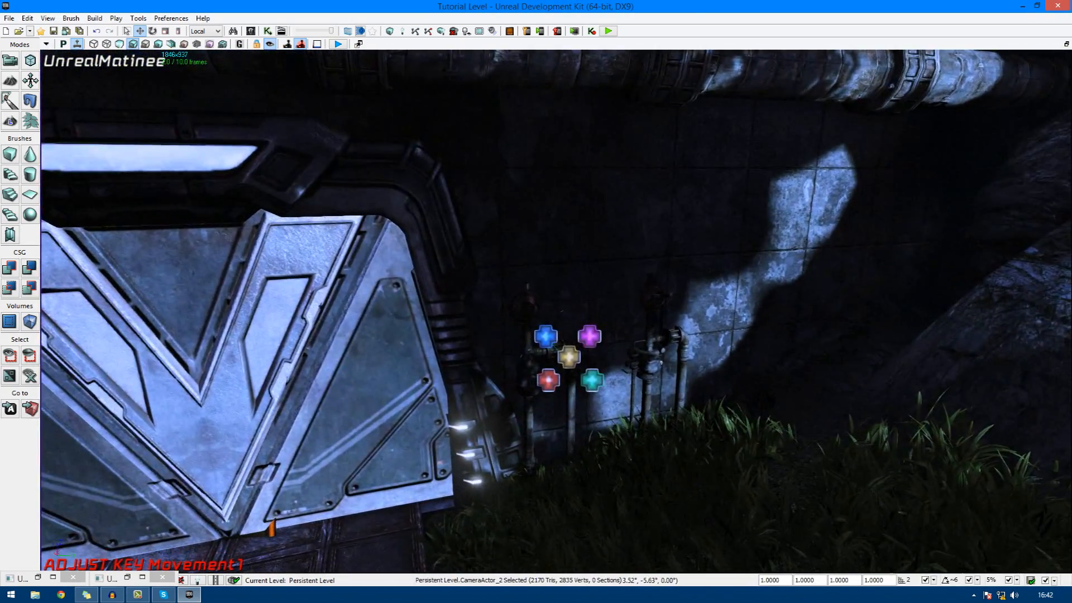
left_click(270, 44)
right_click_drag(684, 359, 601, 381)
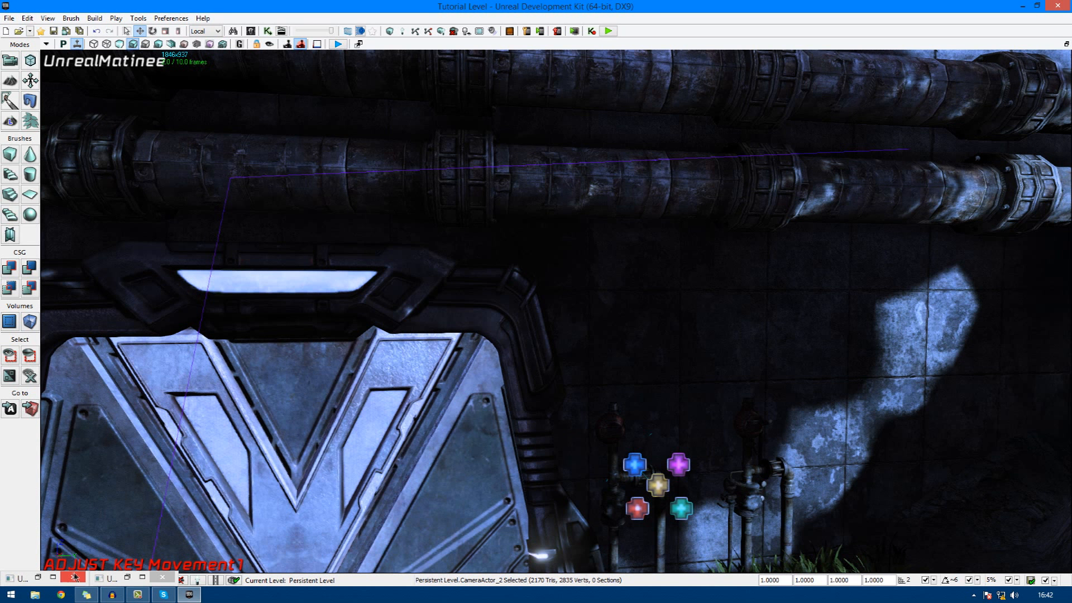
Restore the Kismet and Matinee windows, view the camera path from outside, and play back the PipePan movement.
left_click(39, 579)
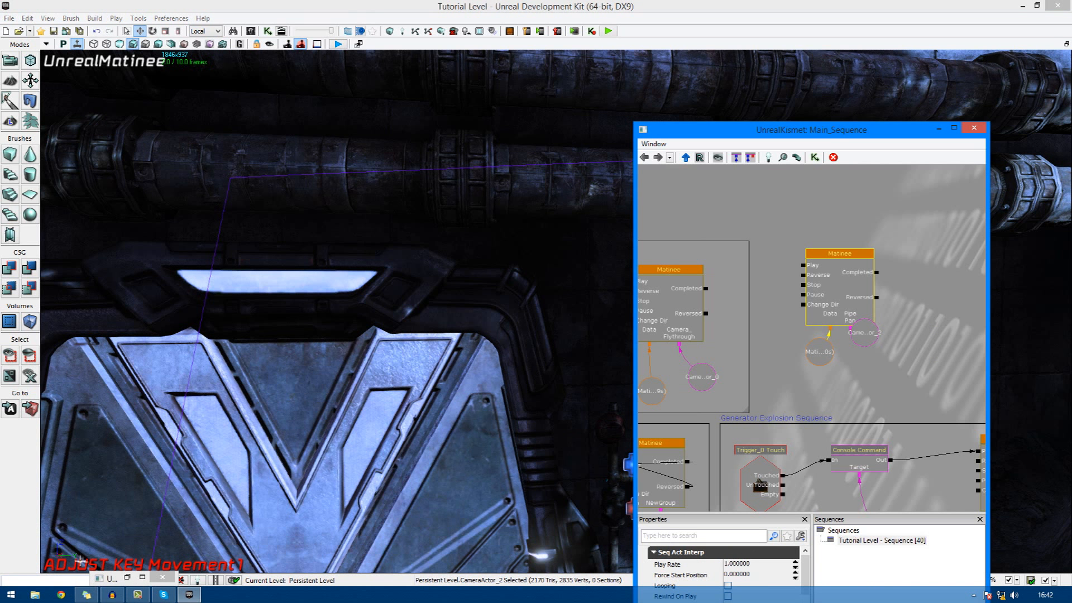
left_click(121, 579)
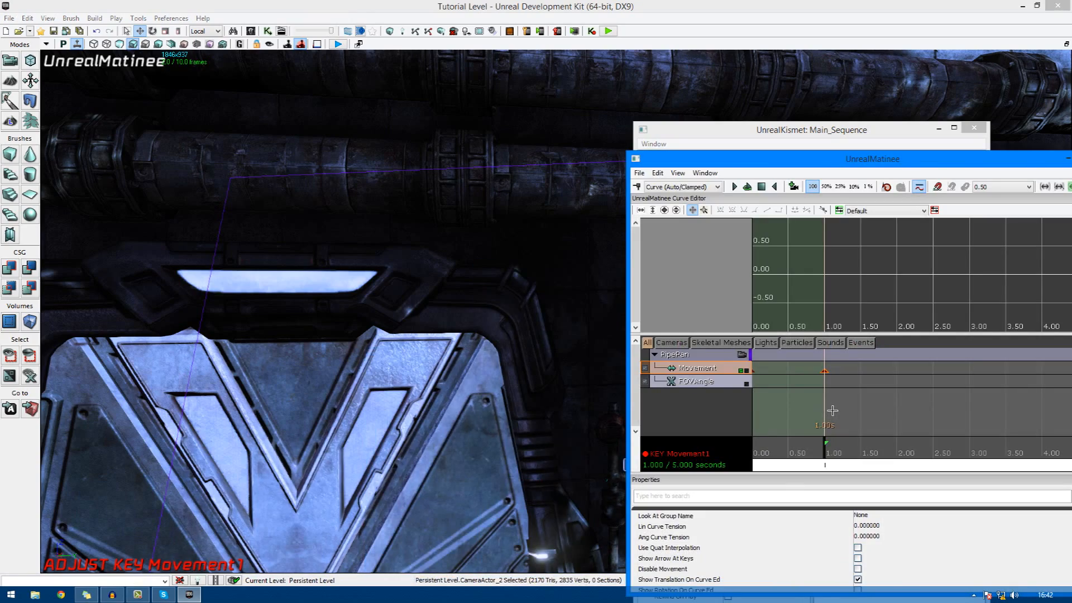
left_click_drag(610, 442, 564, 343)
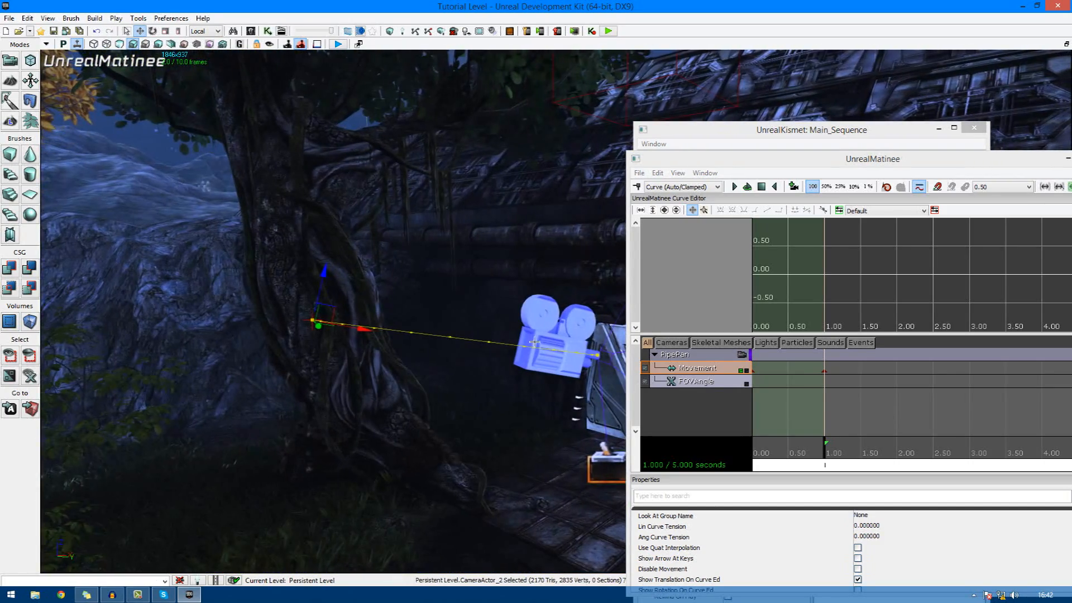
left_click(735, 187)
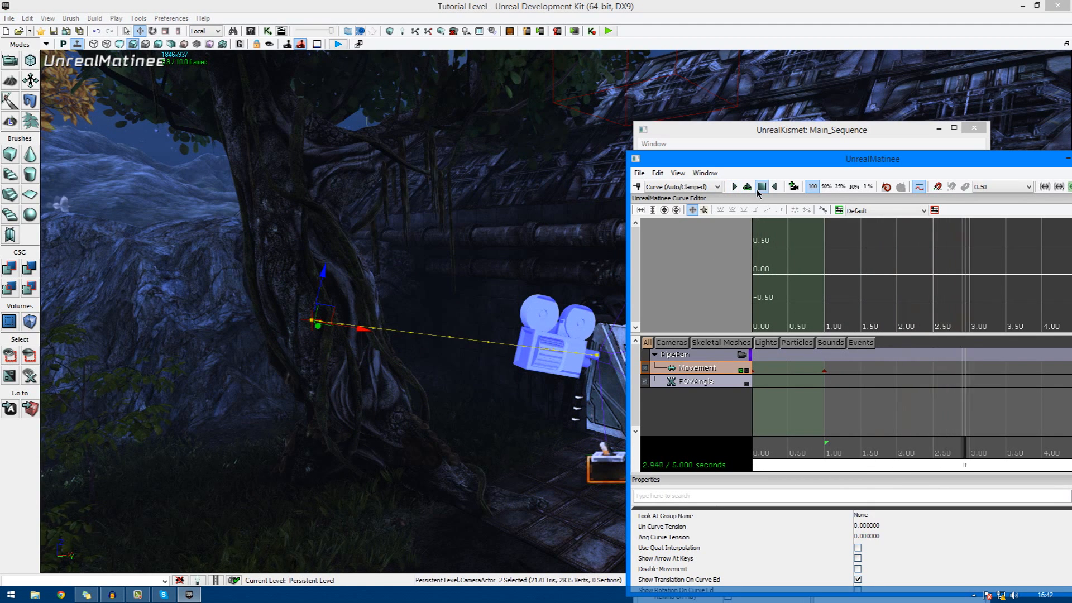
left_click(734, 187)
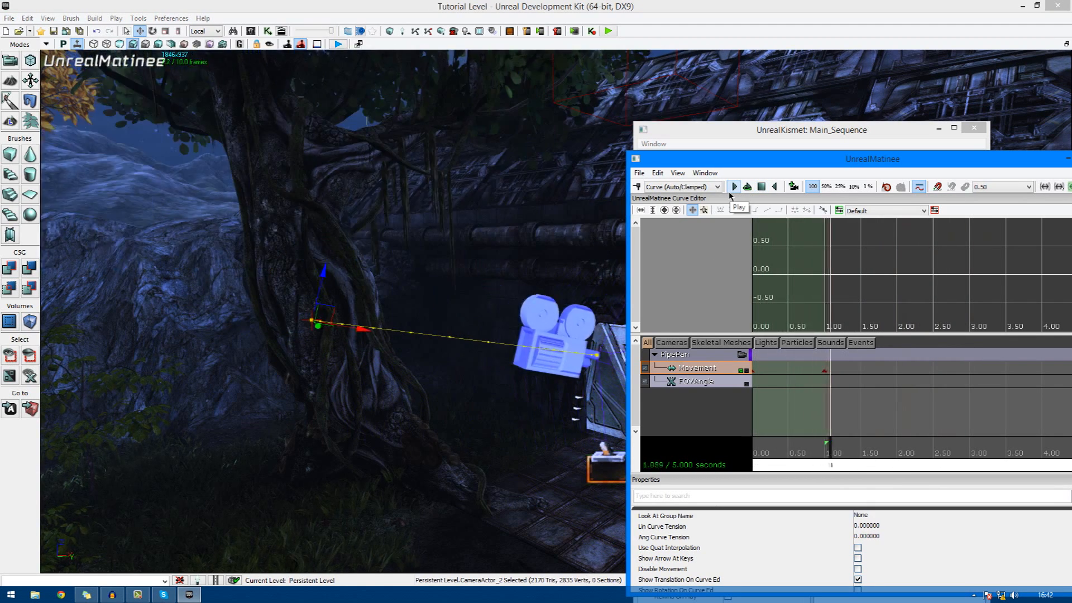
left_click(753, 188)
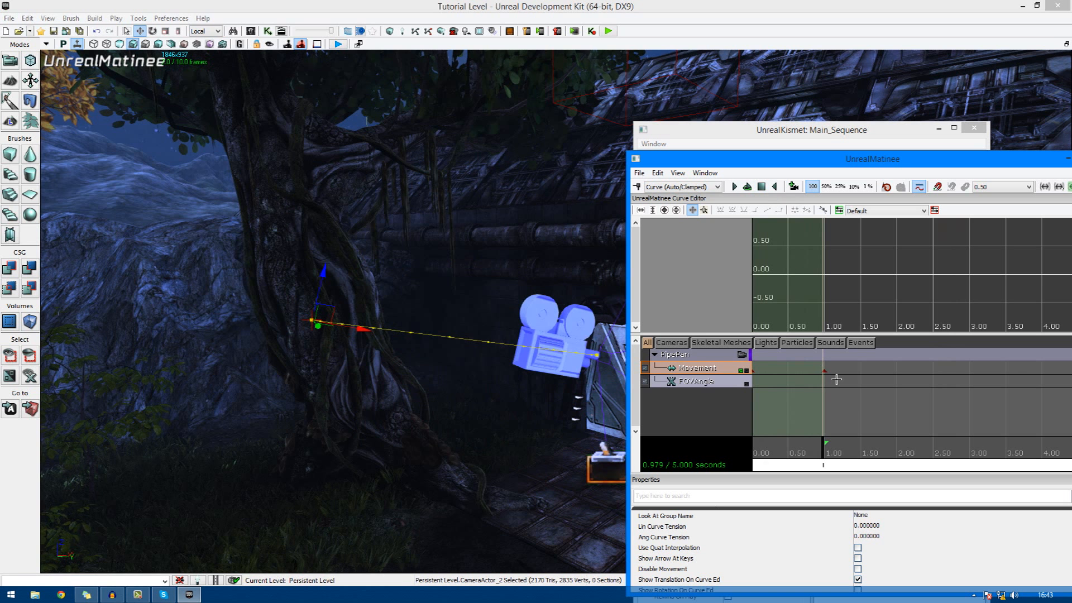
Duplicate the 1.00 s Movement key to 1.97 s and move the camera out among the trees for it.
key("Right")
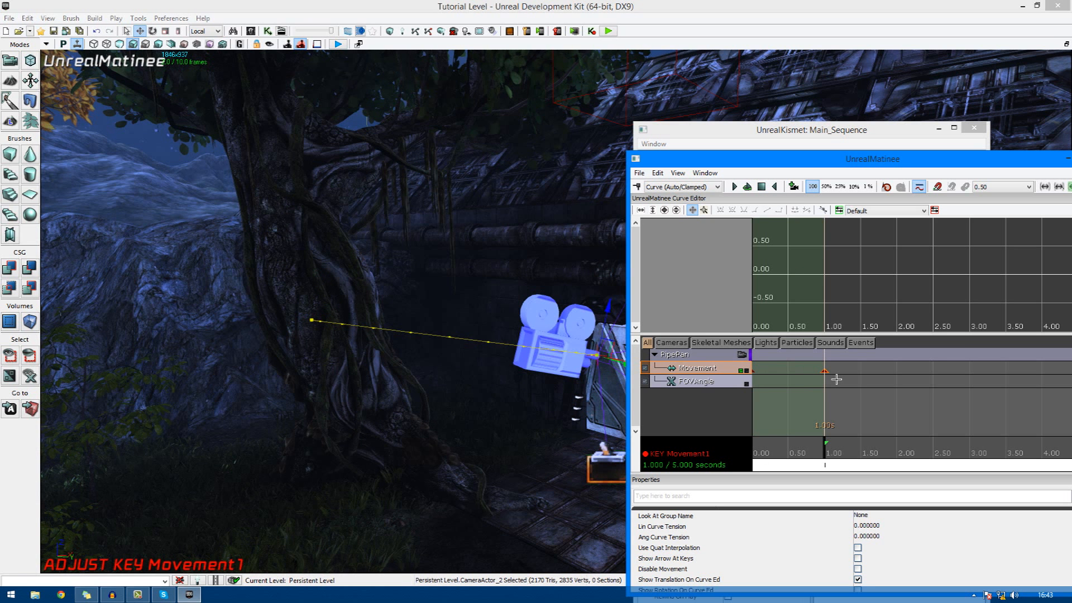
left_click_drag(837, 380, 905, 379, "ctrl")
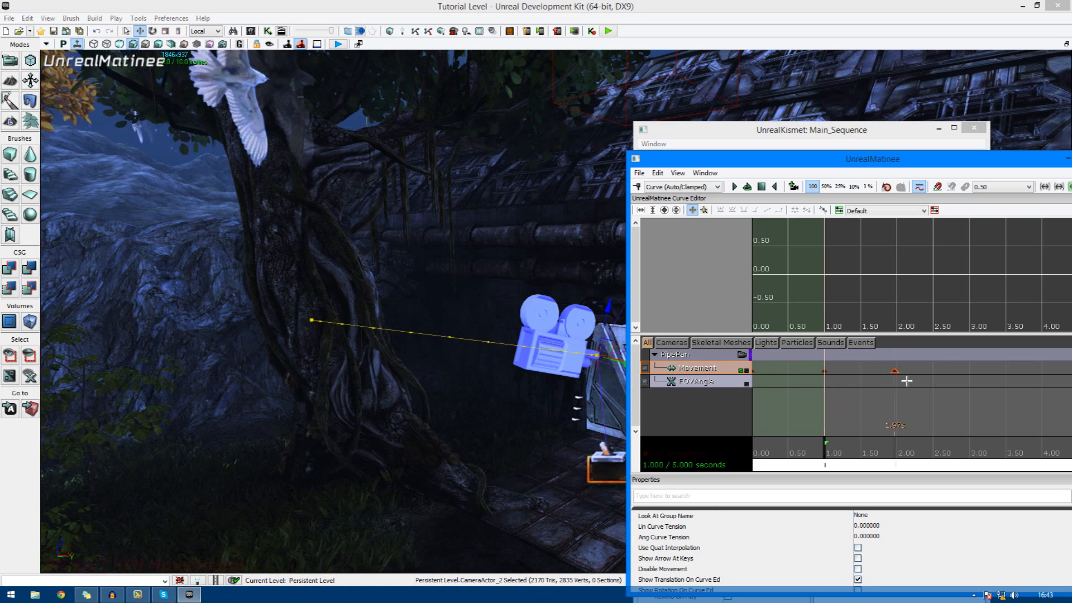
key("Right")
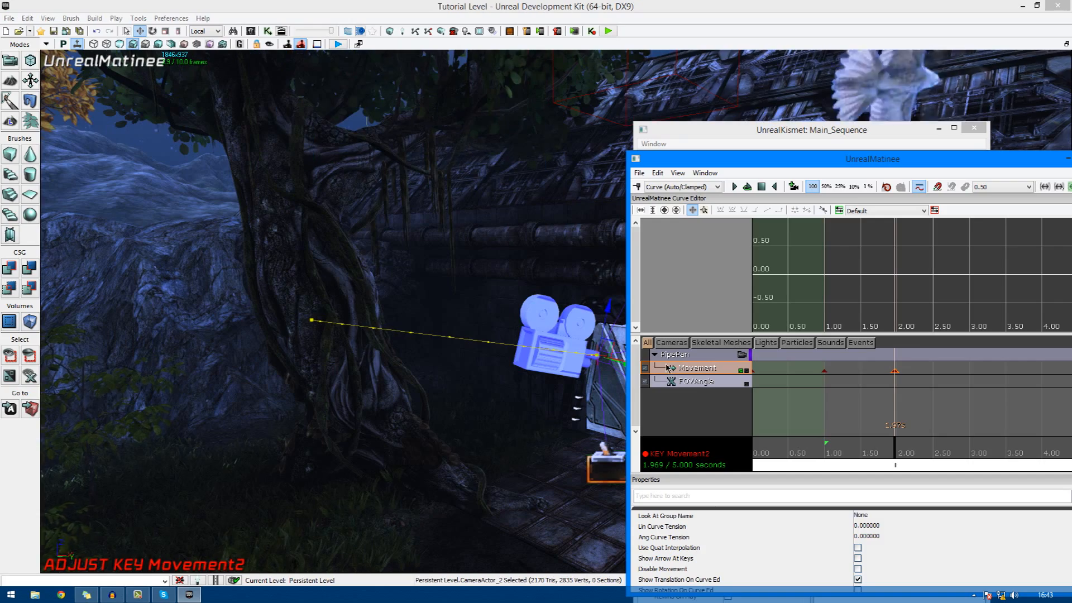
left_click(270, 44)
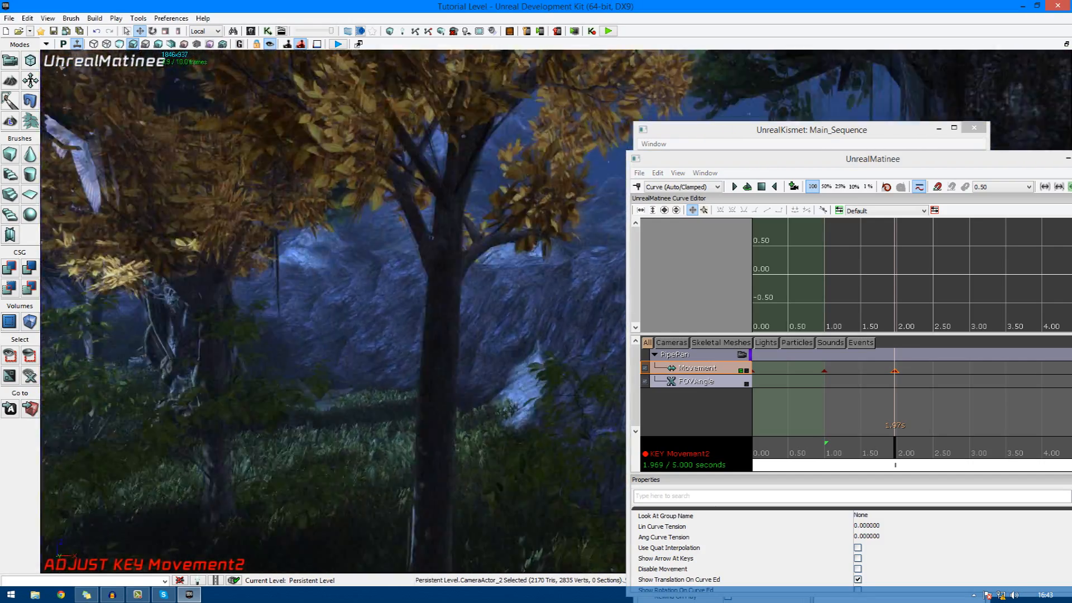
right_click_drag(335, 307, 274, 442)
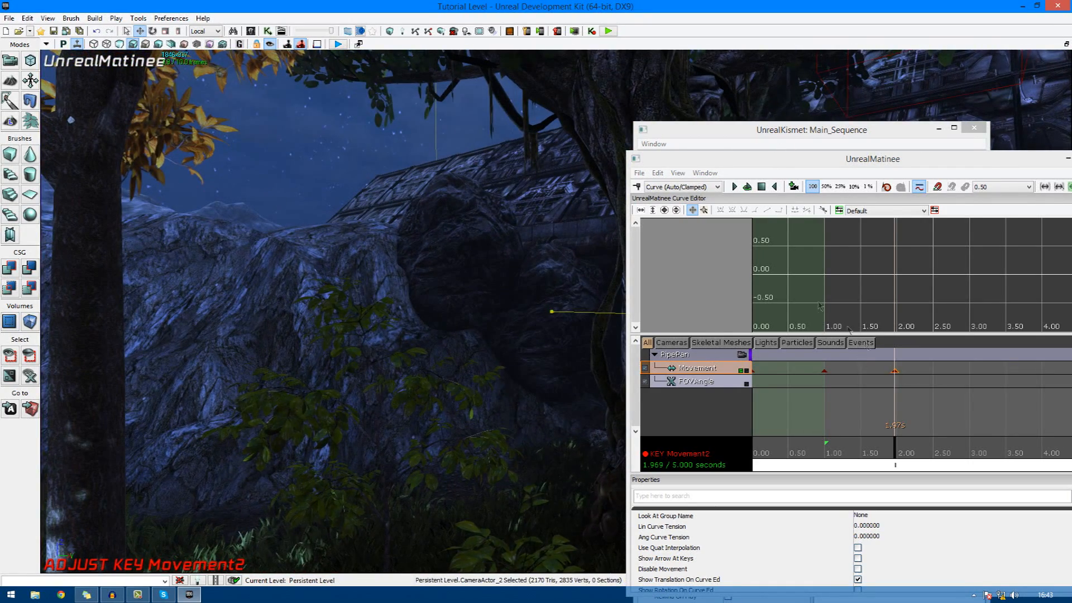
left_click(270, 44)
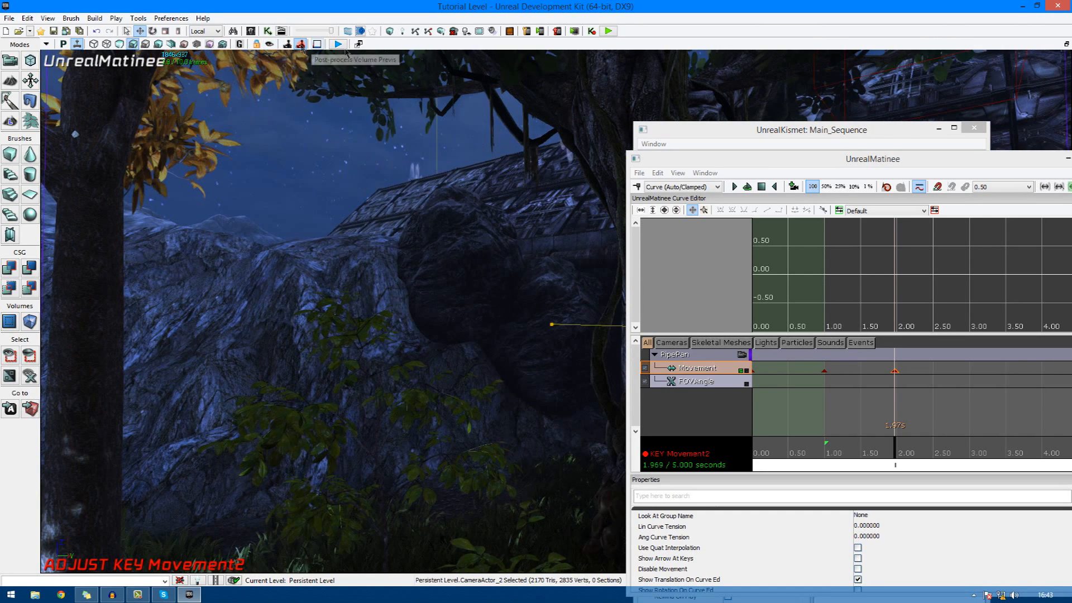
Clear the Matinee and Kismet windows from the viewport and examine the camera path between the Movement keys.
left_click(834, 409)
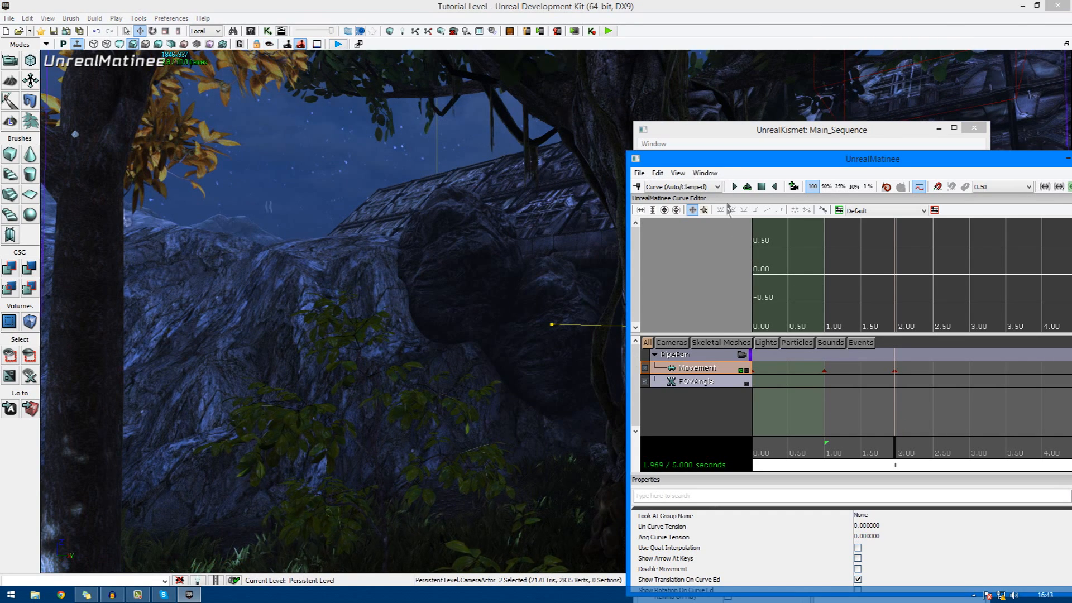
left_click_drag(742, 164, 1071, 193)
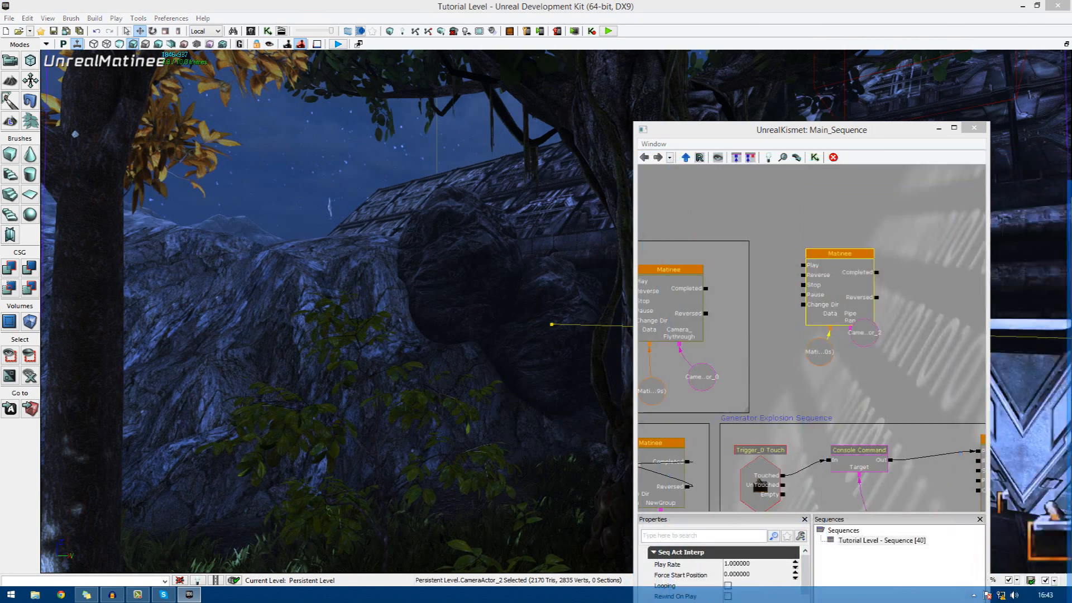
left_click(939, 128)
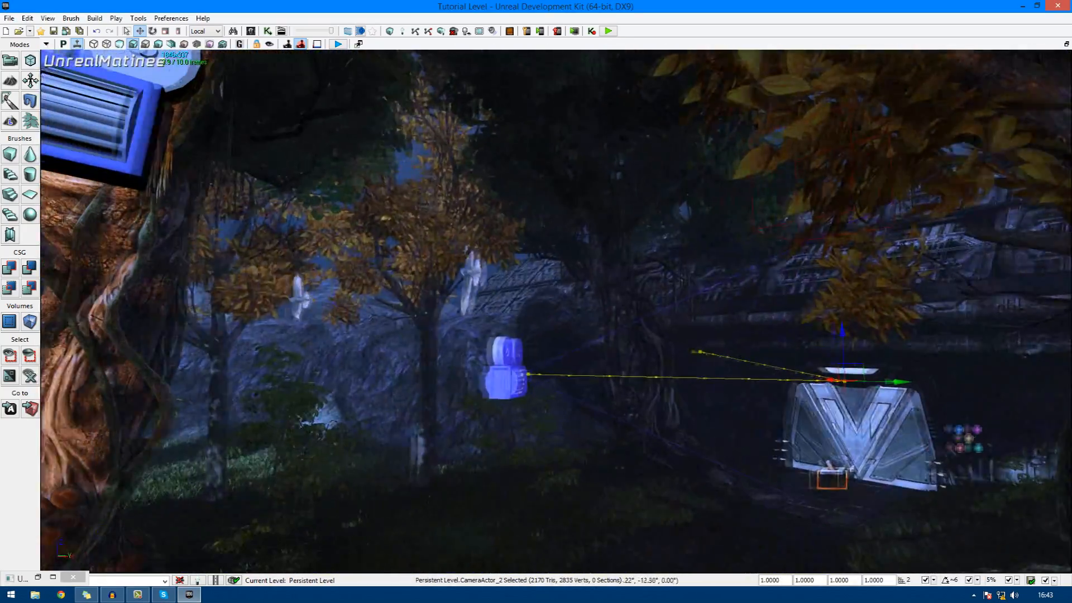
right_click_drag(556, 311, 497, 310)
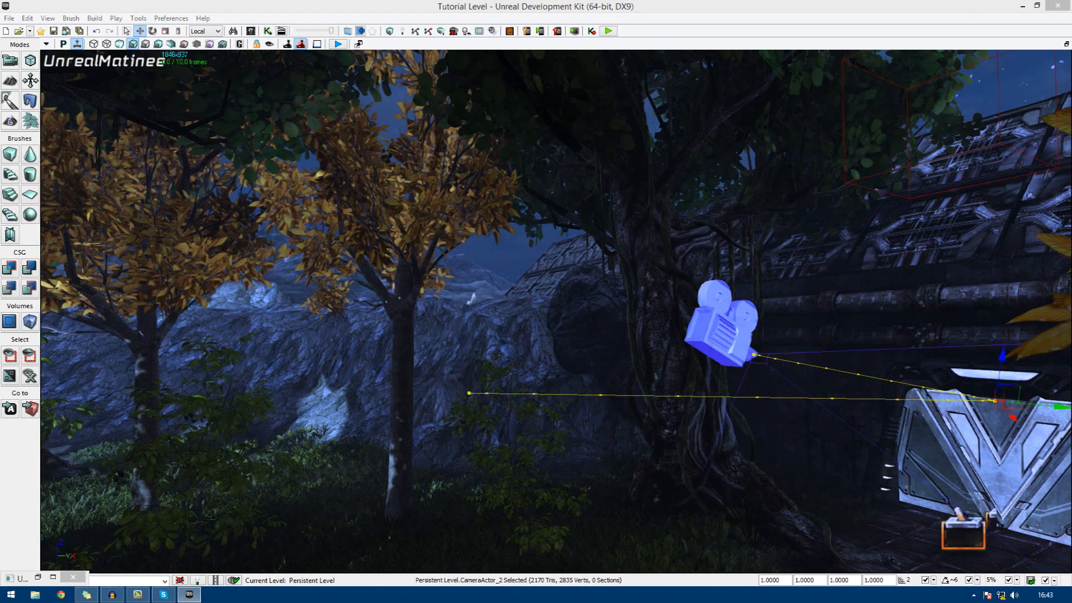
Bring the Matinee window back and delete the Movement key at 1.97 s.
left_click_drag(1071, 184, 778, 167)
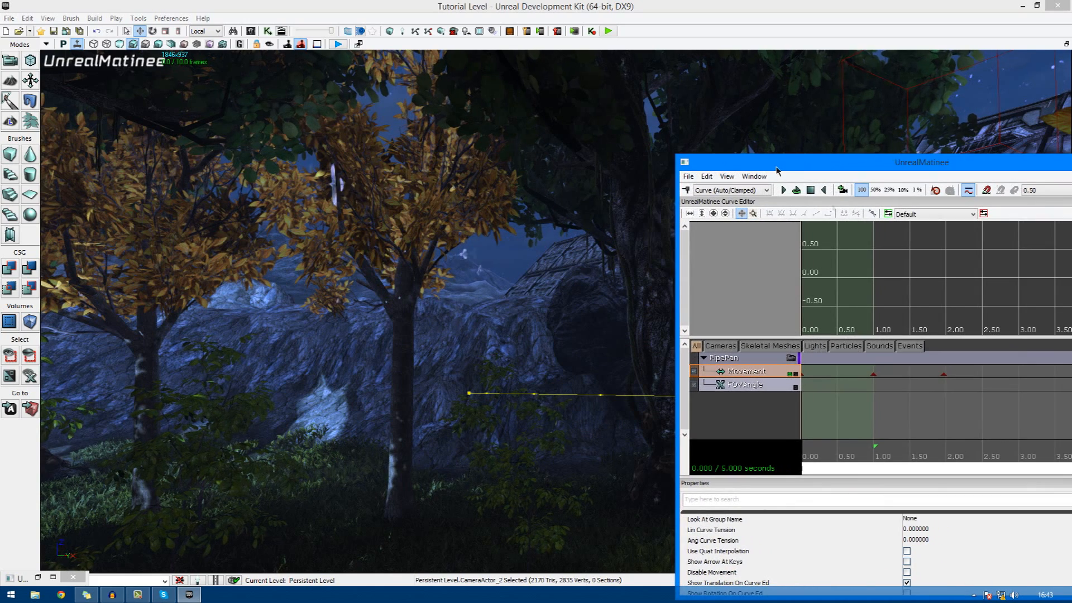
left_click(875, 373)
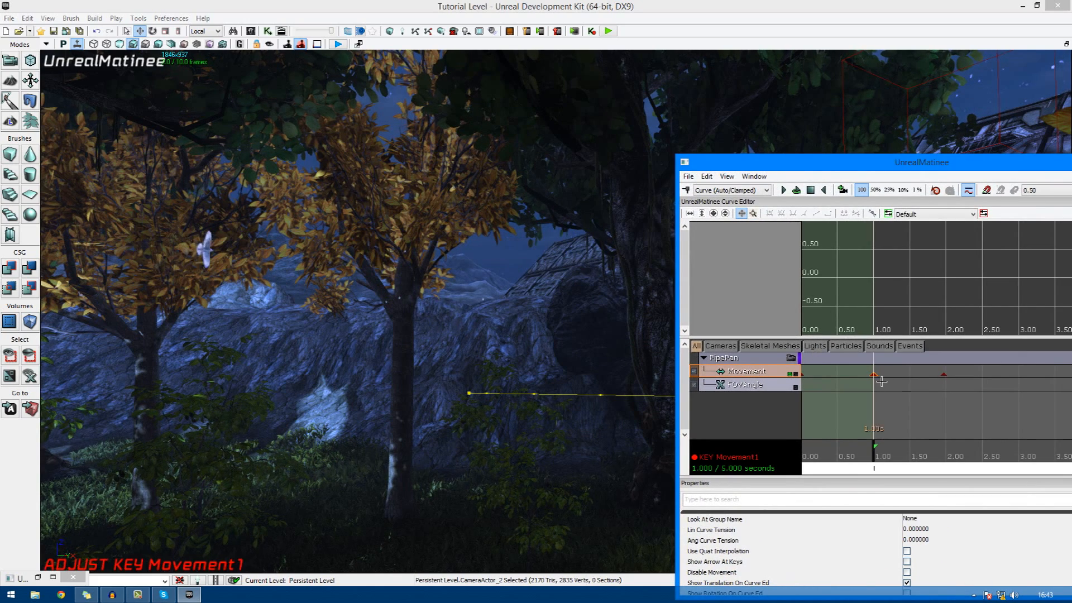
left_click(943, 374)
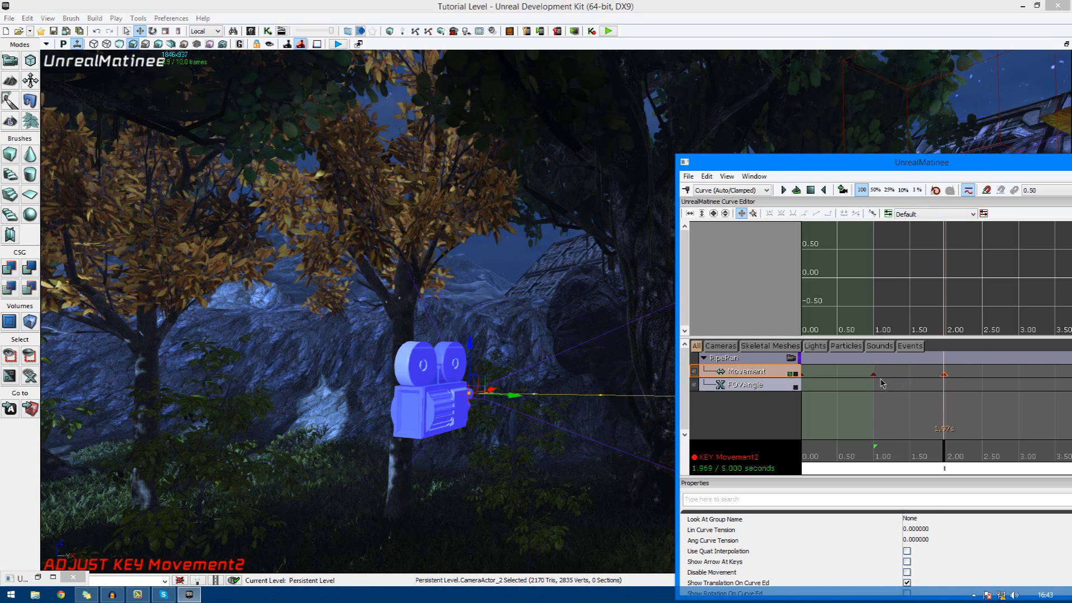
key("Delete")
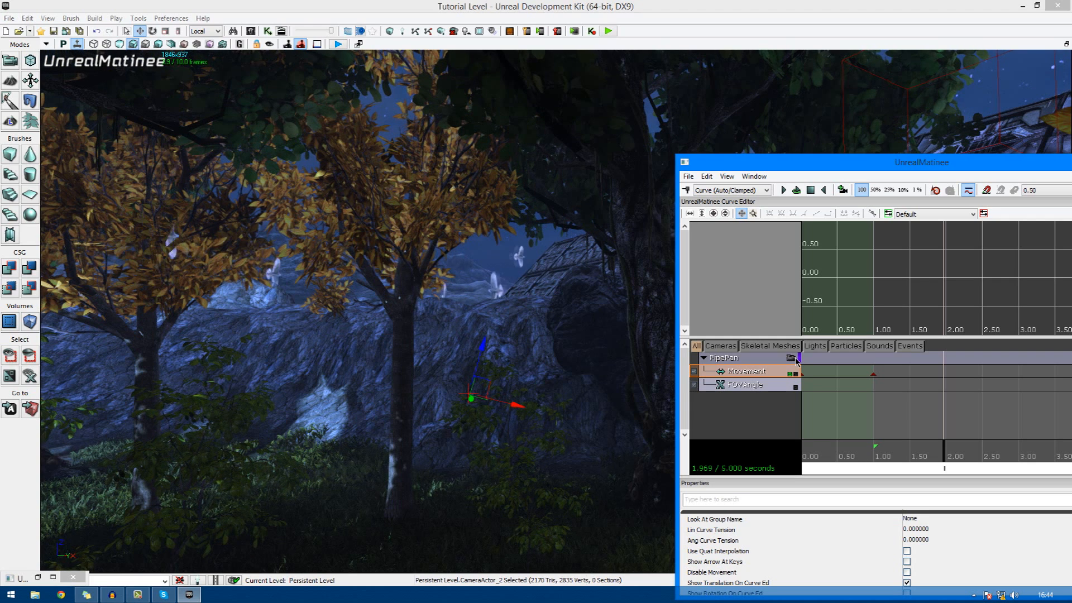
View the level through the PipePan group's camera and return the playback to 0.00 s.
left_click(737, 361)
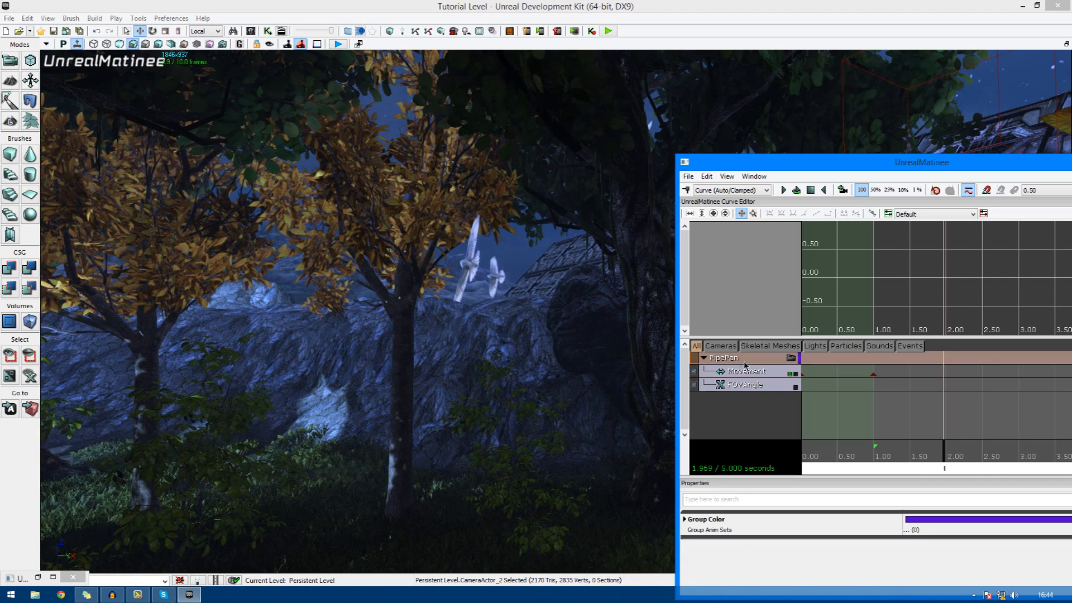
left_click(792, 358)
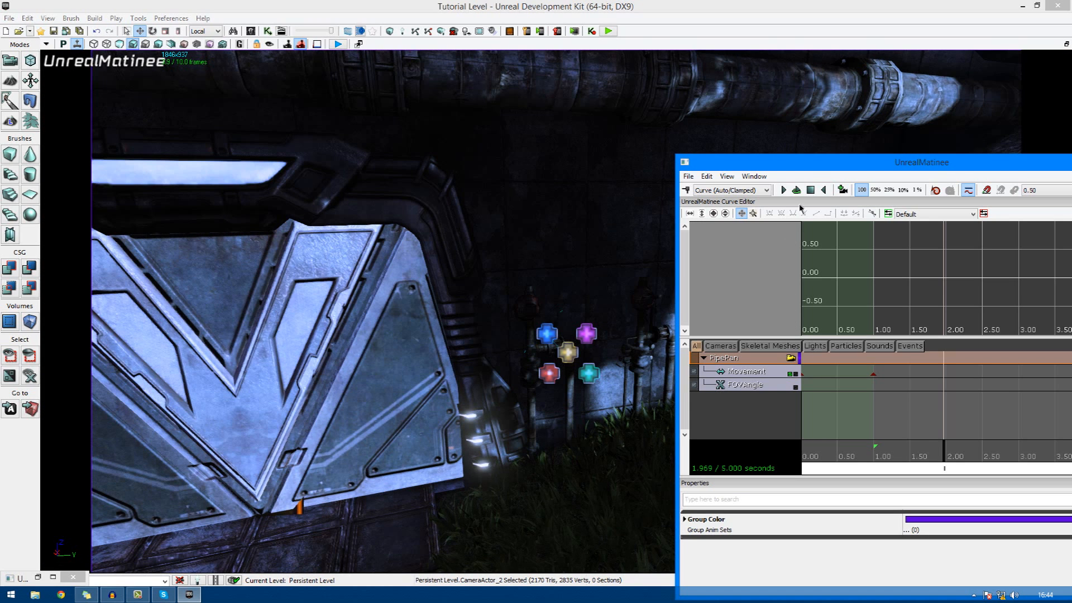
left_click(808, 191)
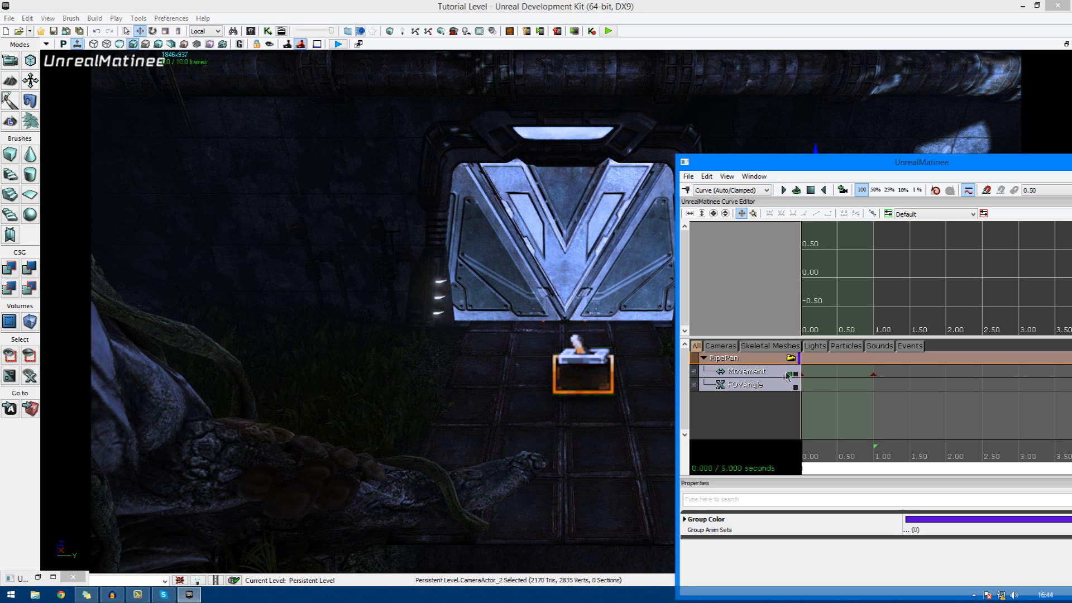
Bring the whole Matinee window into view and add a new director group above PipePan.
left_click_drag(804, 163, 1071, 163)
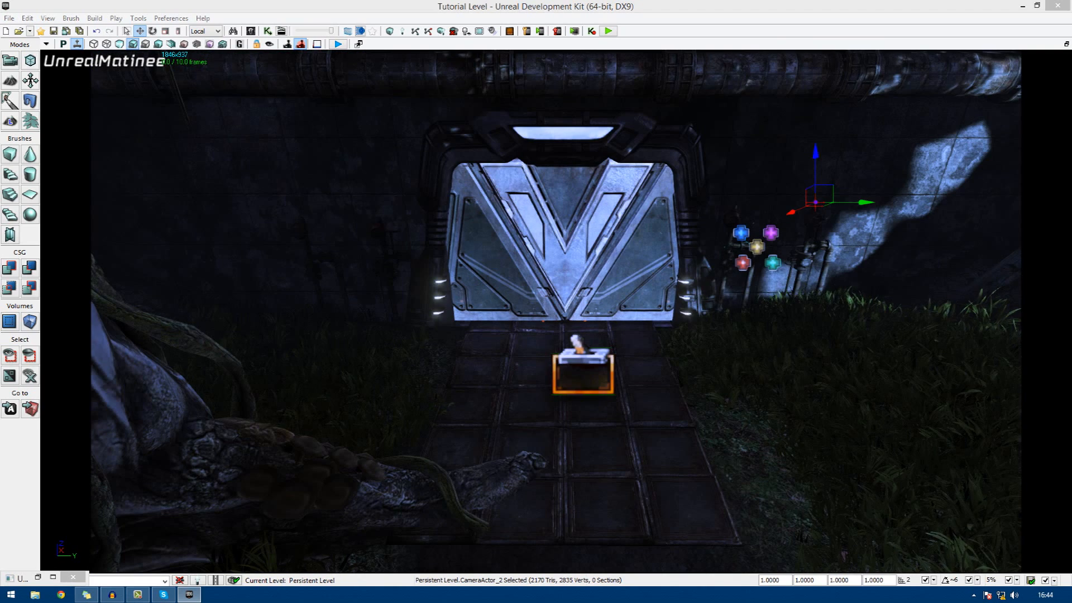
left_click_drag(1070, 140, 519, 127)
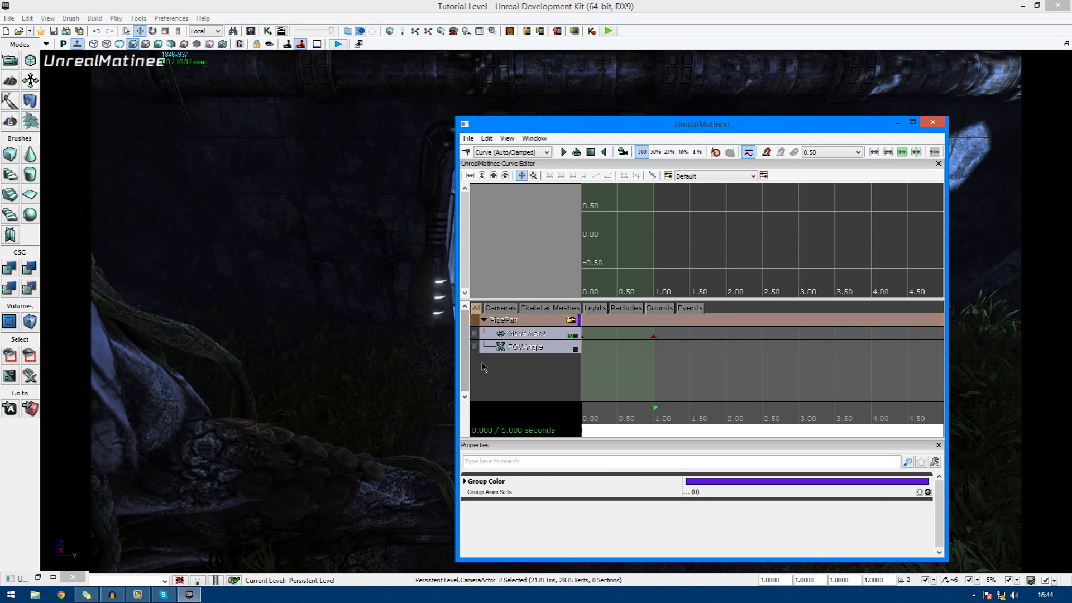
right_click(525, 359)
right_click(507, 372)
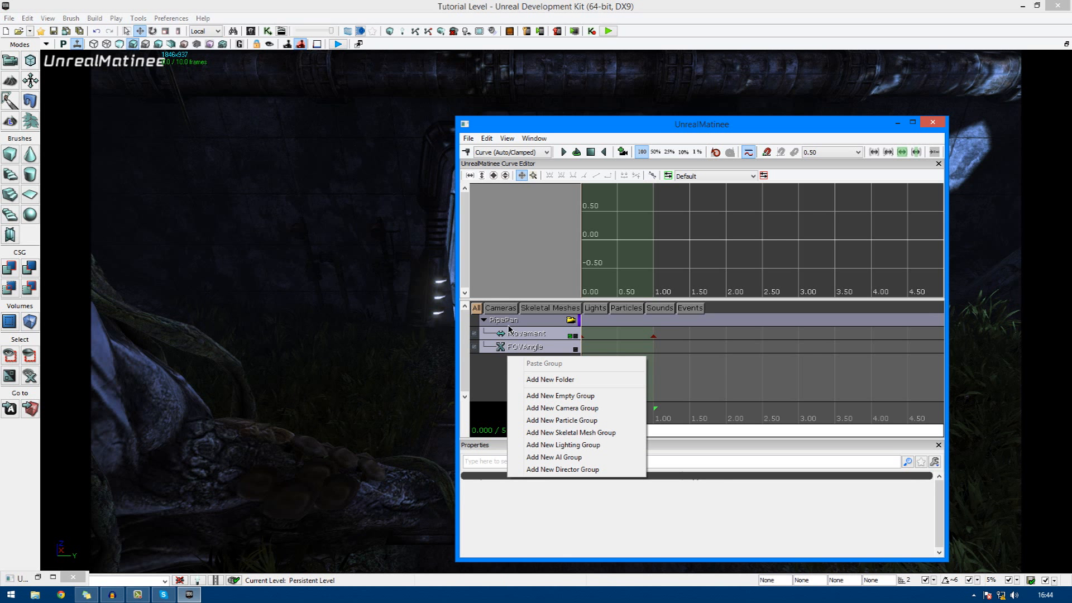
left_click(563, 469)
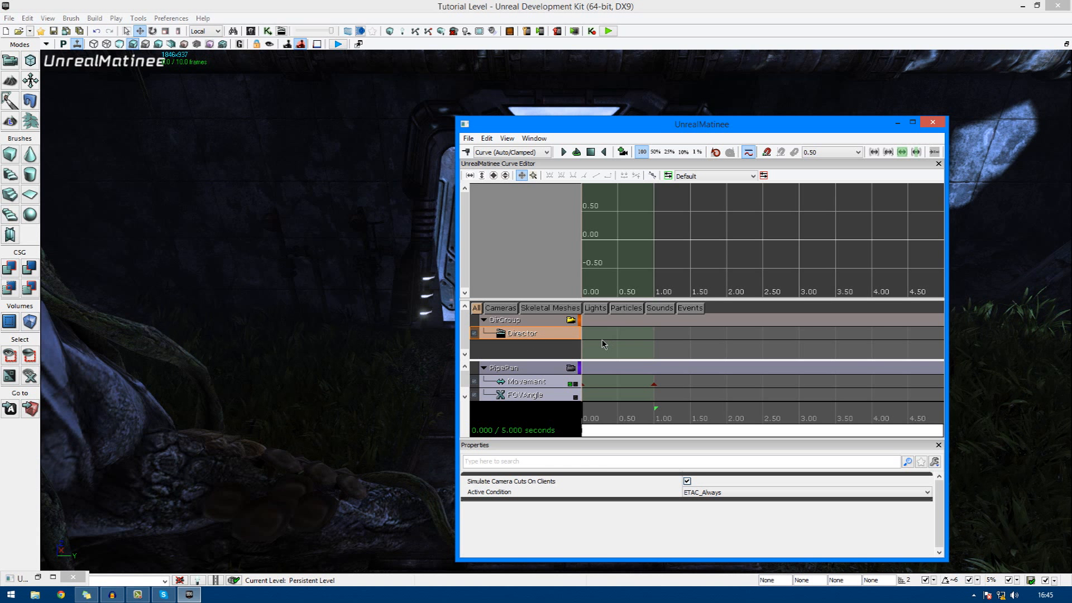
Add a director track cut to the PipePan group at 0.00 s and close Matinee.
key("Return")
left_click(518, 286)
left_click(518, 300)
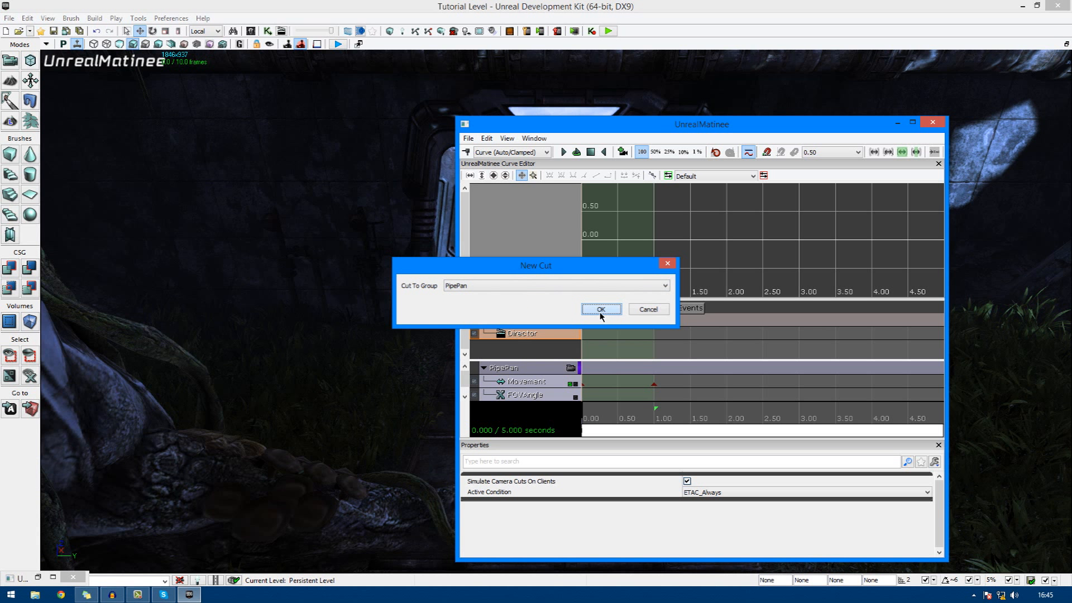
left_click(600, 310)
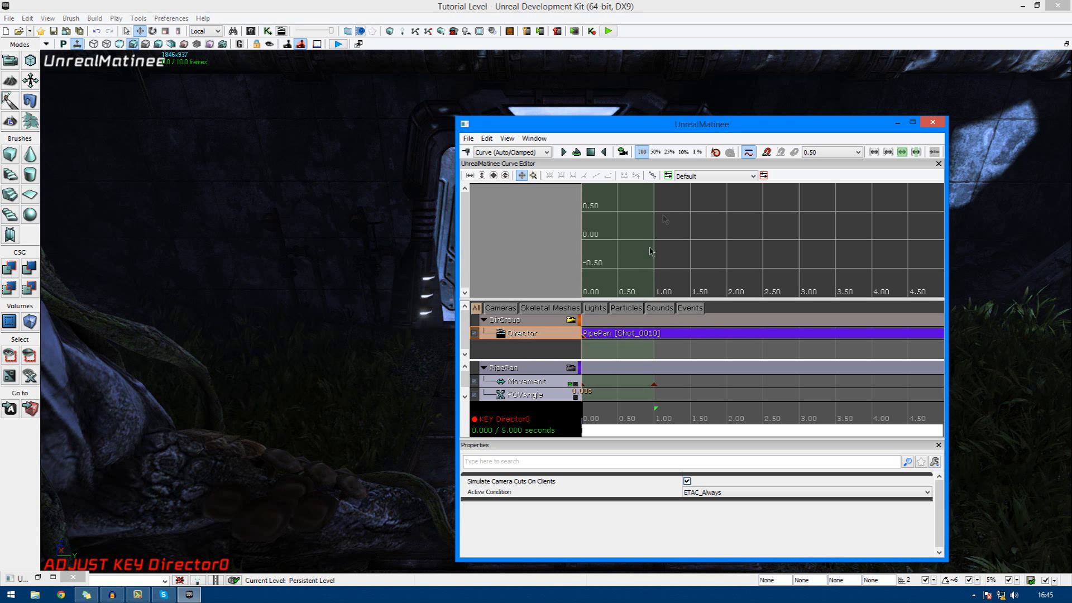
left_click_drag(613, 435, 584, 430)
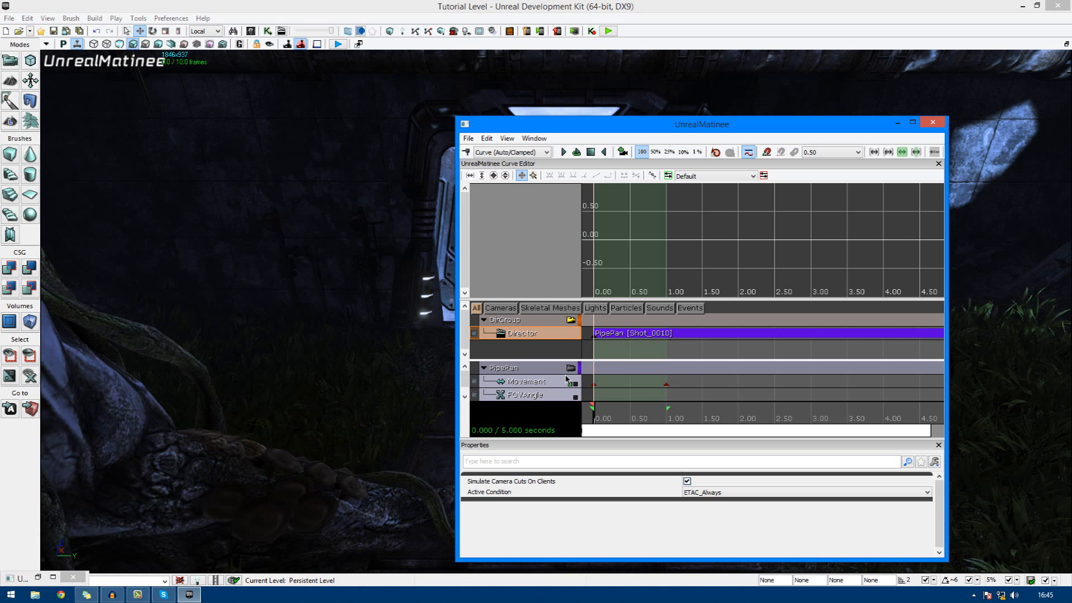
scroll(575, 390, "up", 2)
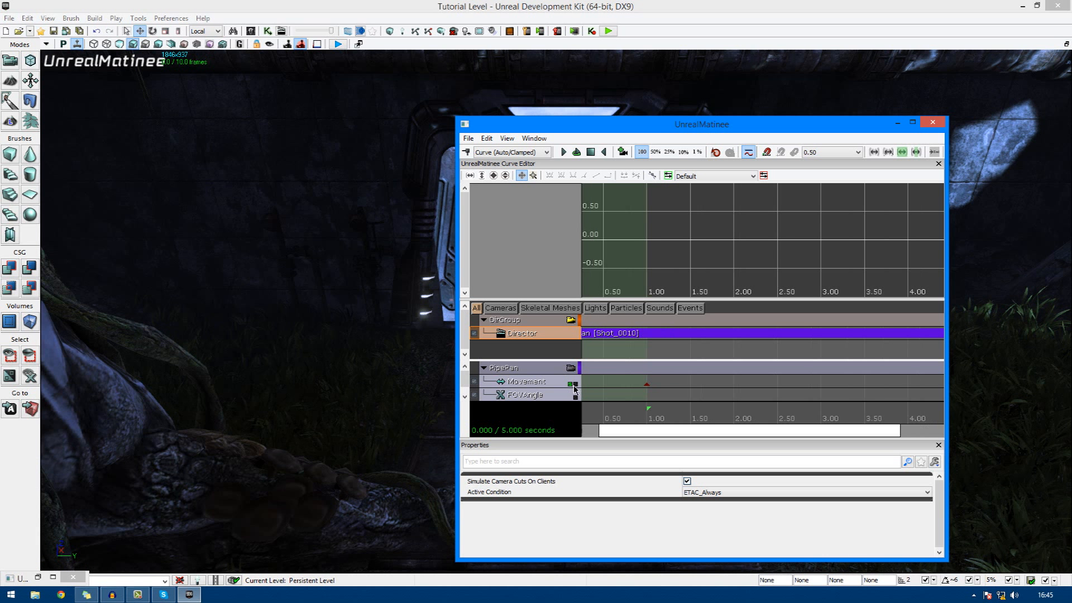
left_click(924, 127)
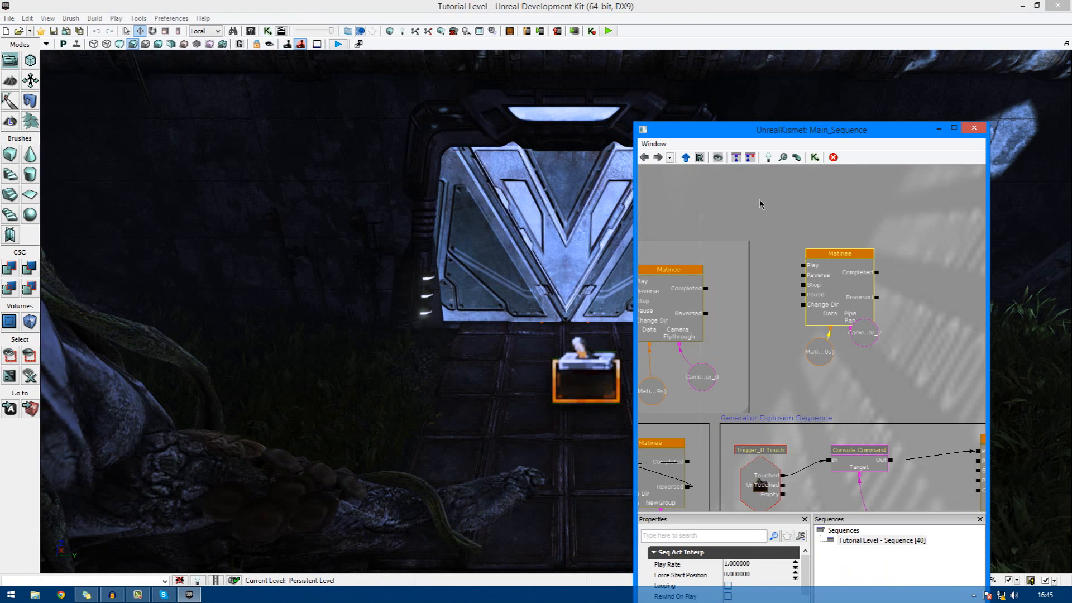
Disable the Level Loaded event that starts the camera flythrough Matinee in Kismet.
left_click_drag(759, 199, 788, 240)
right_click(789, 240)
left_click(741, 322)
left_click_drag(741, 322, 828, 325)
left_click(676, 343)
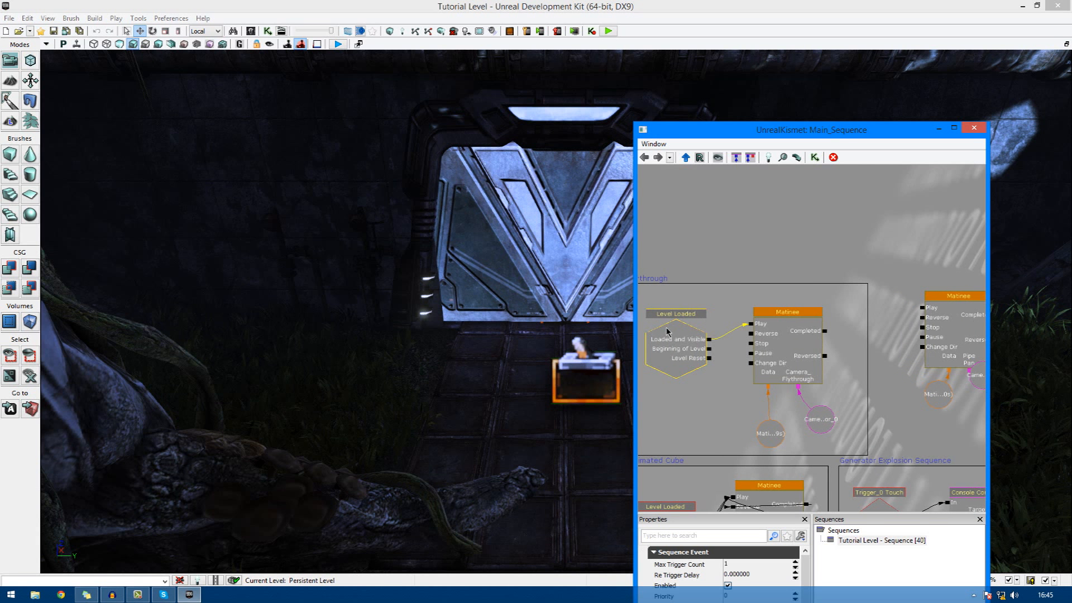
left_click_drag(807, 567, 806, 581)
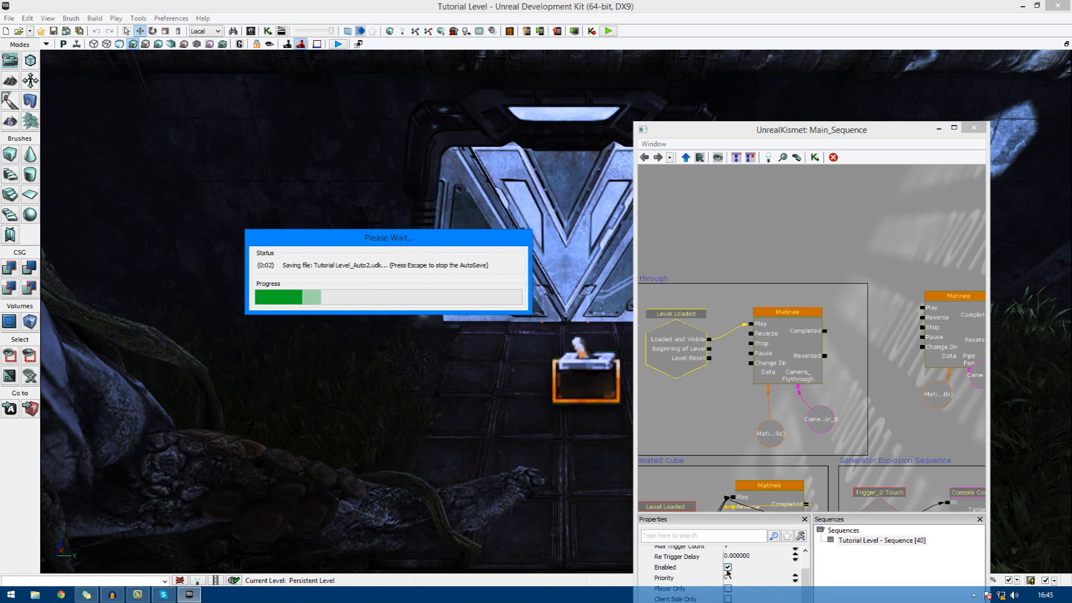
left_click(728, 568)
Create a Touch event for the trigger at the metal door and connect Touched to the PipePan Matinee's Play input.
left_click_drag(925, 368, 813, 411)
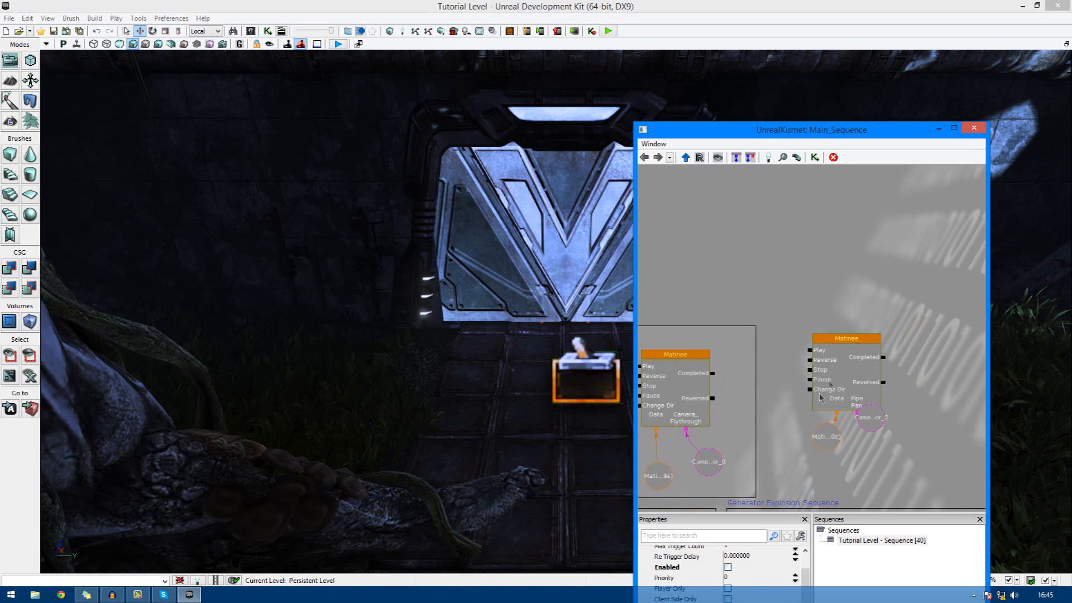
left_click(916, 357)
left_click(586, 370)
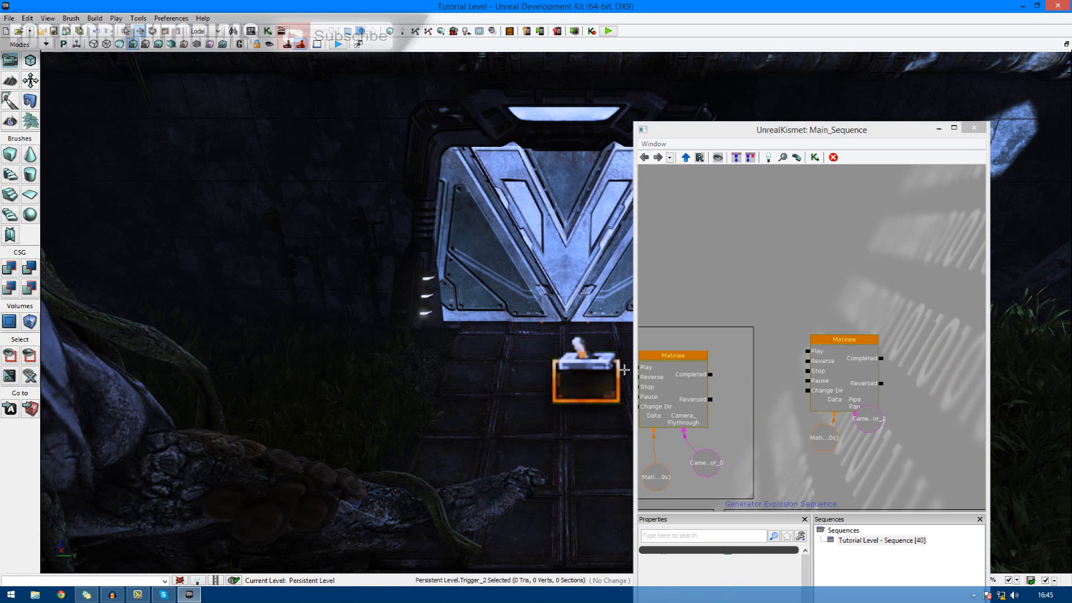
right_click(825, 305)
mouse_move(814, 383)
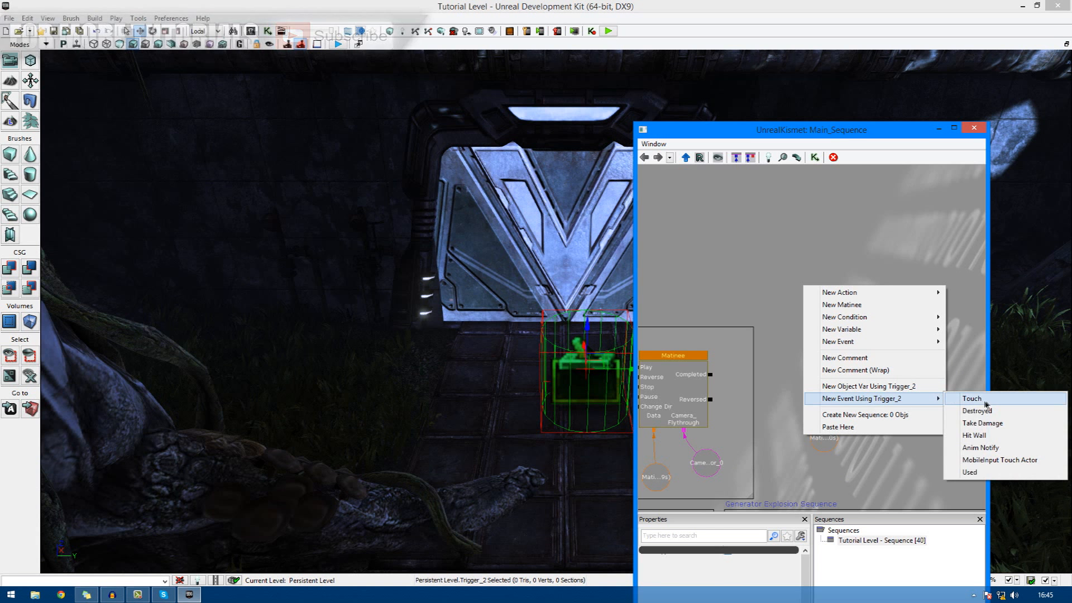
left_click(972, 398)
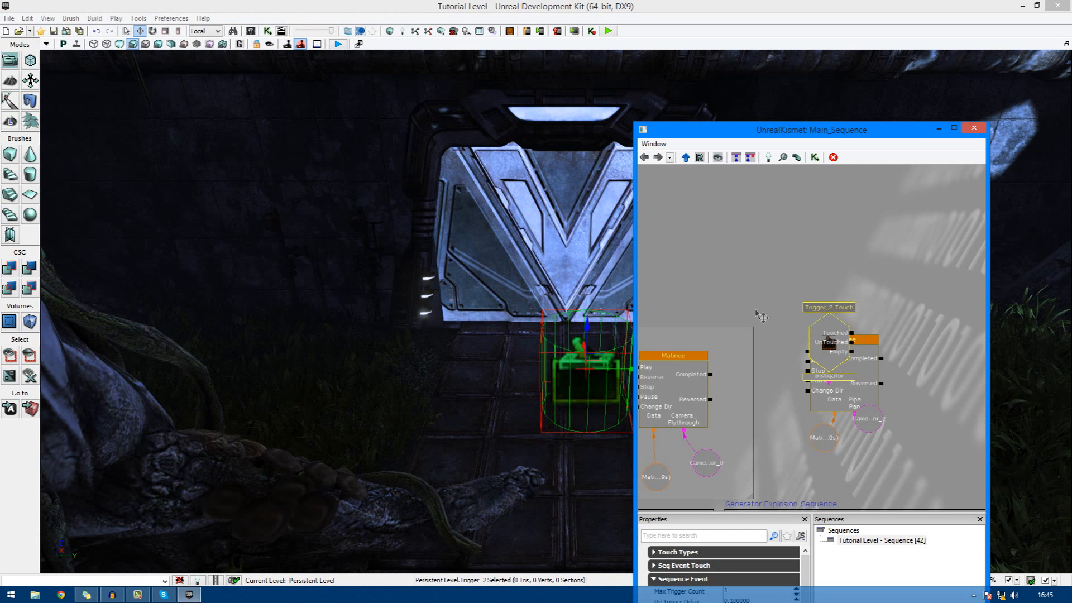
left_click_drag(839, 347, 762, 265, "ctrl")
Play-test the level, walk into the trigger at the metal door to check the camera pan, and end the session.
left_click(338, 44)
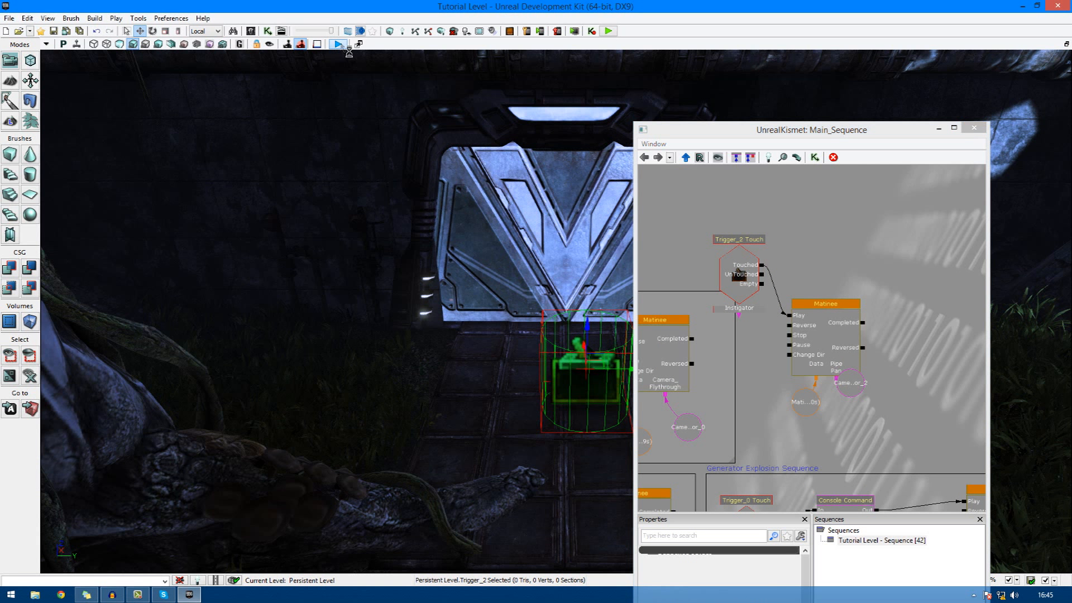
left_click(939, 130)
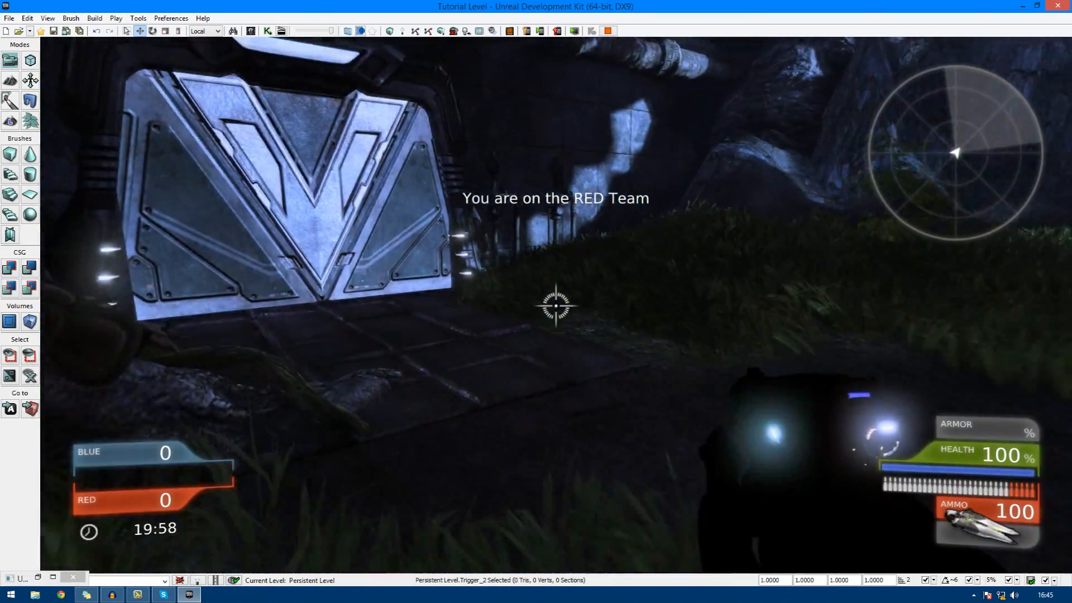
key("w")
key("s")
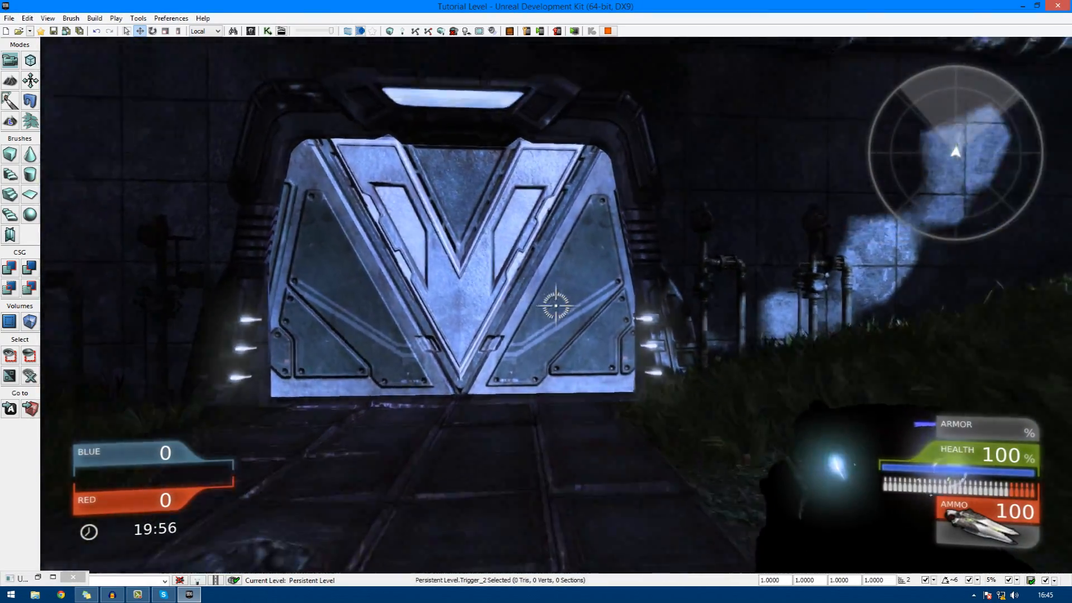
key("w")
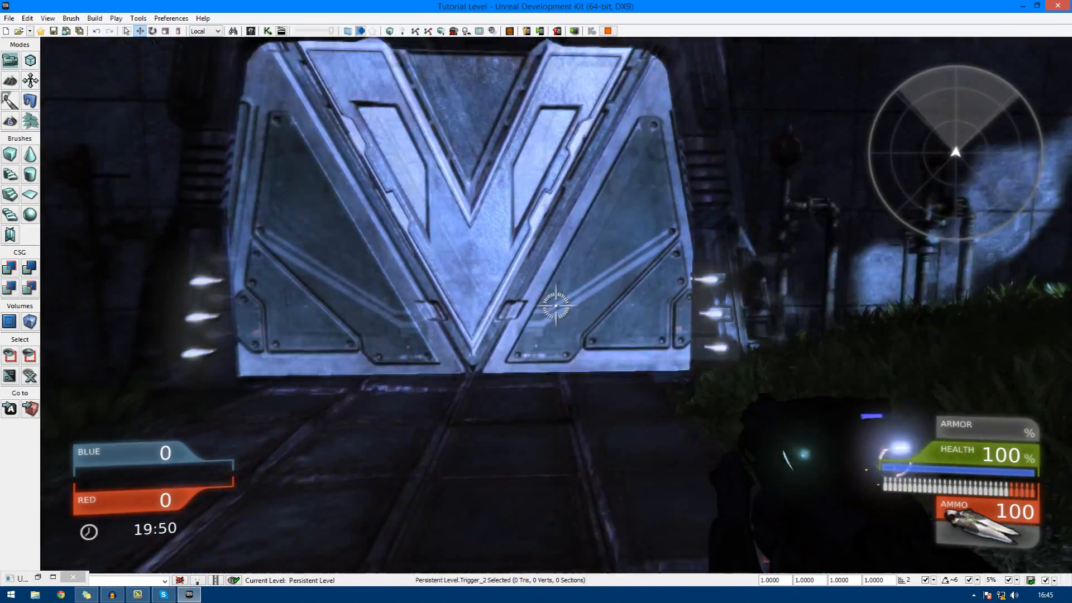
key("w")
key("w")
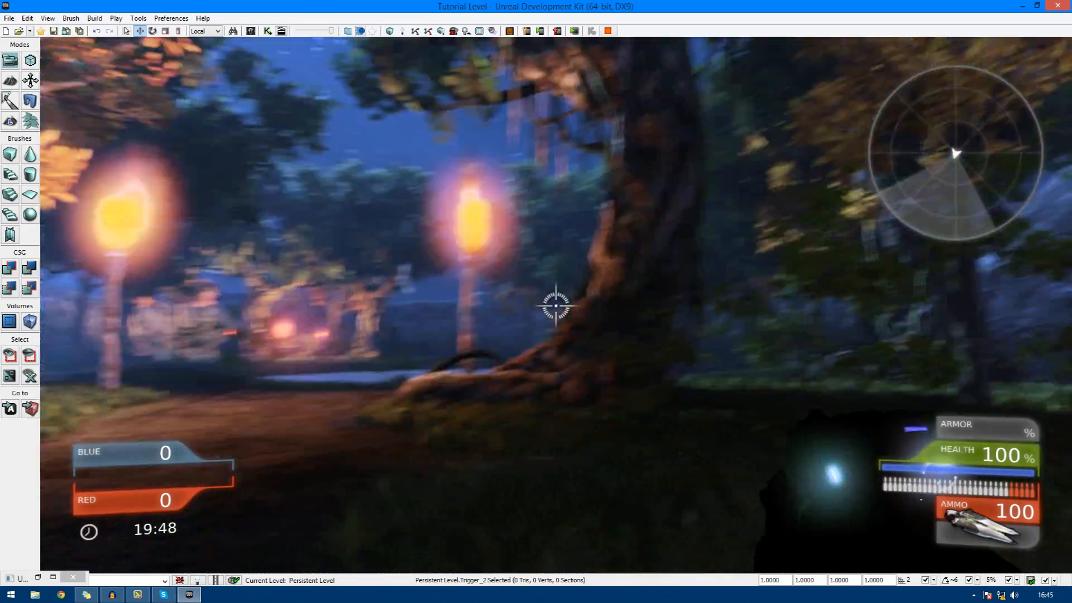
key("Escape")
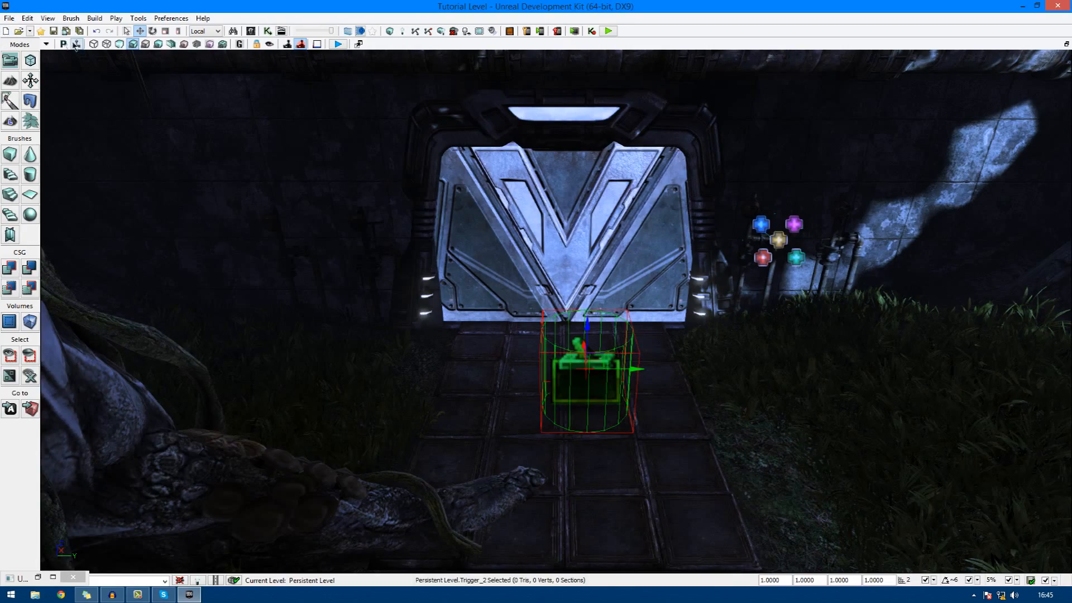
Shorten the PipePan Matinee sequence to about 1.29 s and extend the loop section's end to match.
left_click(268, 31)
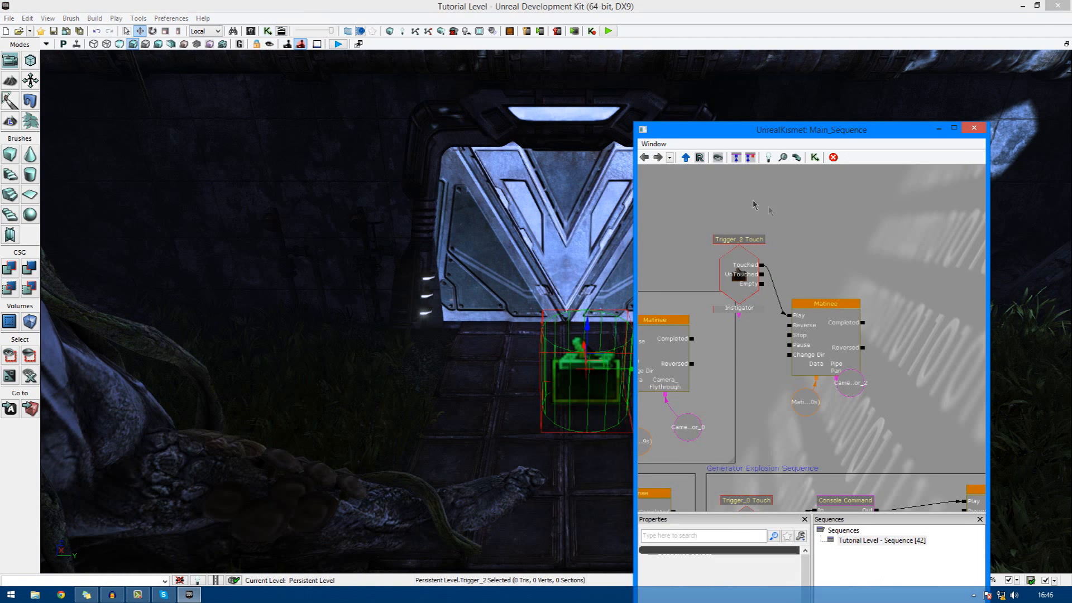
double_click(810, 315)
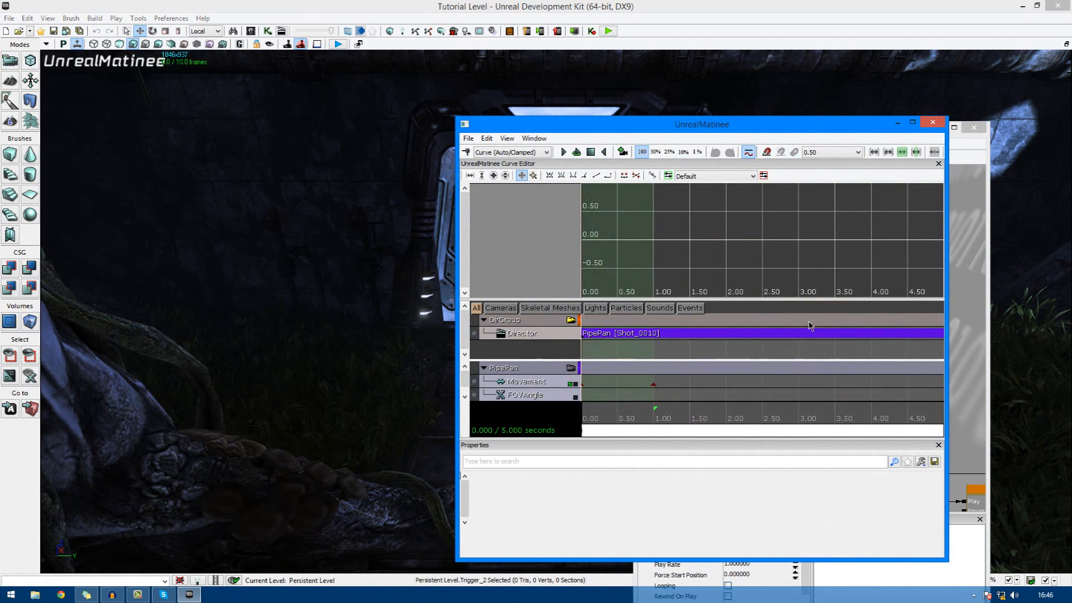
scroll(725, 441, "down", 5)
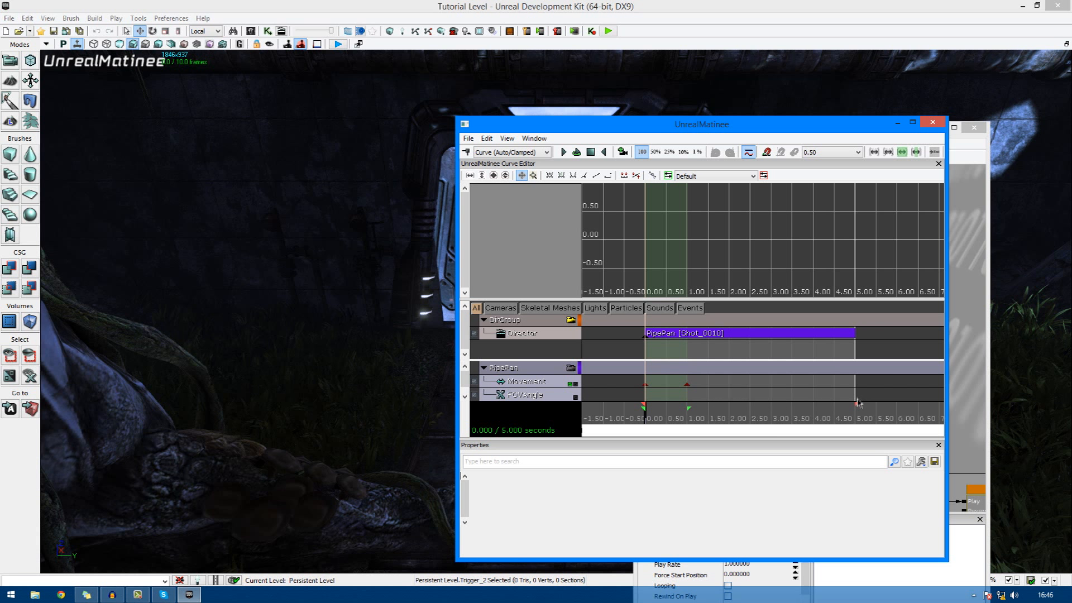
mouse_move(863, 413)
left_mouse_down()
mouse_move(732, 417)
mouse_move(873, 411)
mouse_move(825, 416)
left_mouse_up()
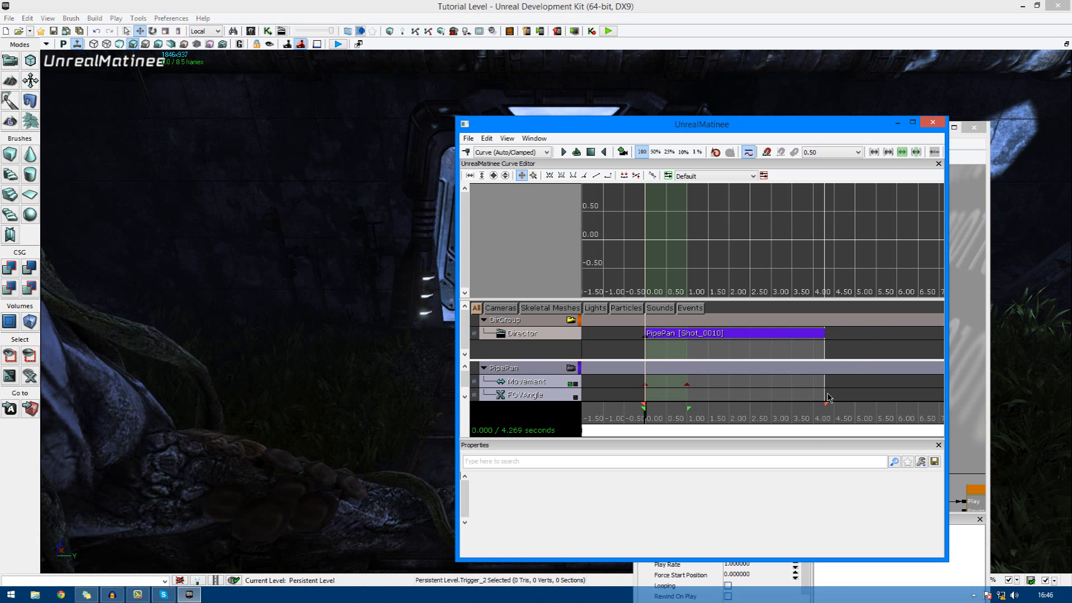
mouse_move(832, 414)
left_mouse_down()
mouse_move(893, 415)
mouse_move(703, 410)
left_mouse_up()
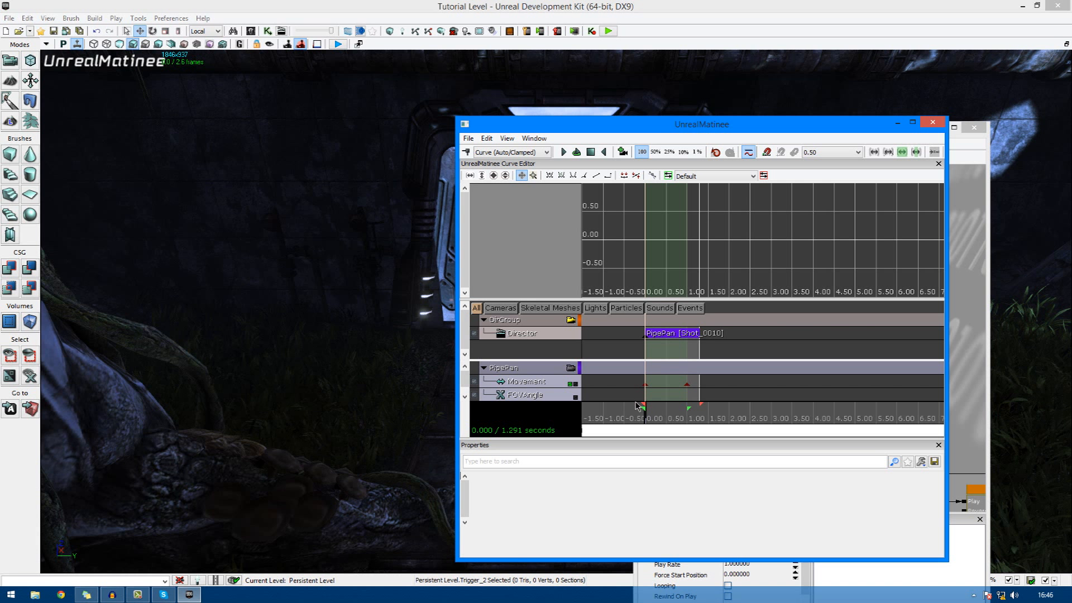
left_click_drag(698, 417, 708, 418)
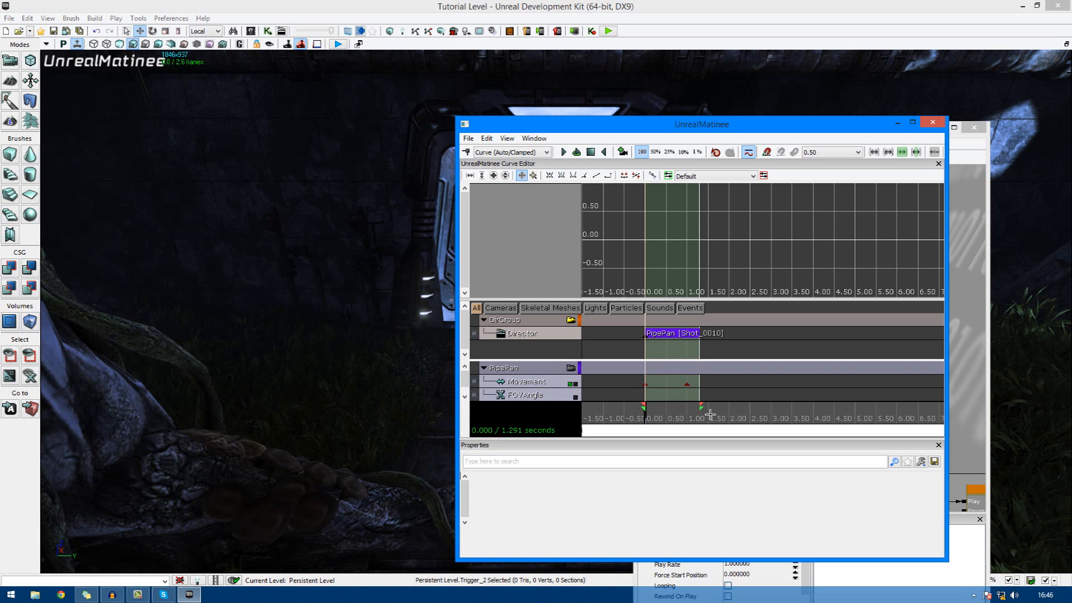
left_click(933, 121)
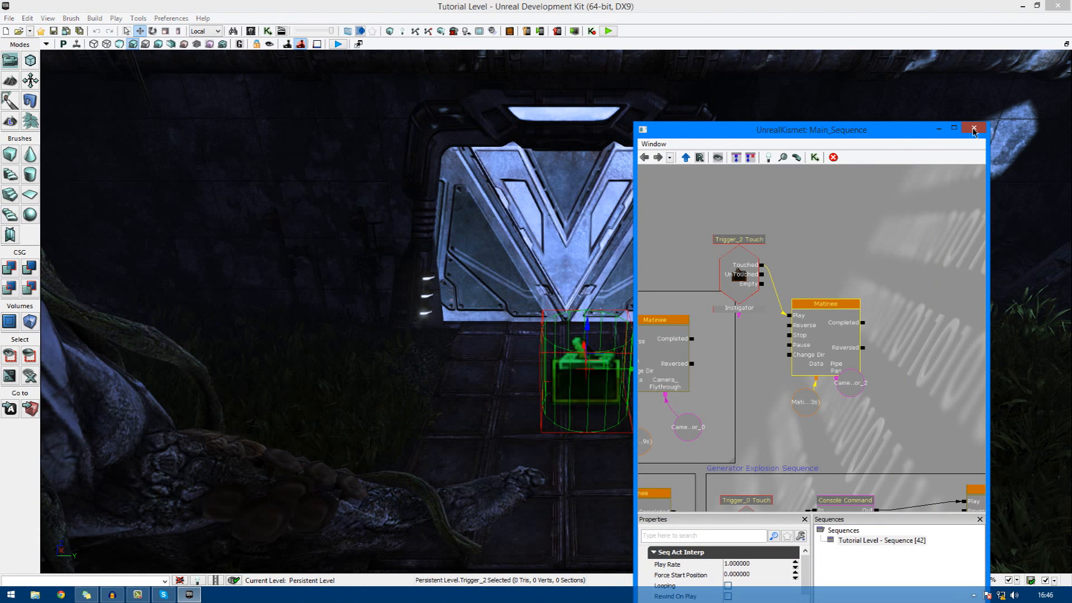
Reopen the PipePan Matinee, preview the camera shot at about 0.45 s, and close Matinee and Kismet.
double_click(830, 369)
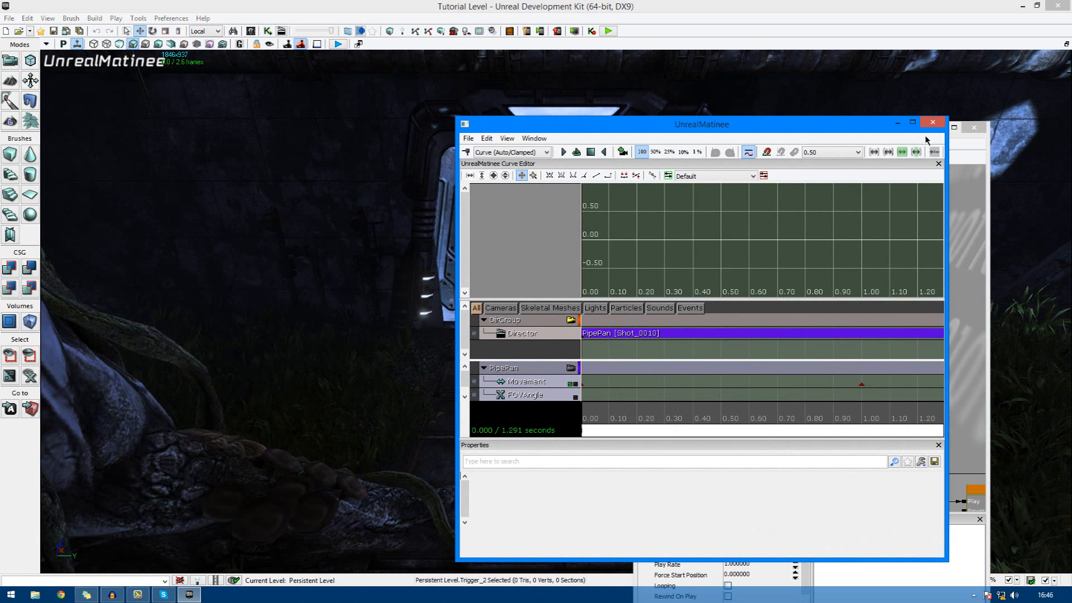
left_click(708, 409)
scroll(709, 409, "down", 5)
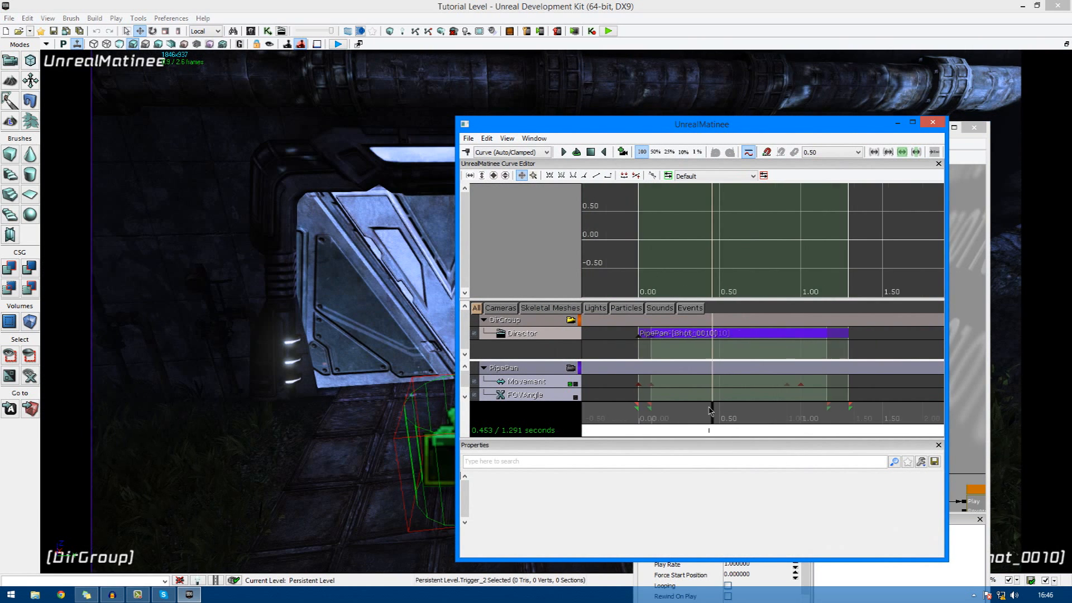
left_click(932, 122)
left_click(974, 127)
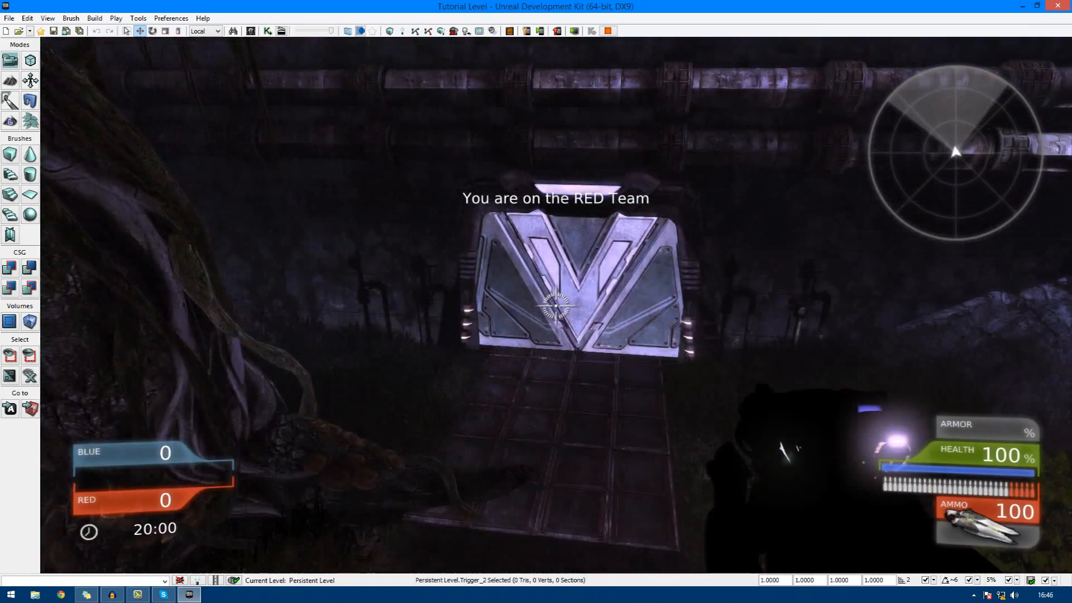
Play-test the shortened camera pan by walking to the metal door's trigger, and end the session.
key("w")
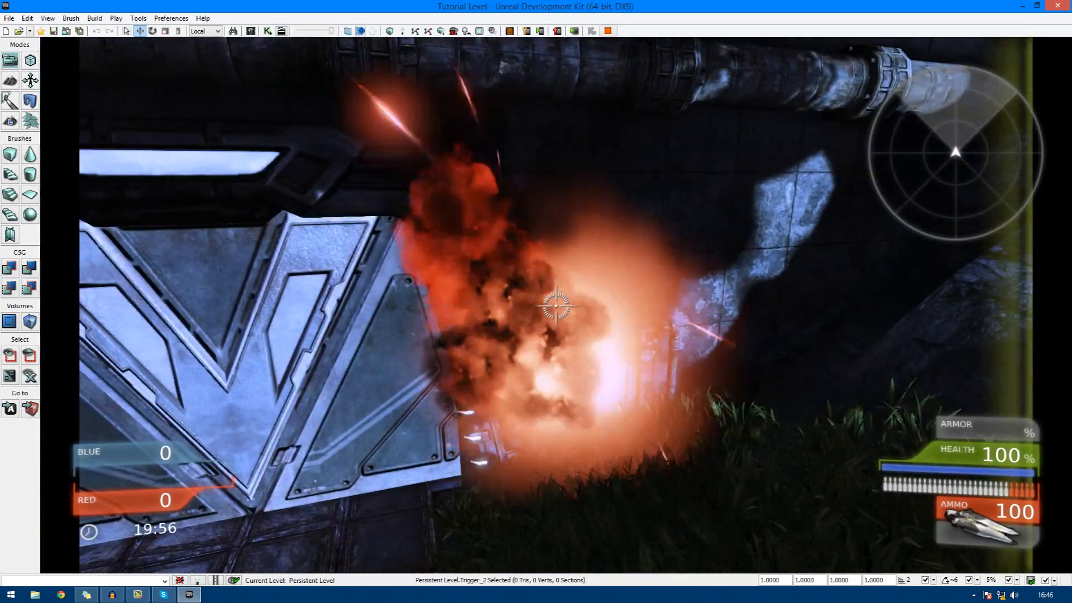
key("s")
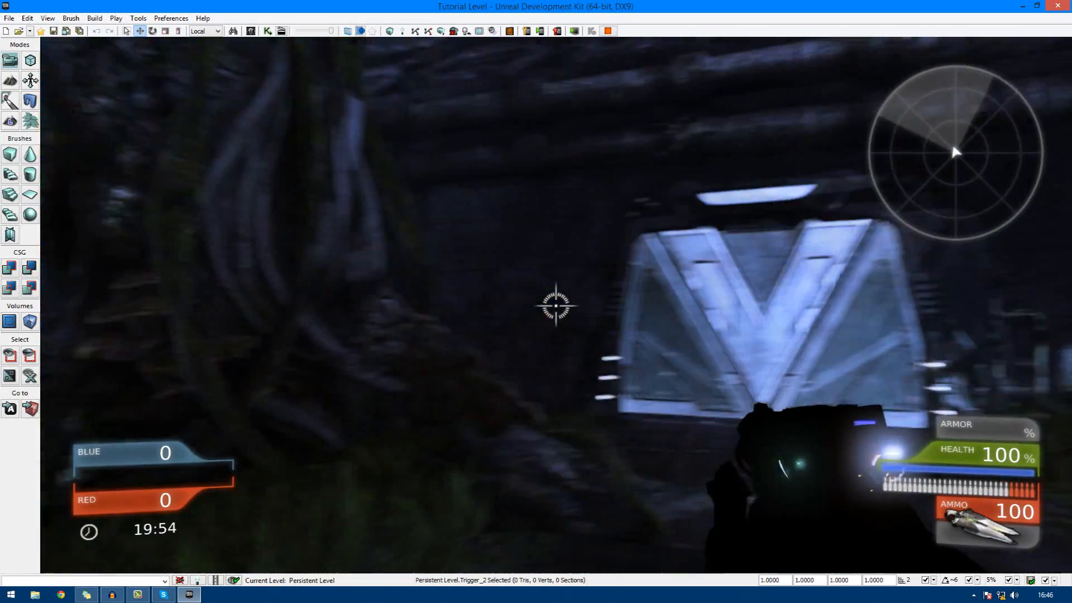
key("w")
key("Escape")
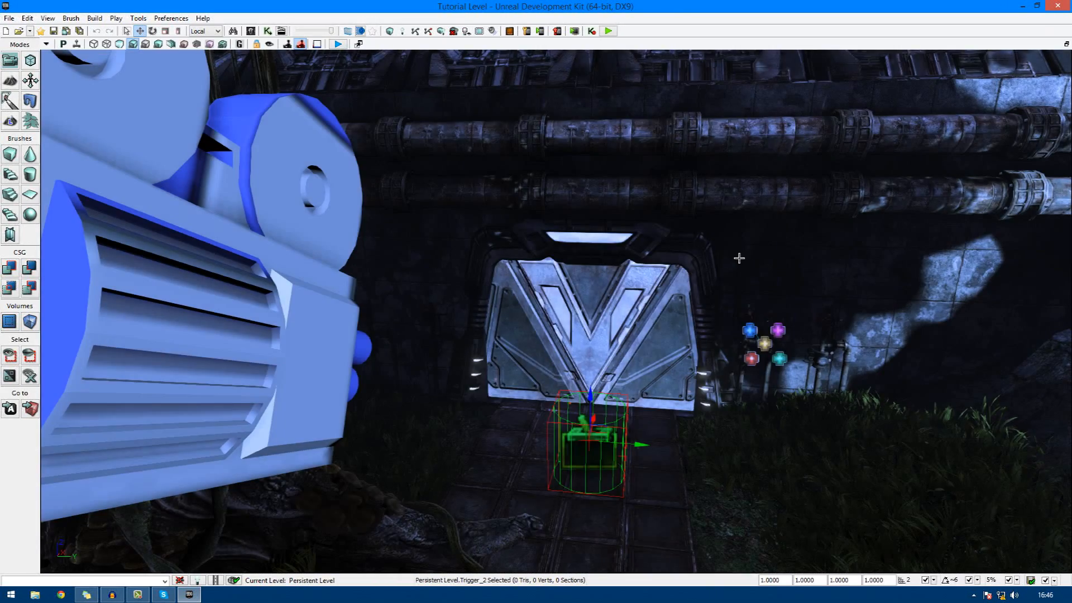
Select the camera actor by the metal door, reopen its PipePan Matinee from Kismet, and go to the movement key at 1.00 s.
left_click(357, 412)
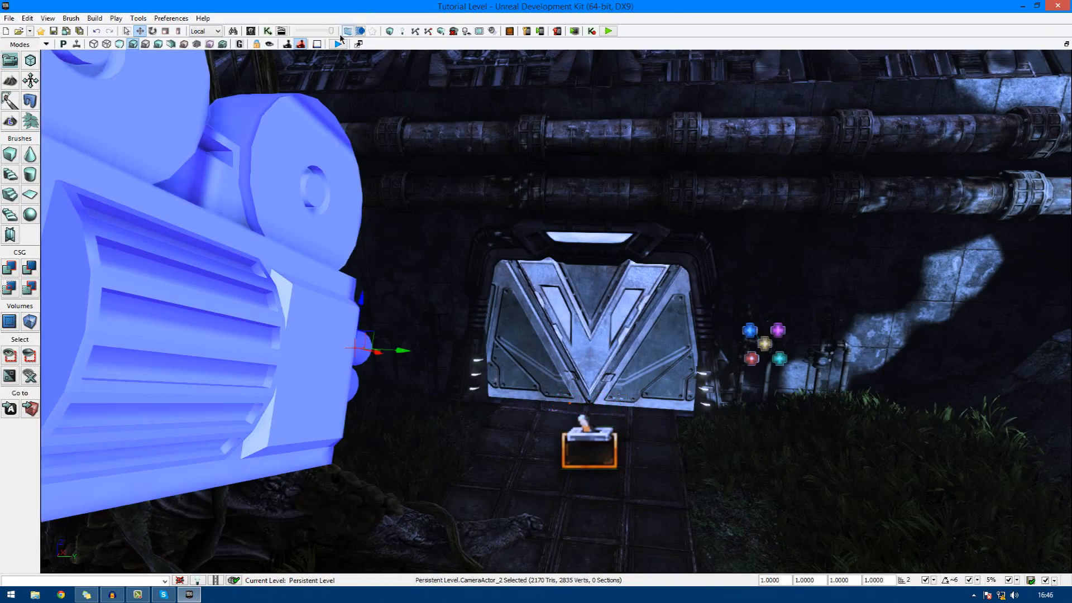
left_click(268, 31)
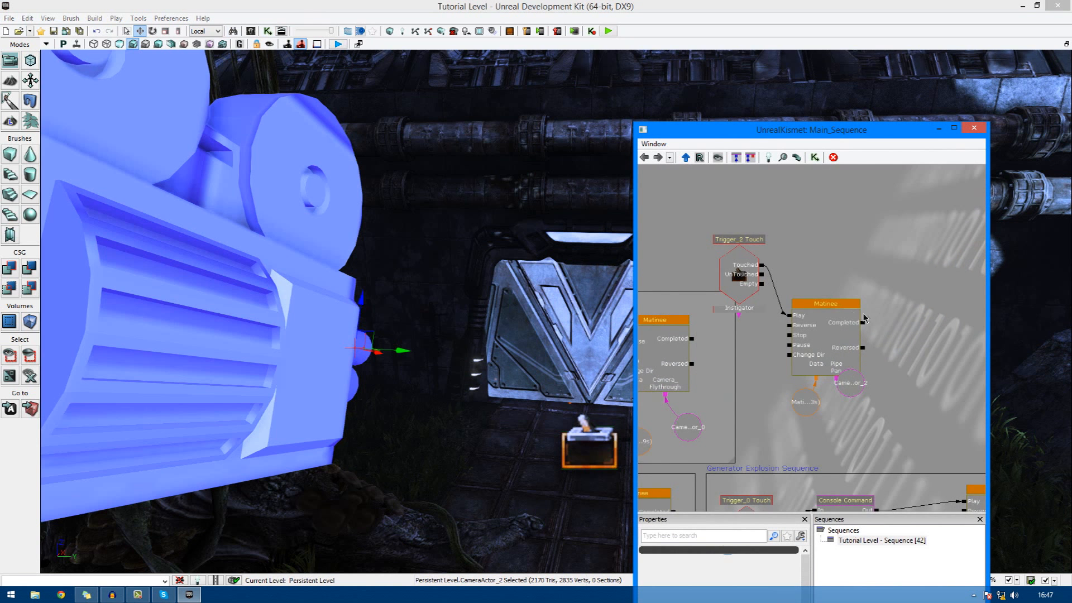
double_click(752, 369)
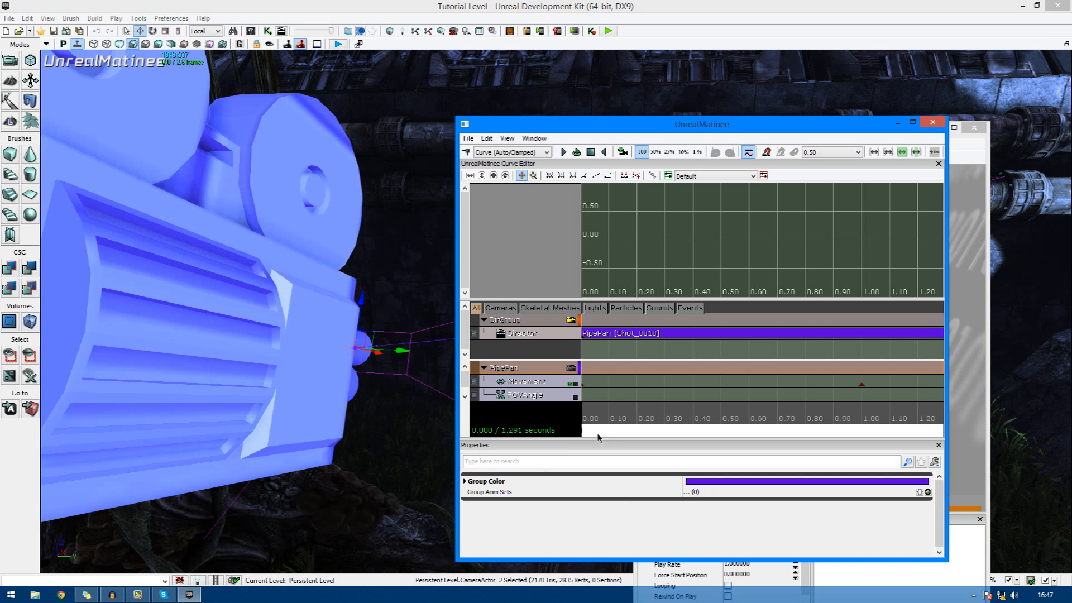
left_click_drag(597, 435, 595, 439)
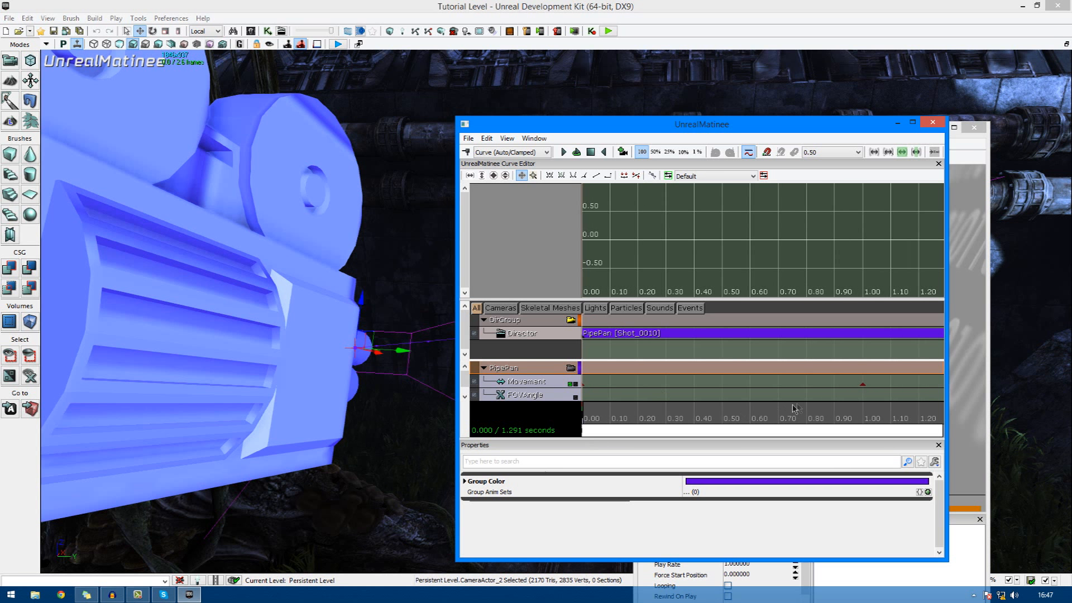
left_click(870, 392)
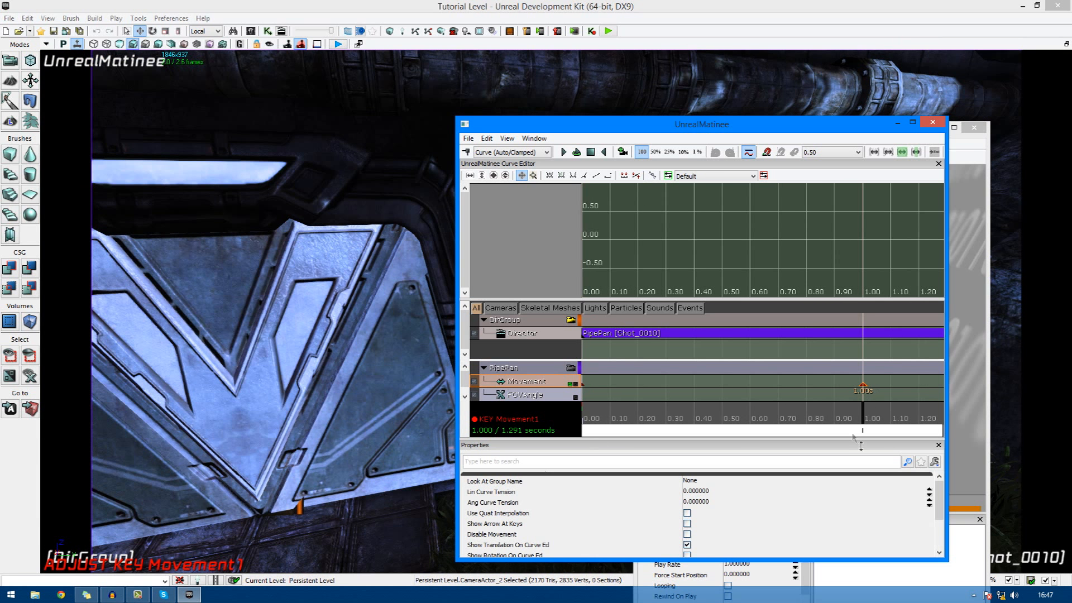
Extend the PipePan Matinee sequence to about 8.63 s.
scroll(847, 413, "down", 7)
left_click_drag(831, 433, 1025, 438)
scroll(818, 408, "down", 3)
left_click_drag(823, 404, 944, 405)
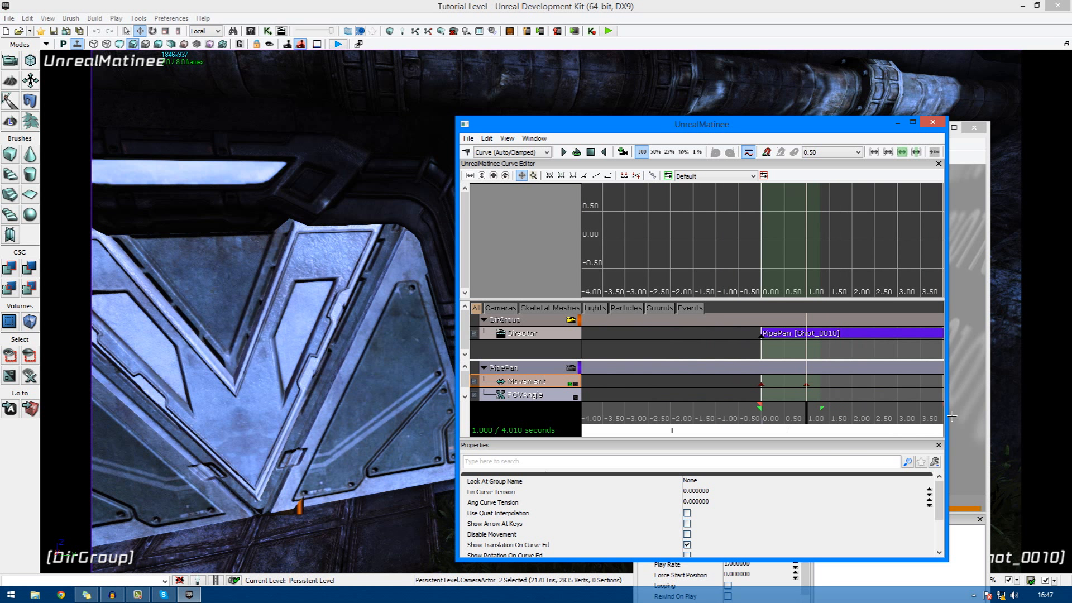
scroll(901, 403, "down", 5)
left_click_drag(834, 434, 941, 407)
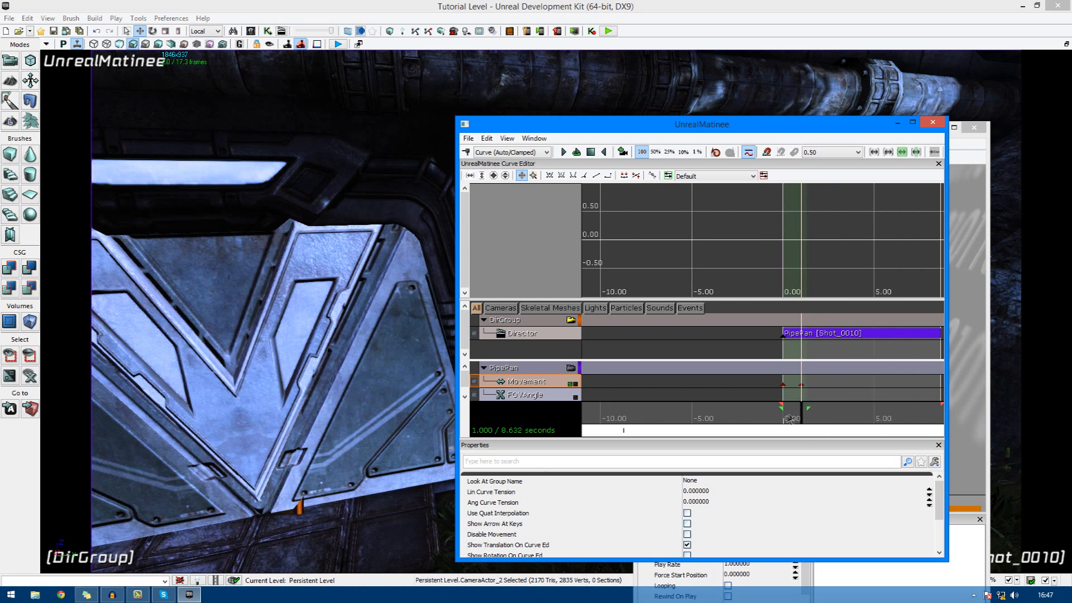
left_click_drag(738, 433, 873, 433)
left_click(888, 412)
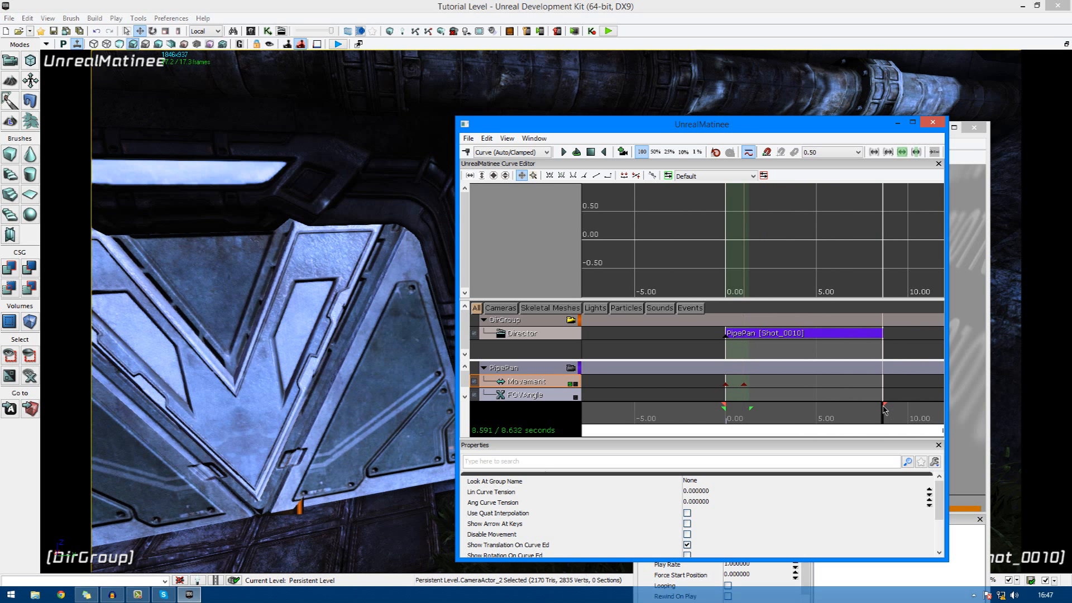
Duplicate the 1.00 s movement key to about 2.22 s, lock the camera to the viewport, and move it close to the metal door.
key("Left")
left_click(745, 385)
key("ctrl+w")
left_click_drag(752, 393, 776, 396, "ctrl")
key("Right")
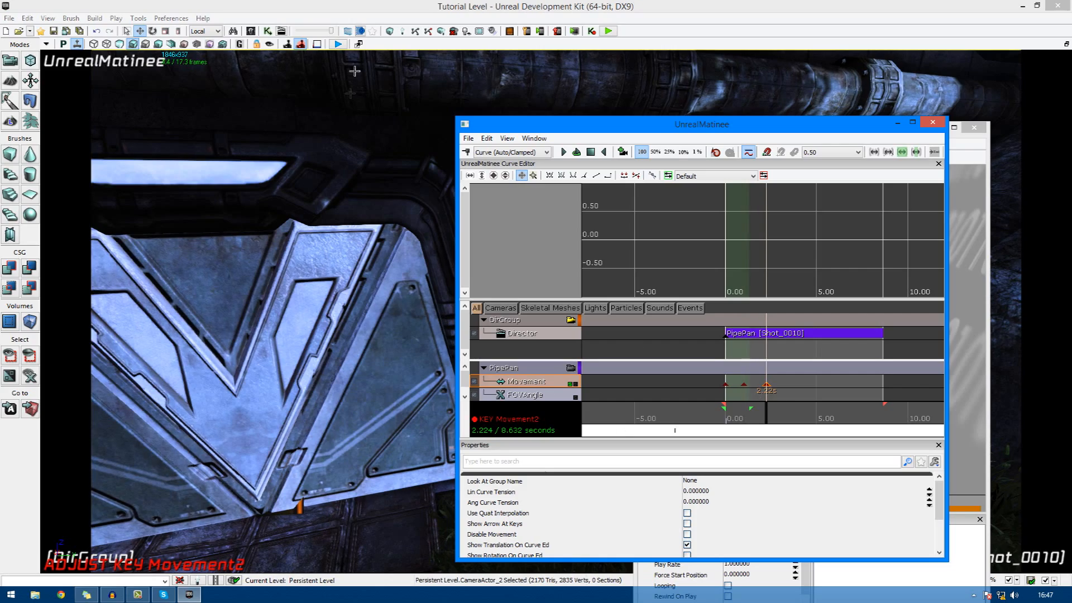
left_click(270, 44)
left_click_drag(283, 195, 262, 159)
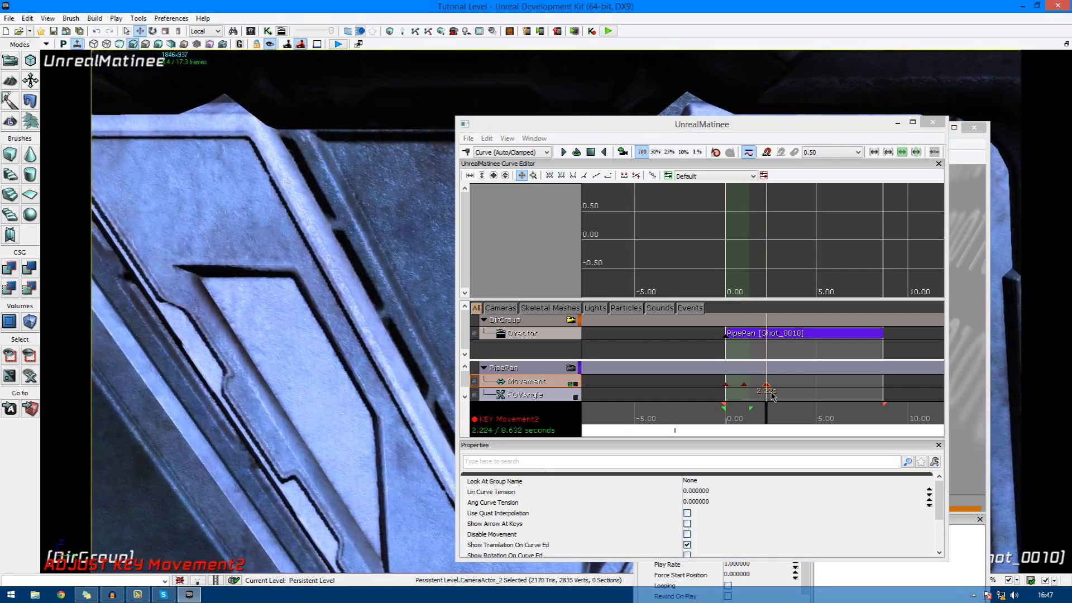
Duplicate the 2.22 s movement key to about 3.66 s and move the camera into the dark corridor.
left_click(775, 395)
key("ctrl+w")
left_click_drag(775, 396, 804, 397, "ctrl")
left_click(793, 385)
left_click_drag(396, 381, 419, 480)
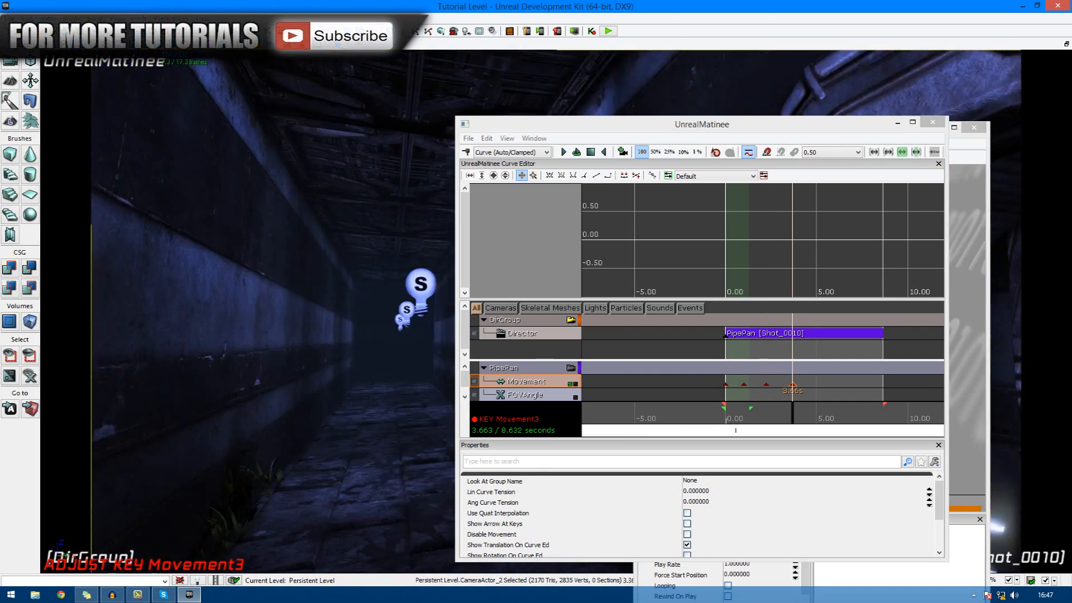
right_click_drag(419, 435, 364, 404)
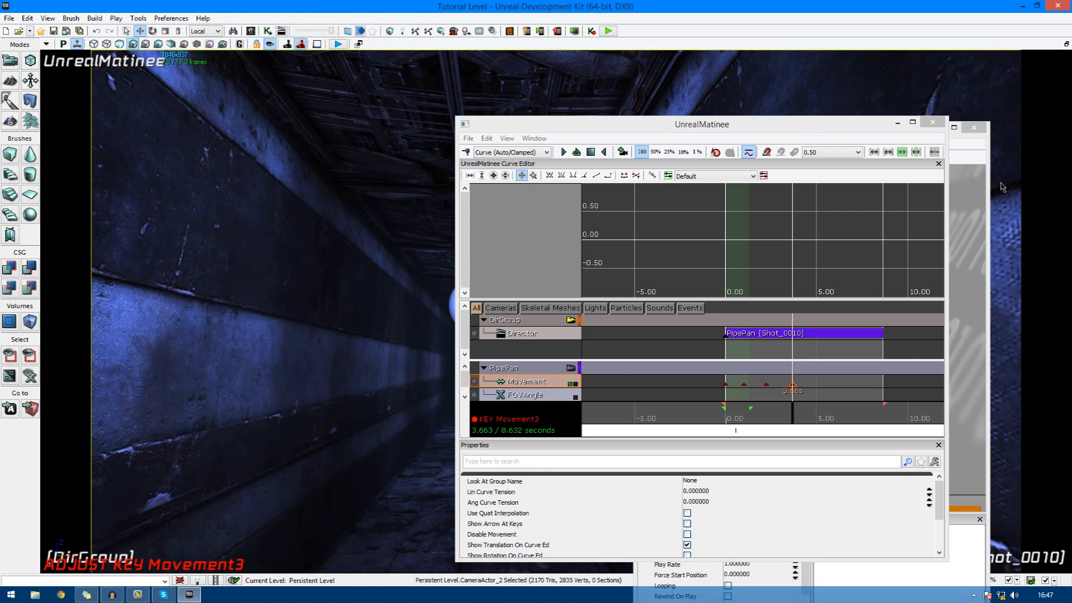
Duplicate the 3.66 s movement key to about 4.98 s and move the camera so it faces the corridor's sprite light.
left_click(973, 128)
left_click(803, 143)
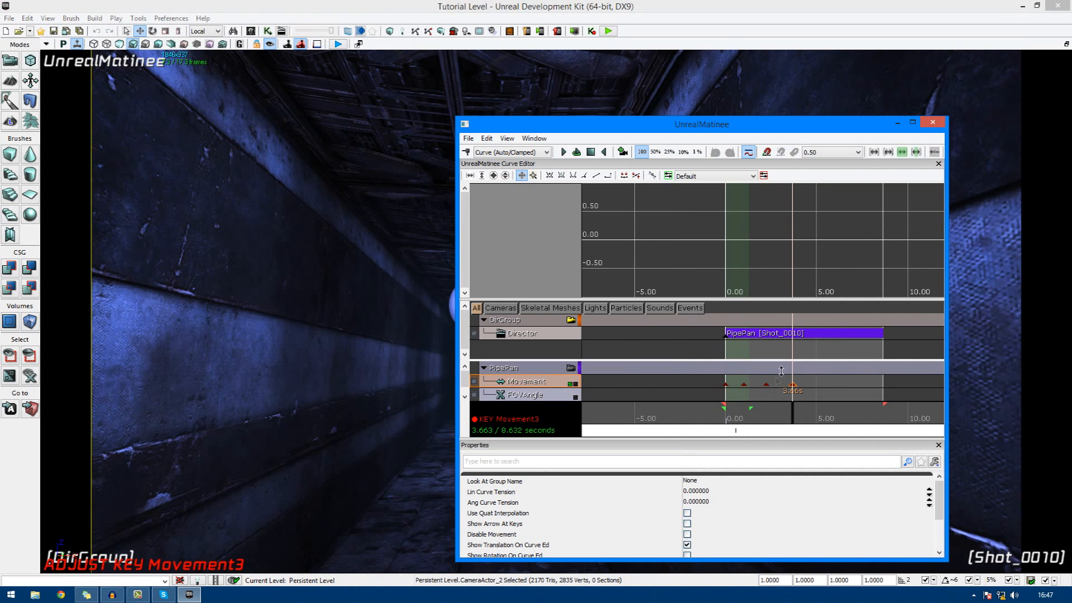
left_click_drag(797, 394, 796, 395, "ctrl")
left_click(819, 387)
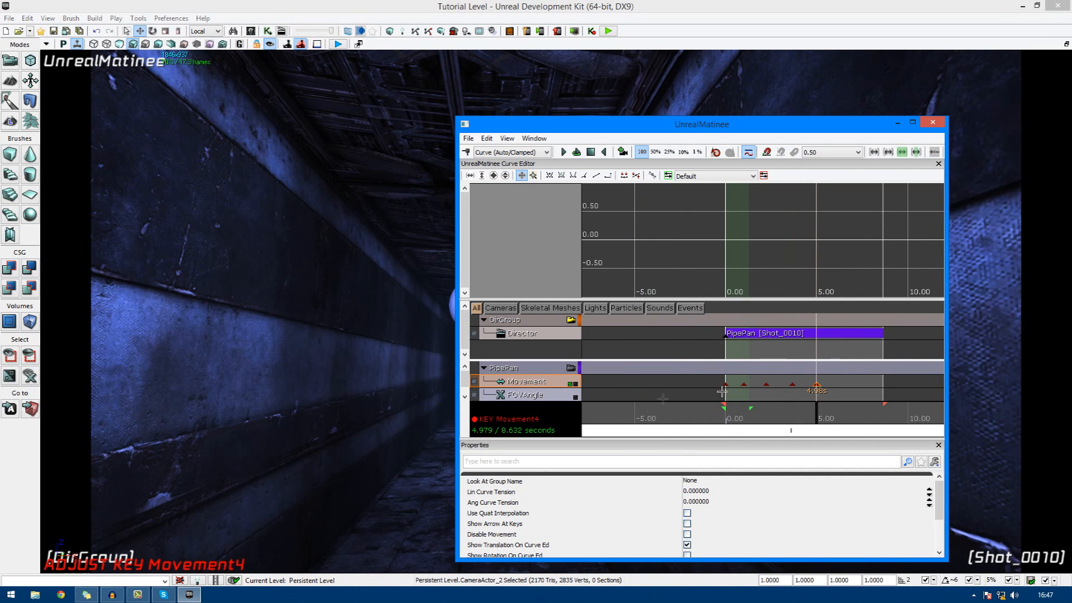
left_click_drag(416, 426, 415, 427)
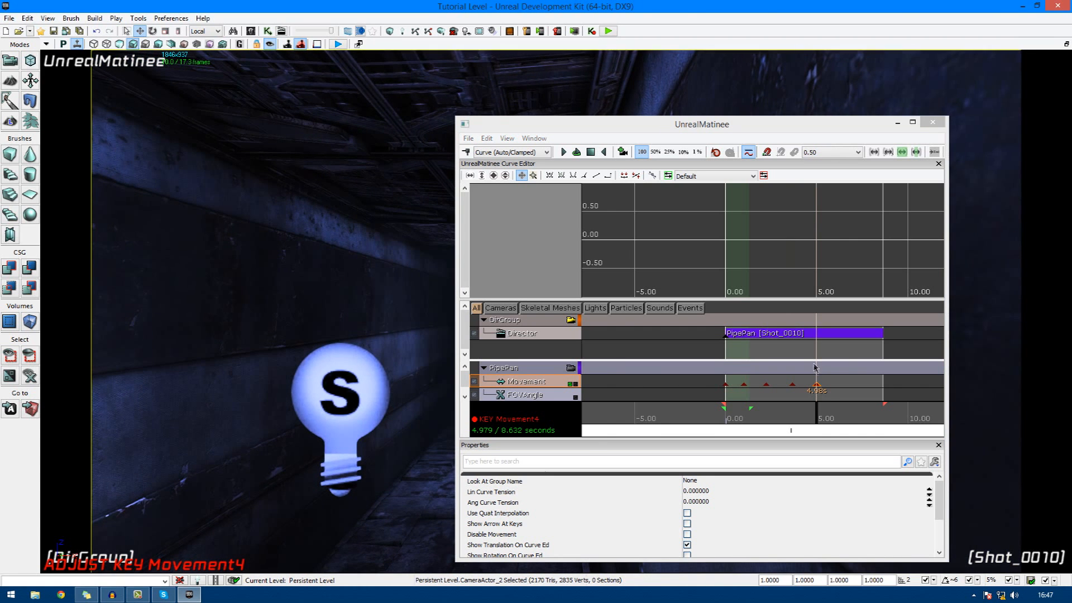
Duplicate the 4.98 s movement key to about 6.30 s and move the camera into the hall in front of the stacked crates.
left_click_drag(818, 385, 842, 391, "ctrl")
left_click(841, 387)
left_click_drag(434, 318, 434, 318)
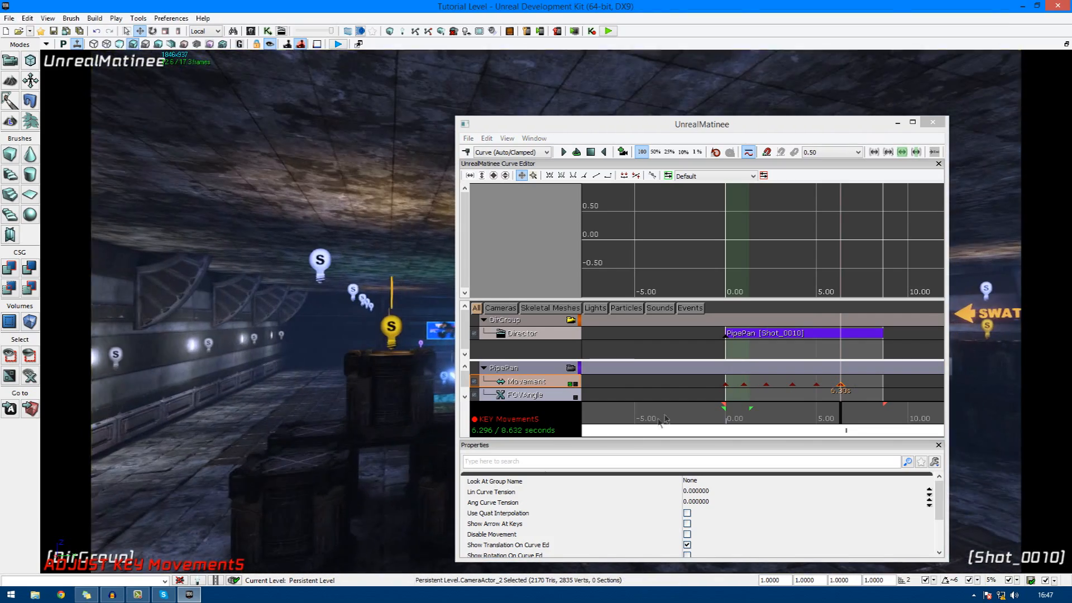
Duplicate the 6.30 s movement key to about 7.15 s and turn the camera towards the metal walkway with railings.
left_click(848, 394)
key("Return")
left_click_drag(842, 387, 857, 390, "ctrl")
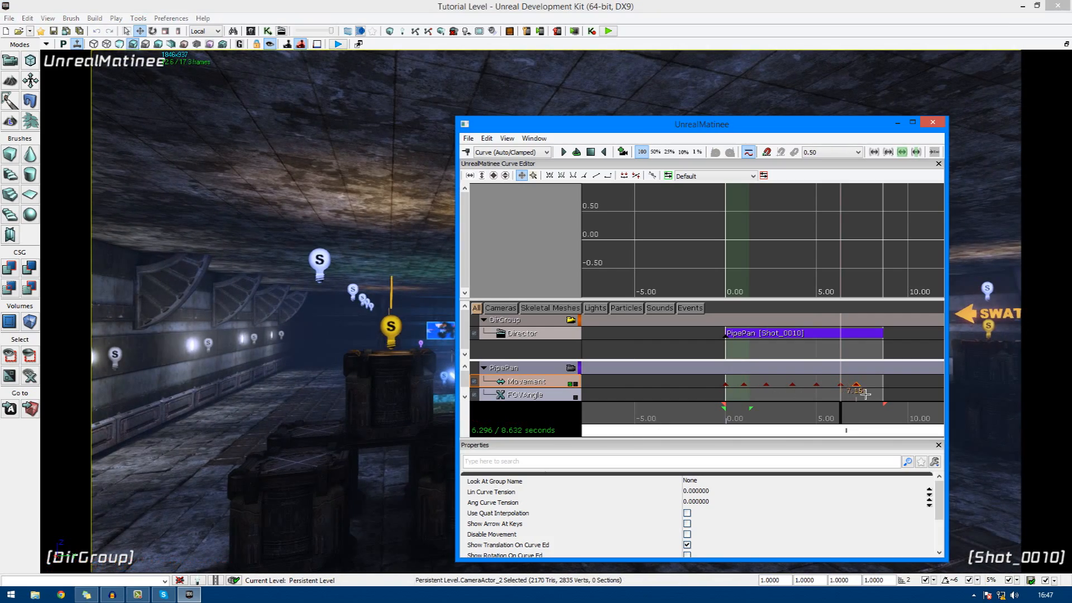
left_click(856, 387)
right_click_drag(433, 318, 477, 320)
Duplicate the 7.15 s movement key to about 8.32 s, place the camera over the pool water, and unlock it from the viewport.
left_click(864, 393)
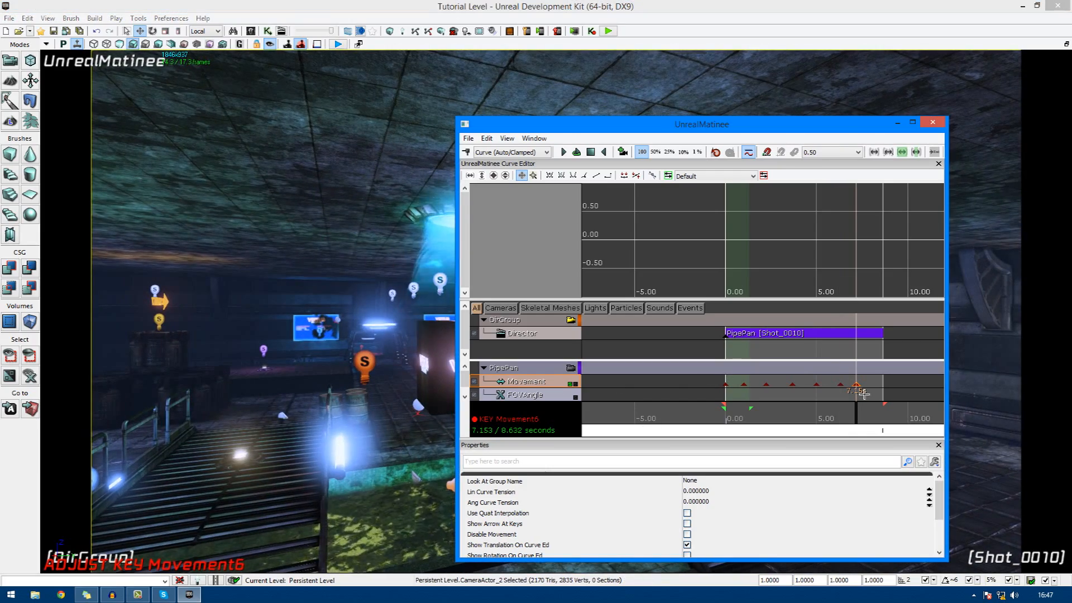
key("Return")
left_click_drag(864, 394, 885, 393, "ctrl")
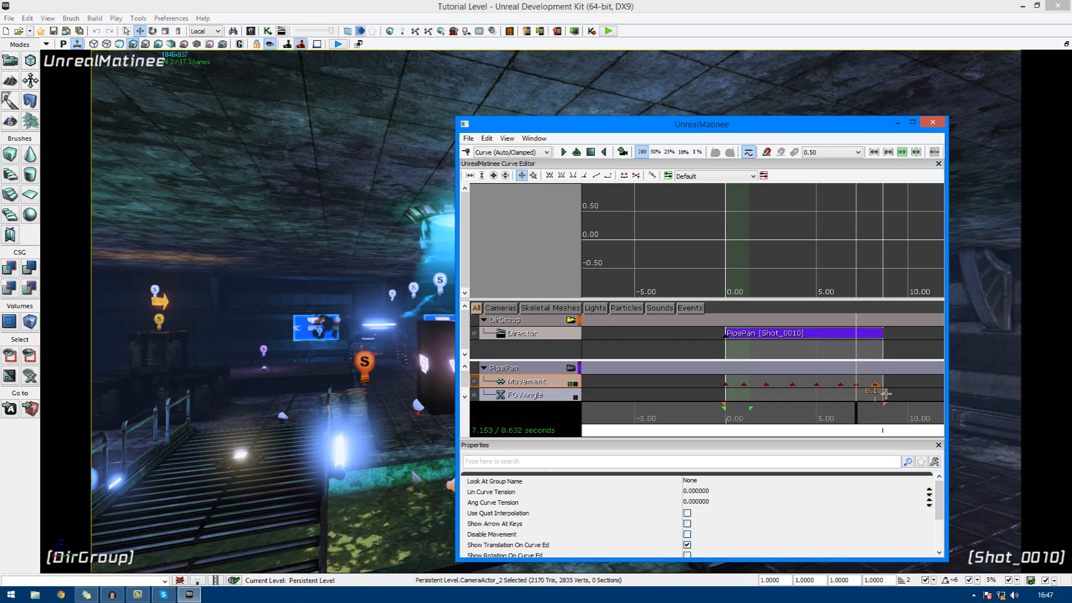
left_click(879, 386)
right_click_drag(433, 318, 420, 345)
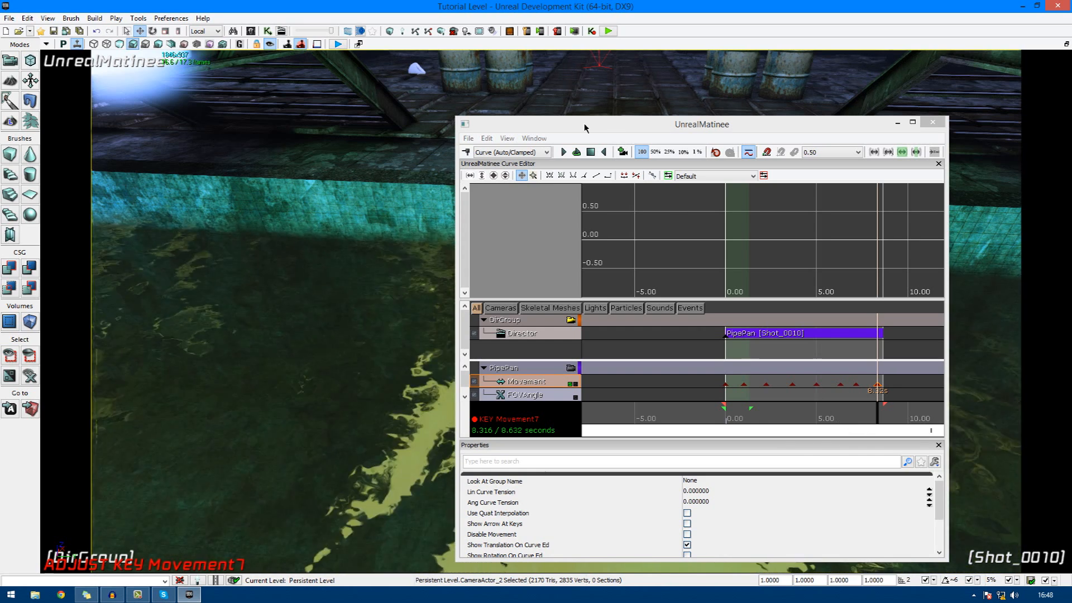
left_click(270, 44)
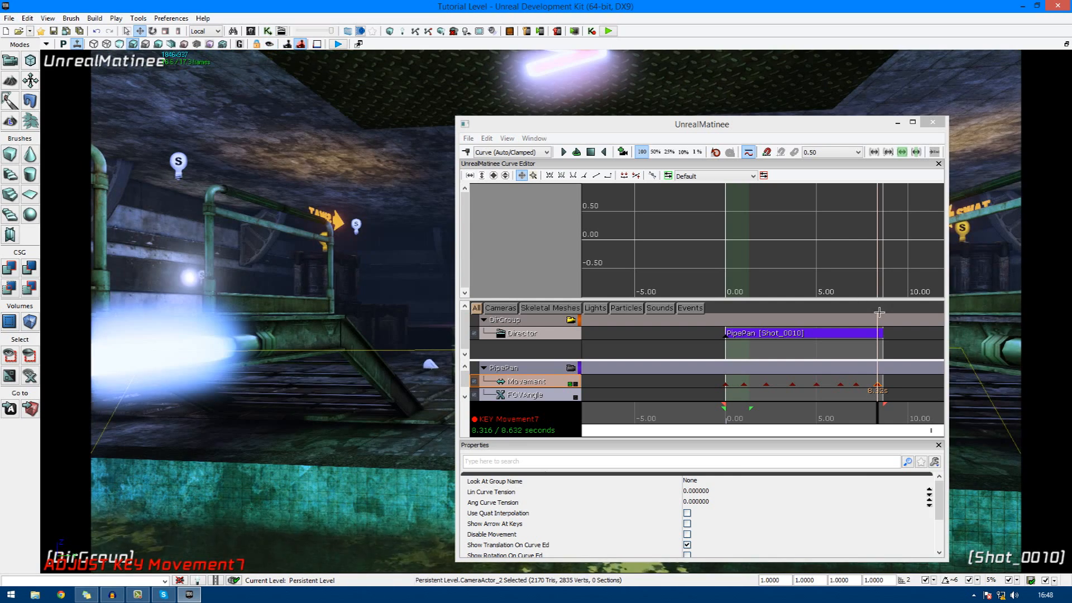
Scrub through the PipePan timeline, set the Matinee window aside, and play the whole camera path from the start.
left_click(812, 412)
left_click_drag(807, 408, 732, 377)
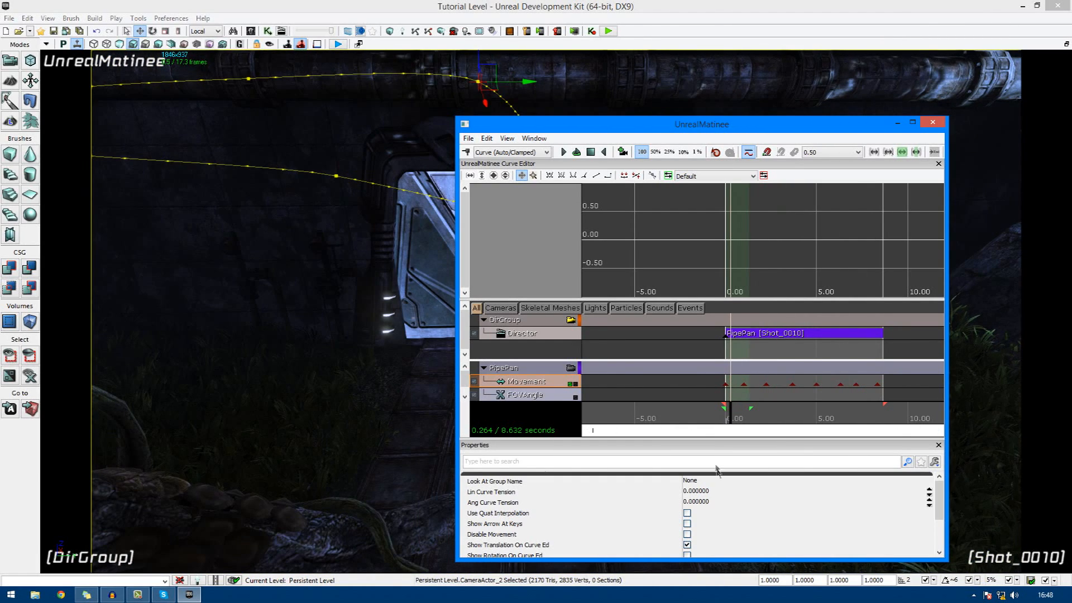
left_click_drag(733, 408, 821, 394)
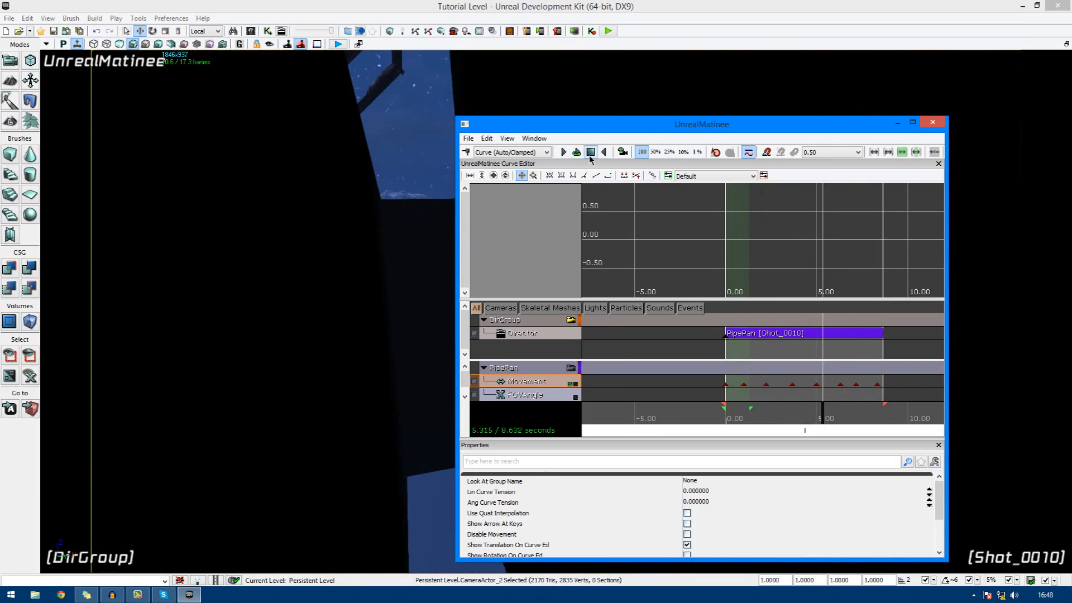
left_click_drag(584, 135, 882, 156)
left_click(889, 173)
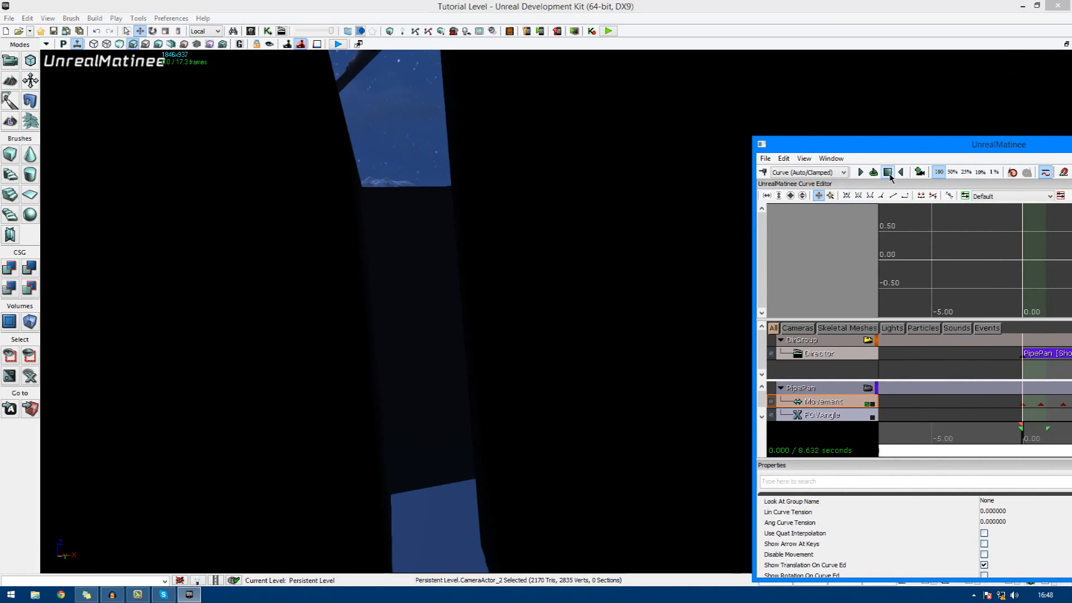
left_click(874, 172)
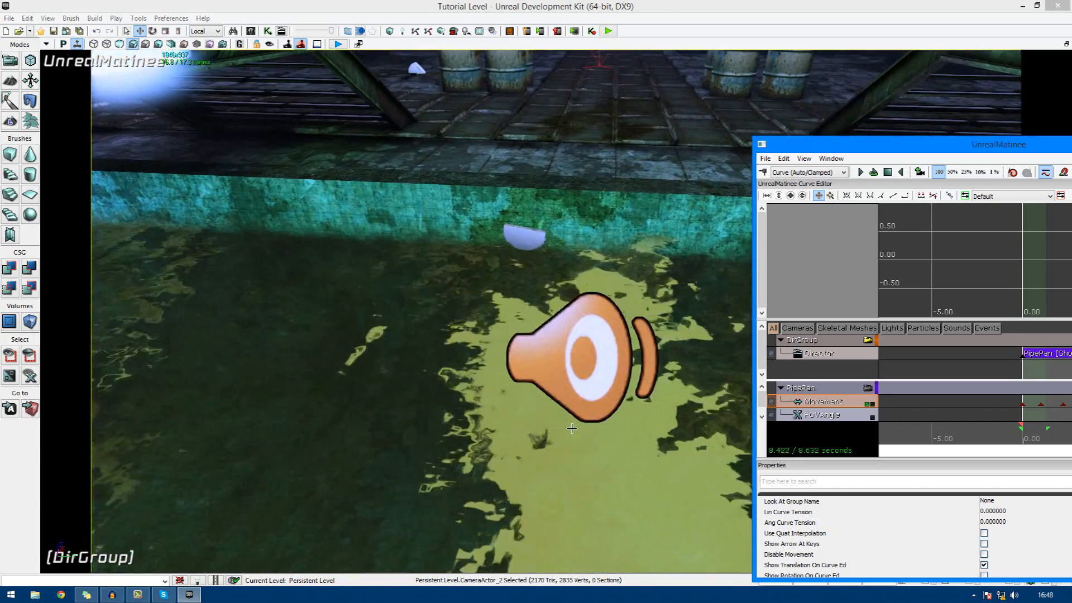
Close Matinee and Kismet, return the view to the metal door, and play-test the level by walking towards the door's trigger.
left_click_drag(892, 149, 502, 154)
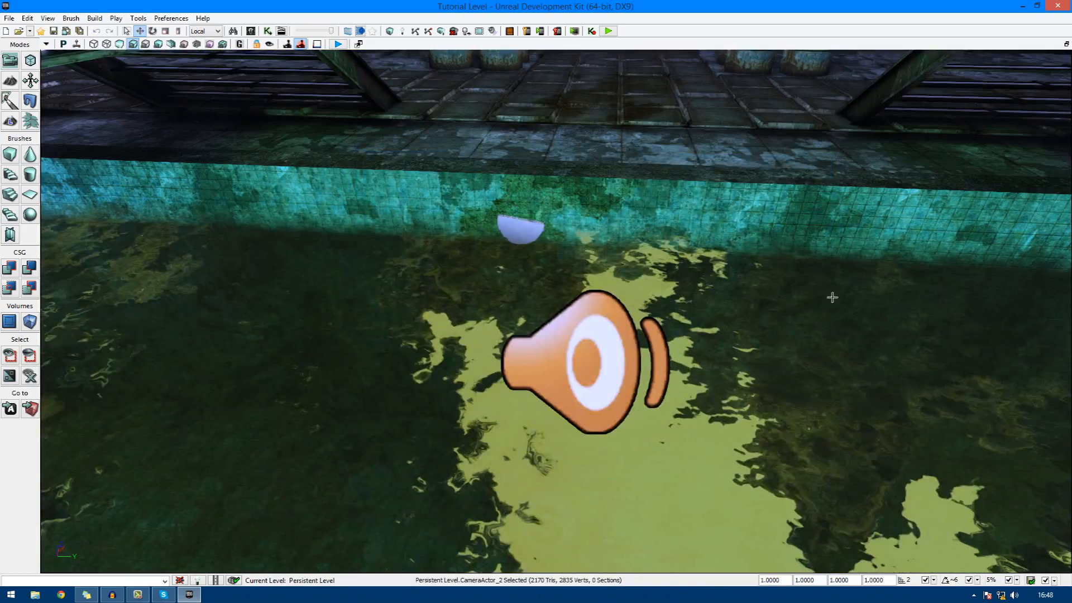
mouse_move(832, 297)
right_mouse_down()
mouse_move(726, 246)
mouse_move(558, 240)
mouse_move(553, 251)
mouse_move(625, 263)
mouse_move(792, 246)
mouse_move(838, 268)
mouse_move(854, 251)
mouse_move(843, 279)
right_mouse_up()
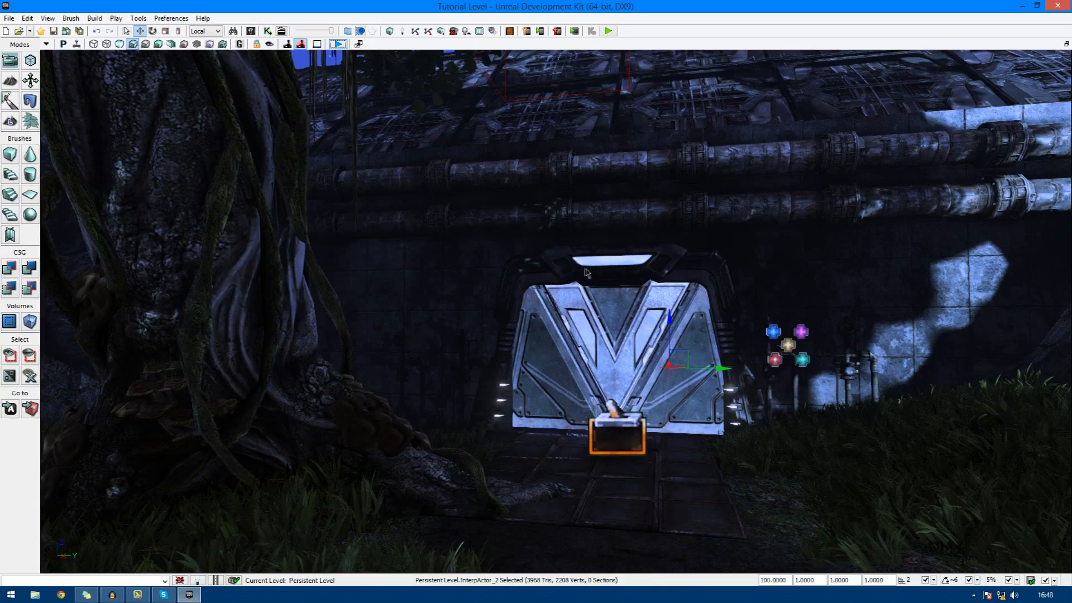
key("w")
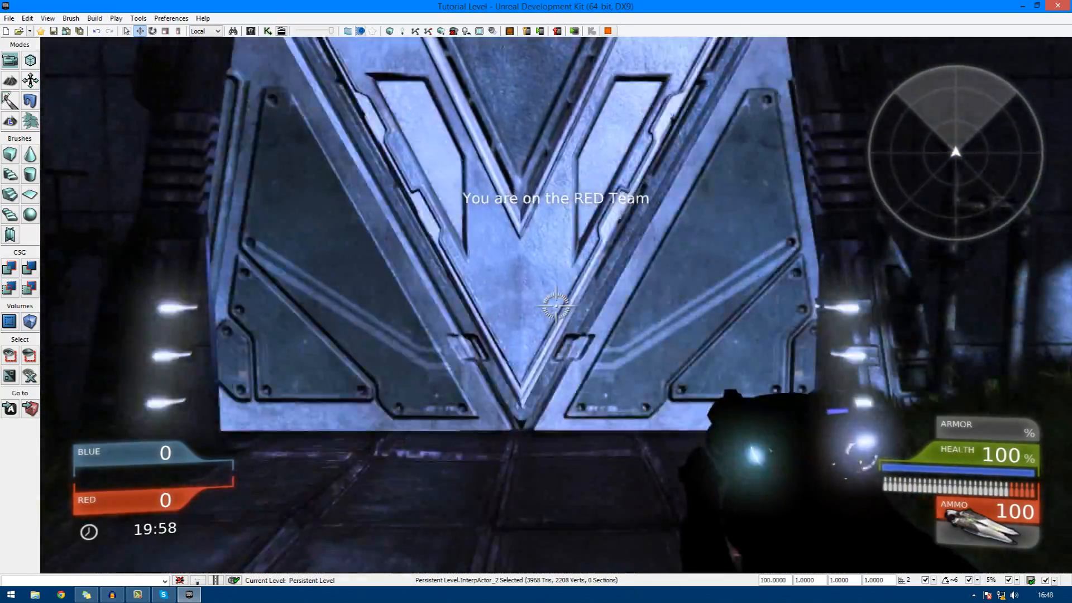